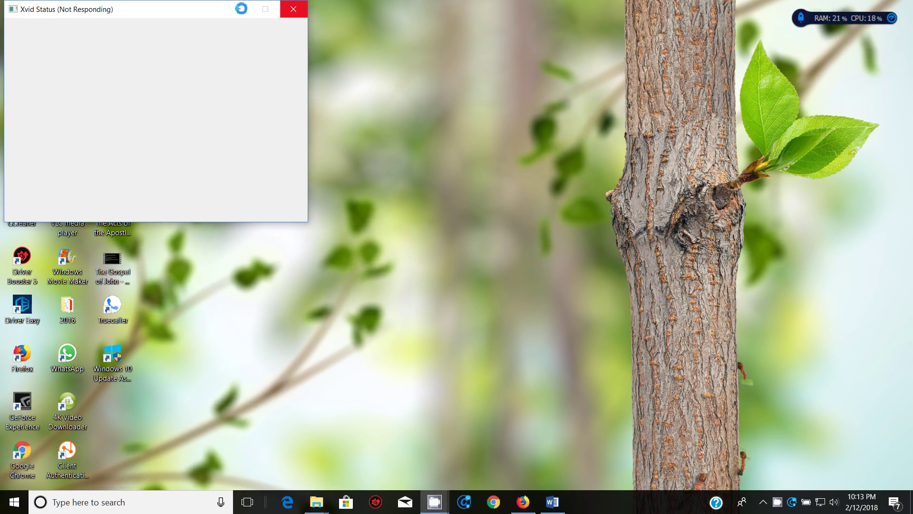
Open the 0417_w17_qp_2.pdf question paper from the Oct 2017 desktop folder
{"action": "left_click", "coordinate": [240, 8]}
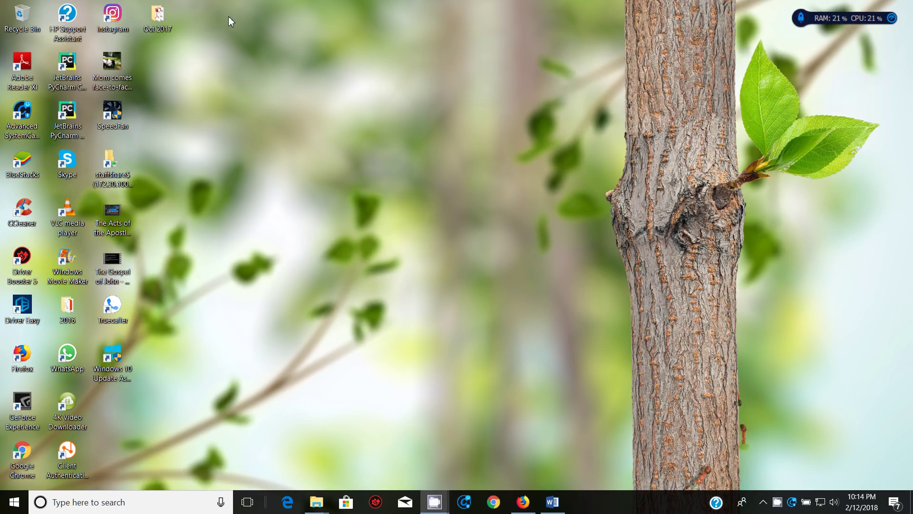
{"action": "double_click", "coordinate": [162, 23]}
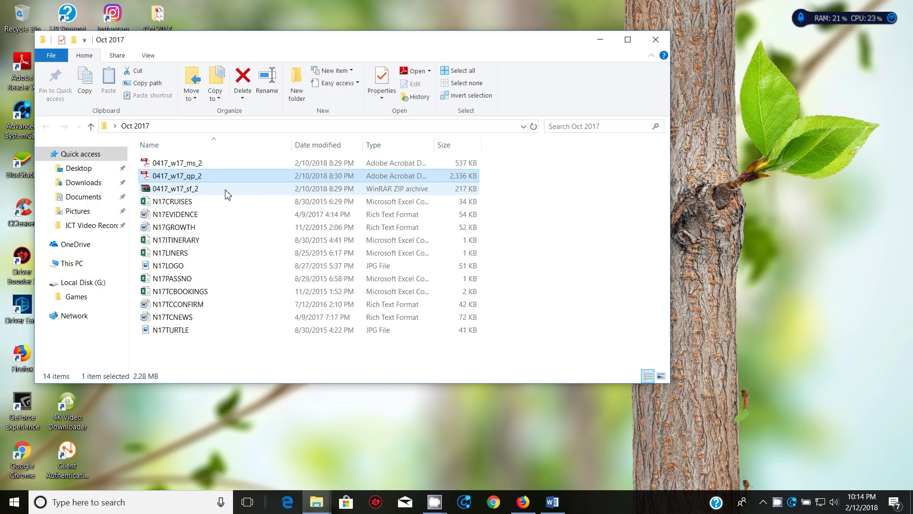
{"action": "double_click", "coordinate": [206, 181]}
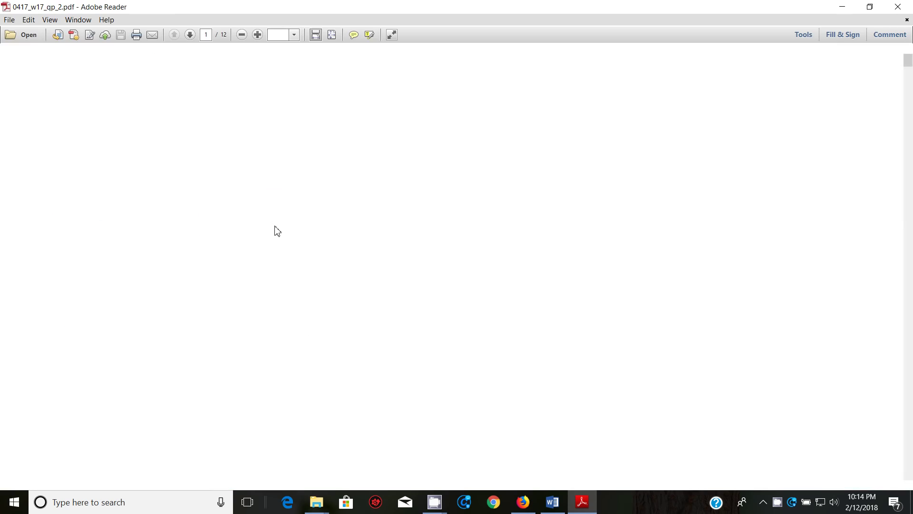
Scroll the question paper to the Task 1 Evidence Document instructions on page 2
{"action": "scroll", "coordinate": [295, 235], "scroll_direction": "down", "scroll_amount": 3}
{"action": "scroll", "coordinate": [295, 236], "scroll_direction": "down", "scroll_amount": 15}
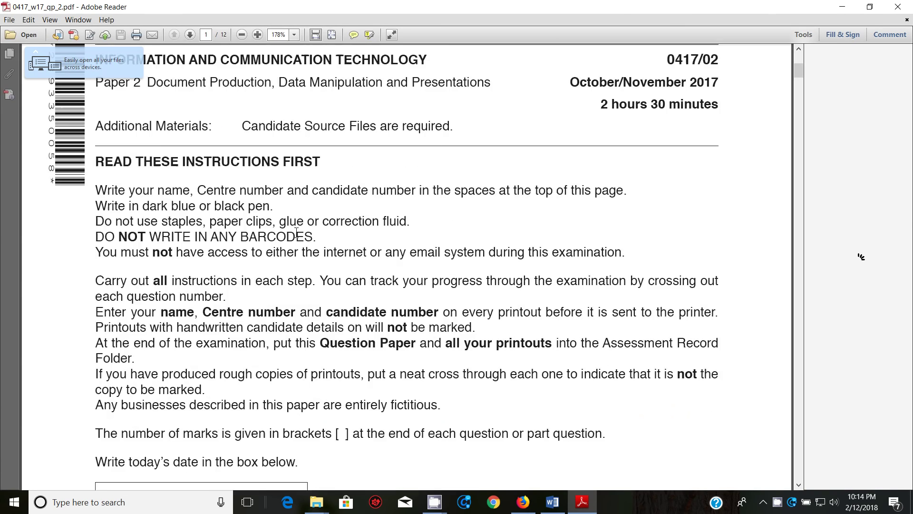
{"action": "scroll", "coordinate": [292, 239], "scroll_direction": "down", "scroll_amount": 1}
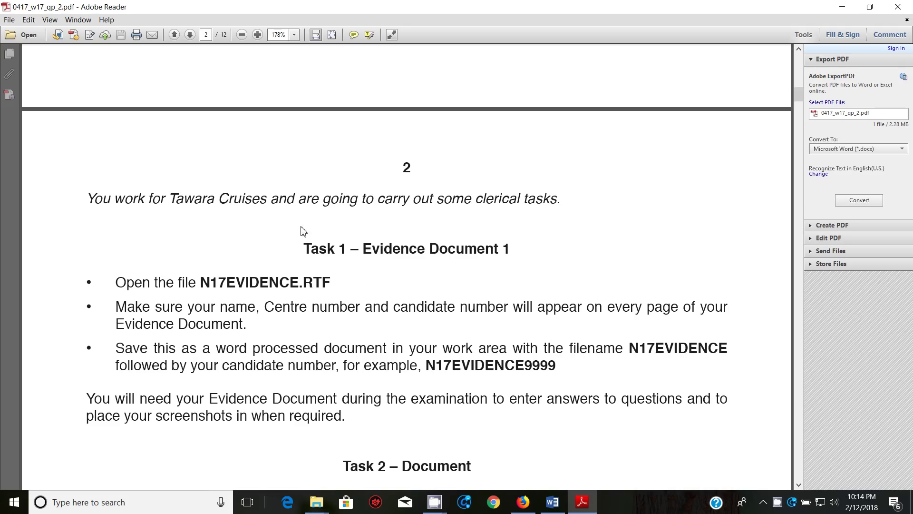
{"action": "scroll", "coordinate": [316, 236], "scroll_direction": "down", "scroll_amount": 1}
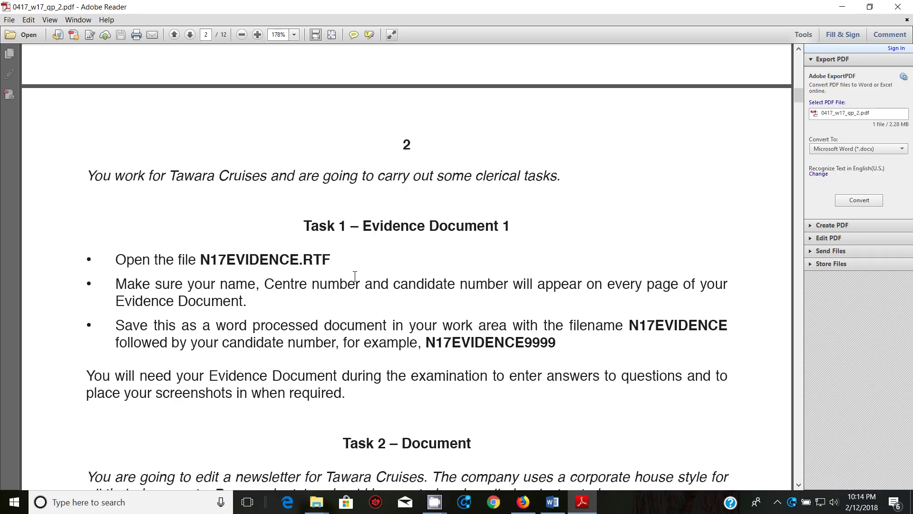
{"action": "scroll", "coordinate": [356, 281], "scroll_direction": "down", "scroll_amount": 1}
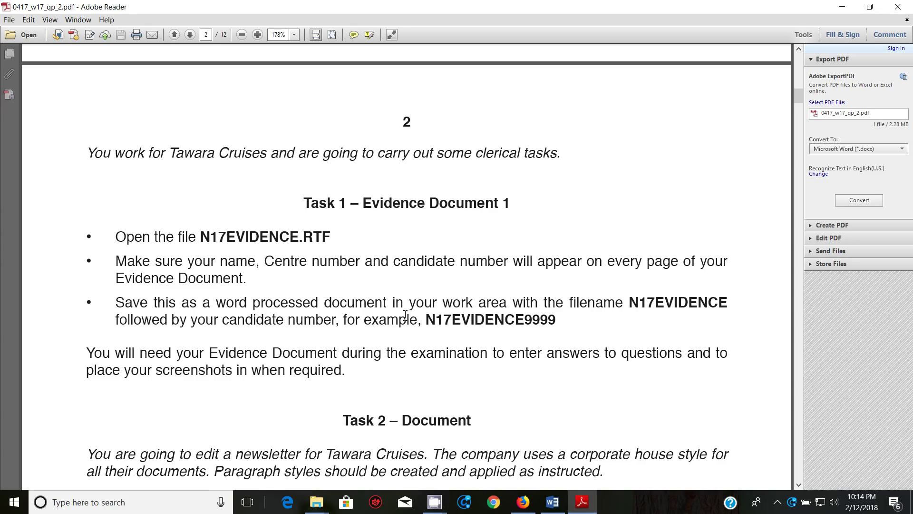
{"action": "left_click", "coordinate": [316, 502]}
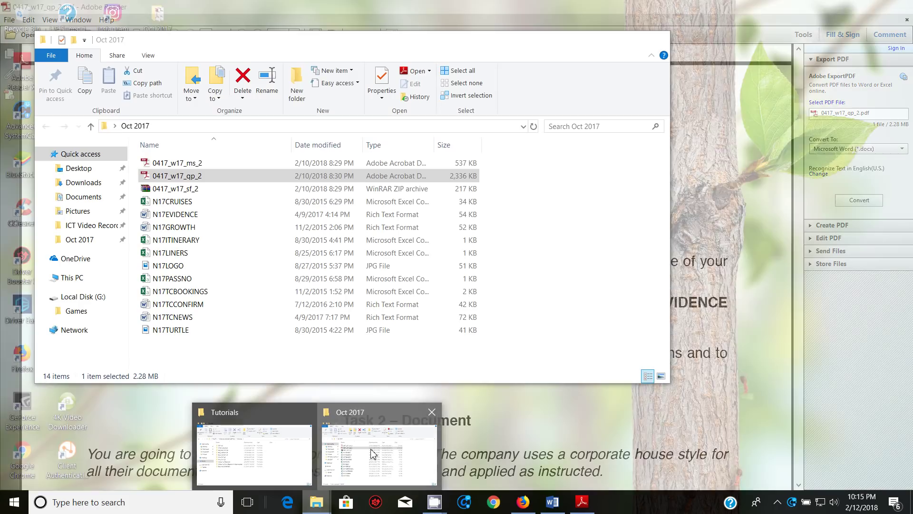
Open N17EVIDENCE.RTF from the Oct 2017 folder in Word
{"action": "left_click", "coordinate": [372, 454]}
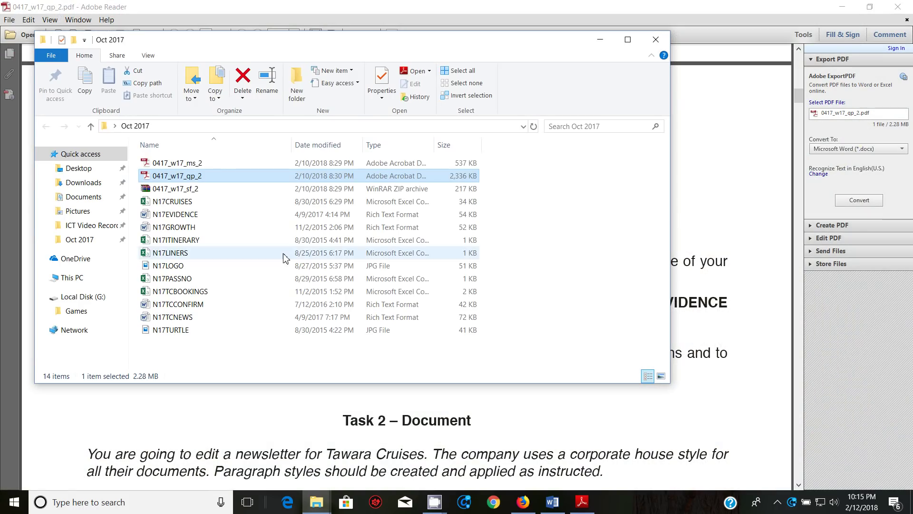
{"action": "left_click", "coordinate": [197, 215]}
{"action": "double_click", "coordinate": [197, 215]}
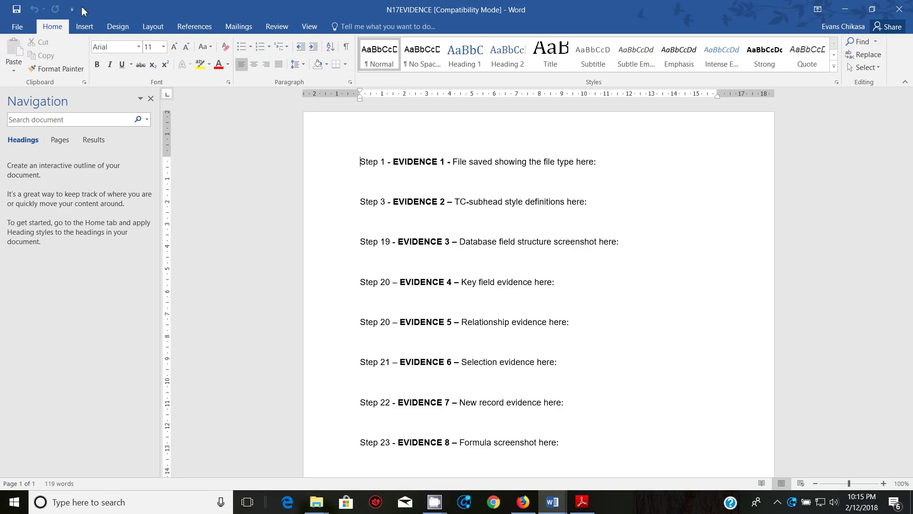
Insert a Blank (Three Columns) header into the evidence document
{"action": "left_click", "coordinate": [85, 26]}
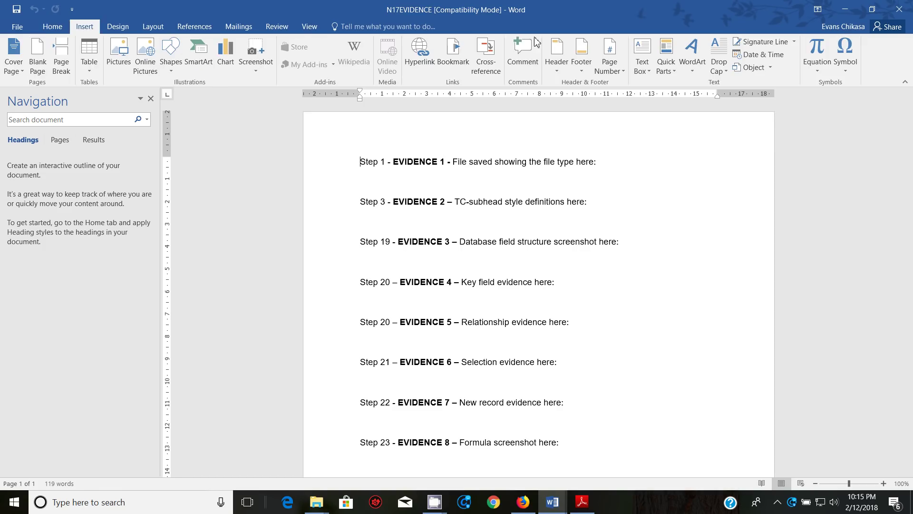
{"action": "left_click", "coordinate": [559, 72]}
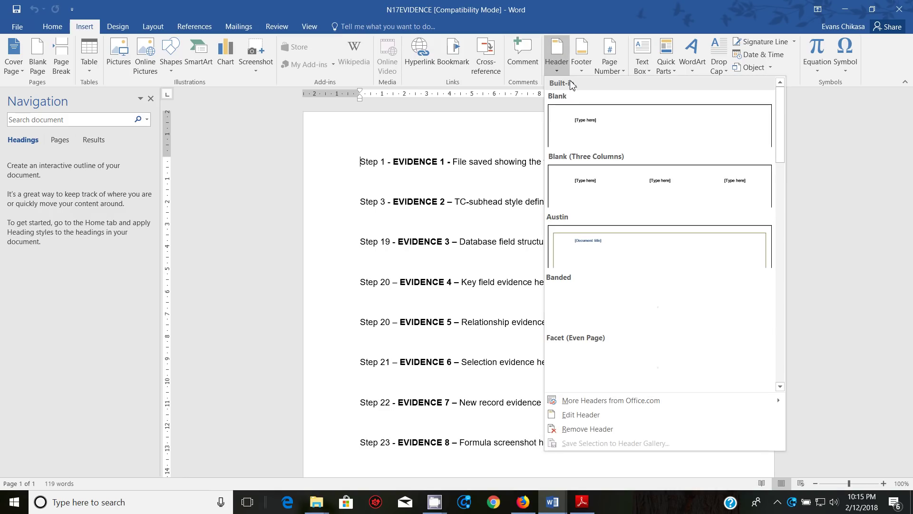
{"action": "left_click", "coordinate": [645, 176]}
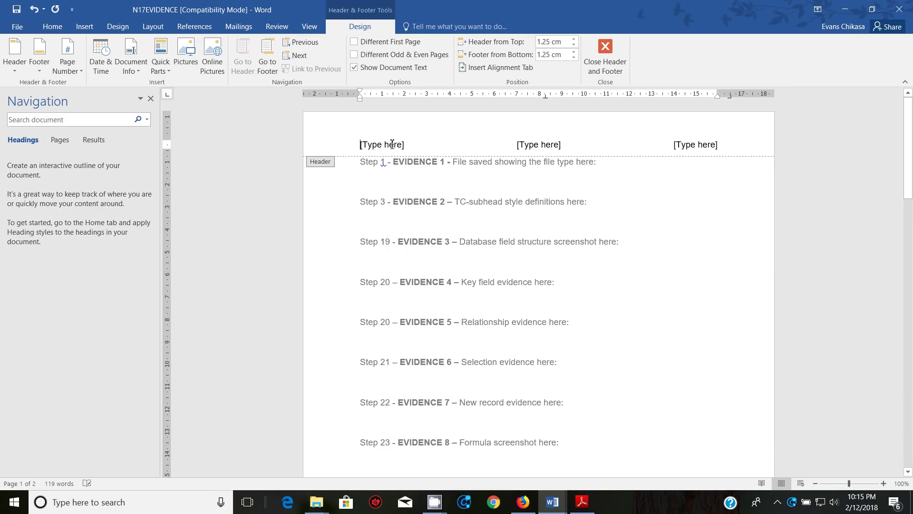
Fill the header columns with the candidate's name, centre number and candidate number, then close the header
{"action": "left_click", "coordinate": [393, 144]}
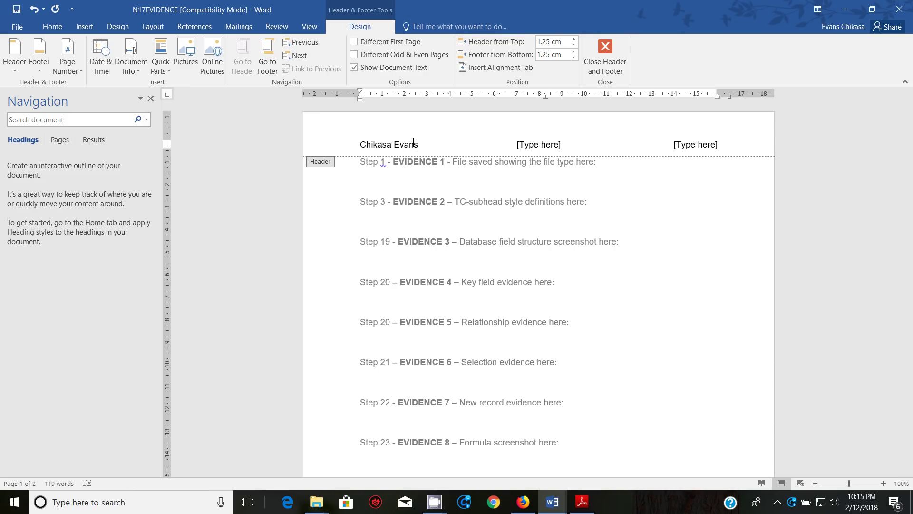
{"action": "left_click", "coordinate": [548, 142]}
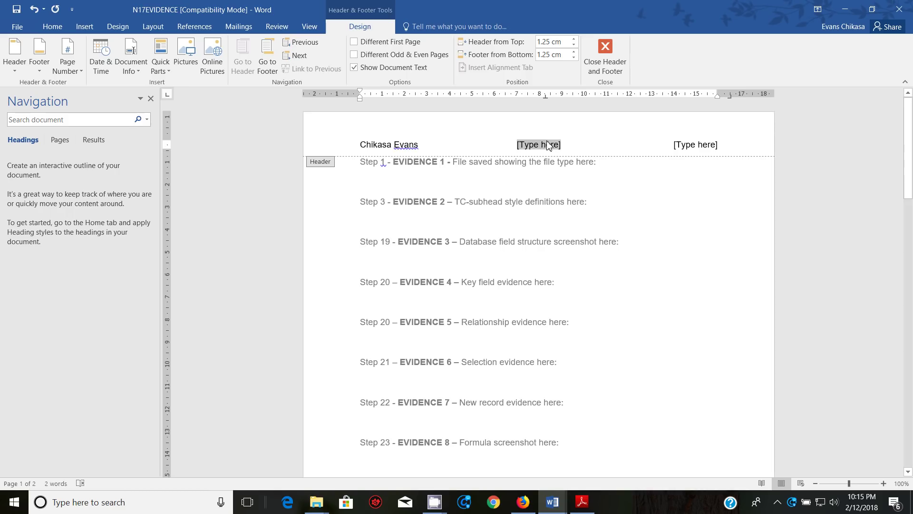
{"action": "type", "text": "ZM556"}
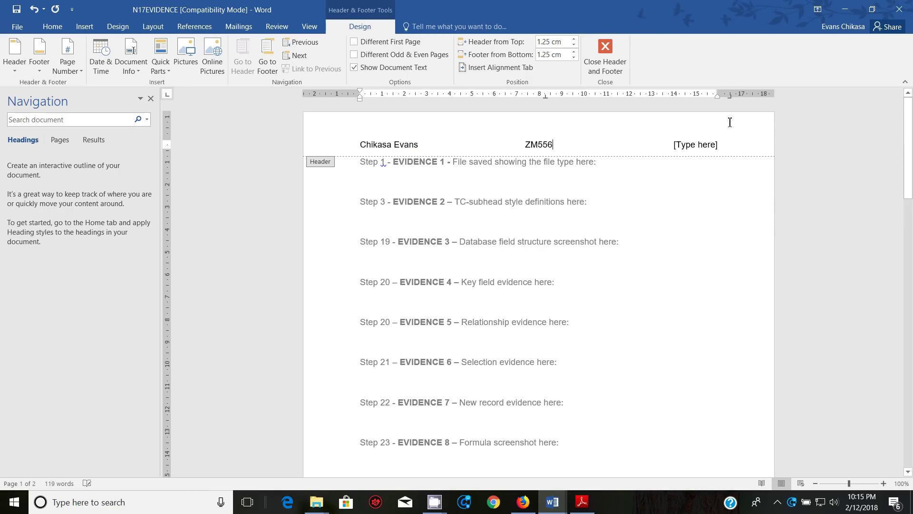
{"action": "left_click", "coordinate": [697, 146]}
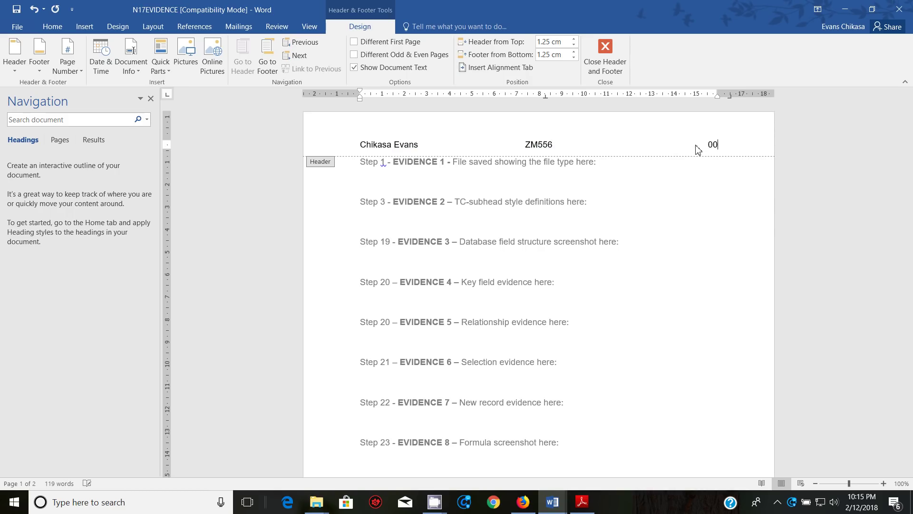
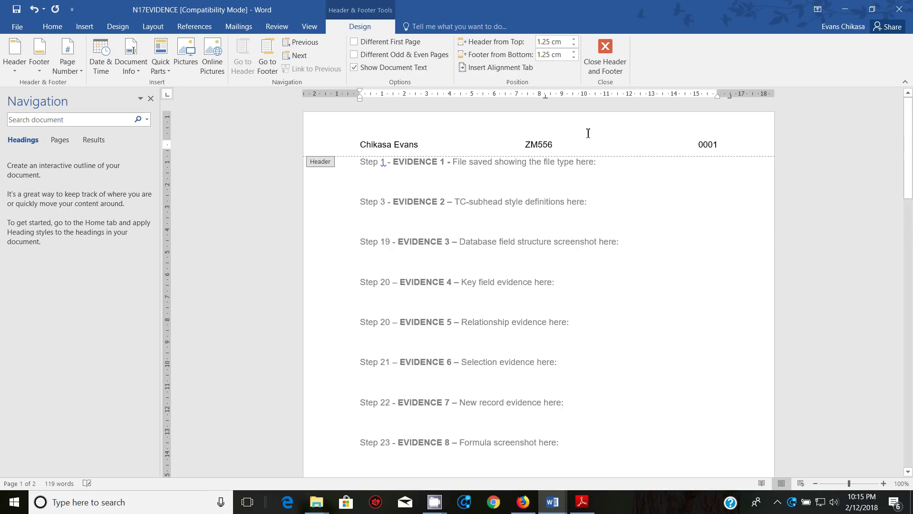
{"action": "left_click", "coordinate": [609, 68]}
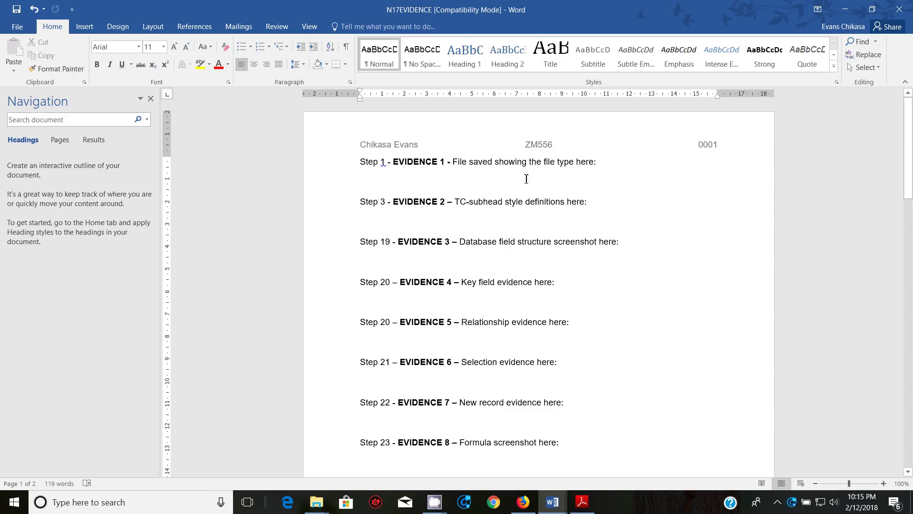
Save the evidence document as Word Document N17EVIDENCE0001 in Oct 2017, accepting the format upgrade
{"action": "left_click", "coordinate": [16, 28]}
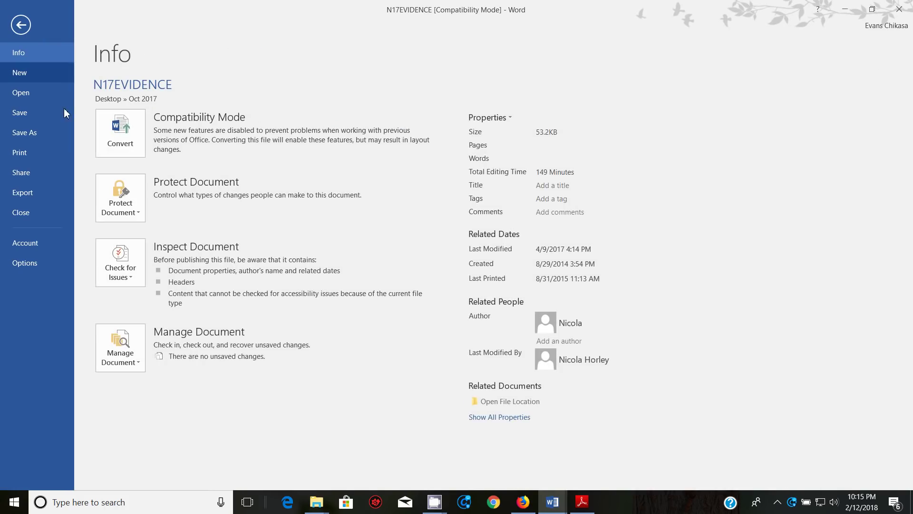
{"action": "left_click", "coordinate": [26, 133]}
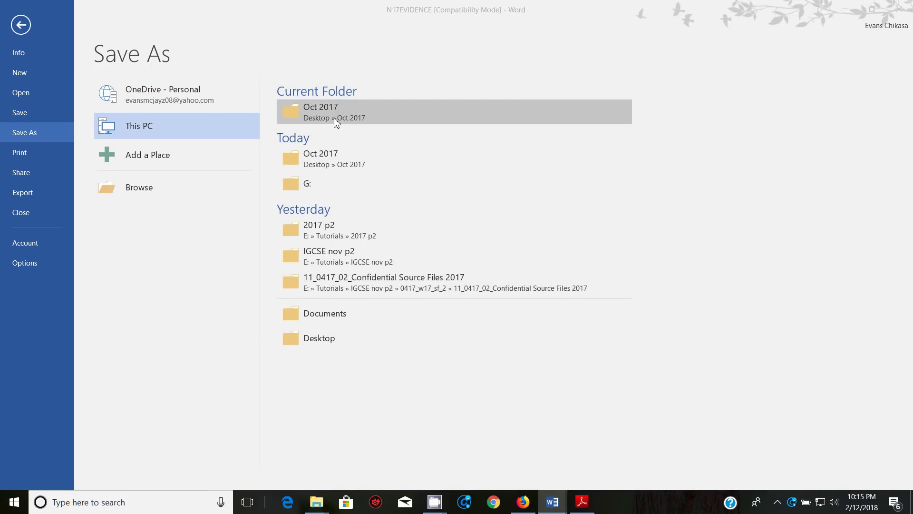
{"action": "left_click", "coordinate": [334, 117]}
{"action": "left_click", "coordinate": [438, 306]}
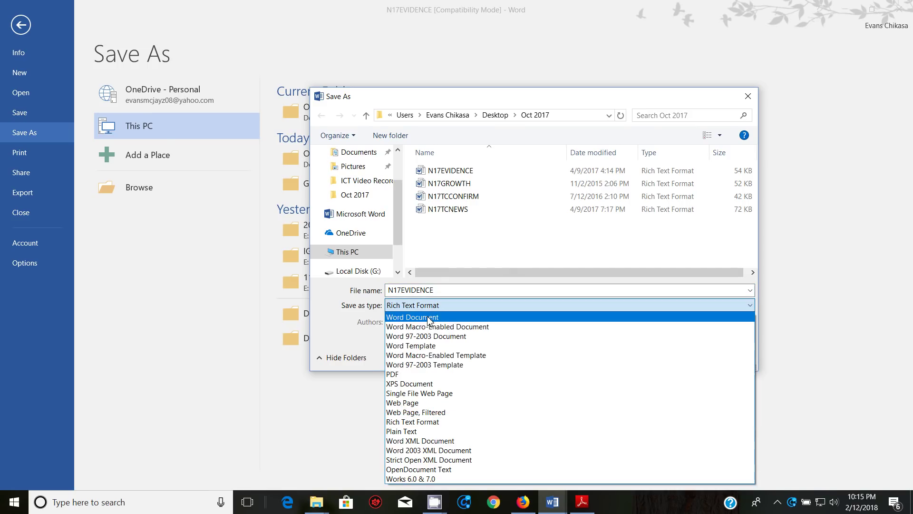
{"action": "left_click", "coordinate": [432, 315]}
{"action": "double_click", "coordinate": [447, 291]}
{"action": "left_click", "coordinate": [446, 291]}
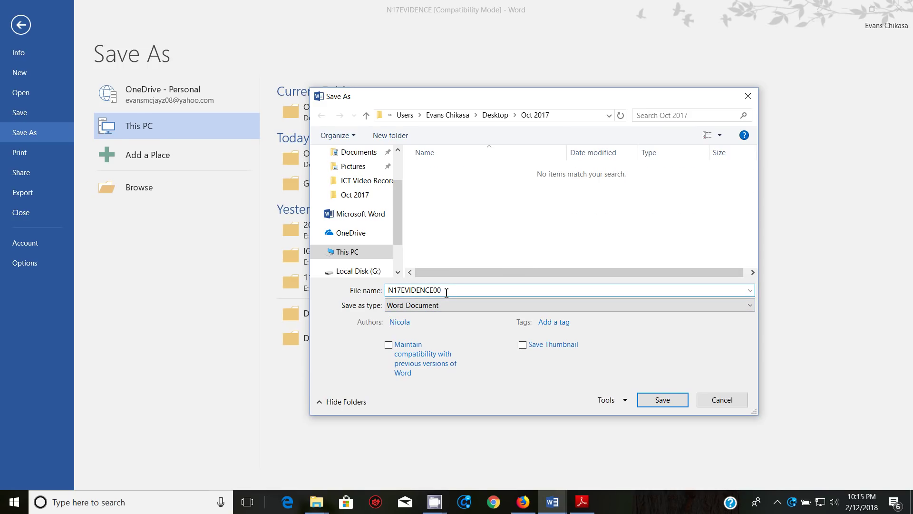
{"action": "type", "text": "0001"}
{"action": "left_click", "coordinate": [663, 400]}
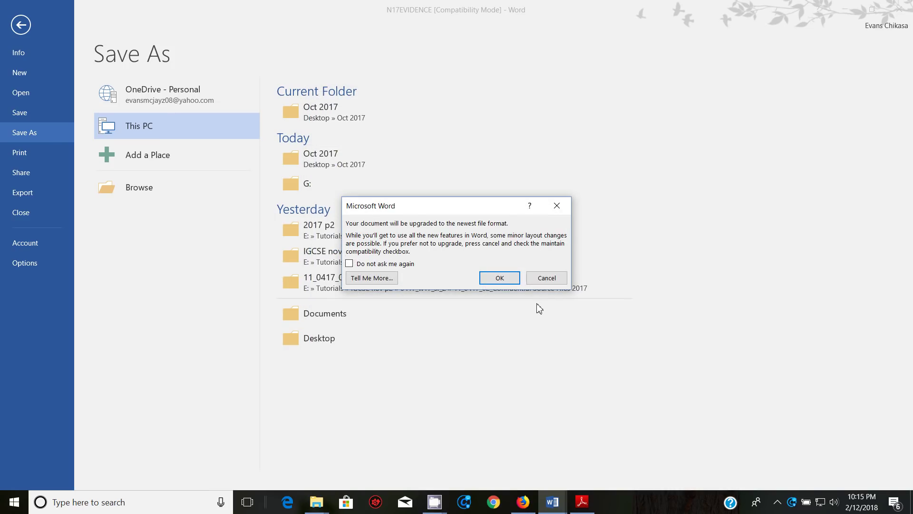
{"action": "left_click", "coordinate": [506, 280]}
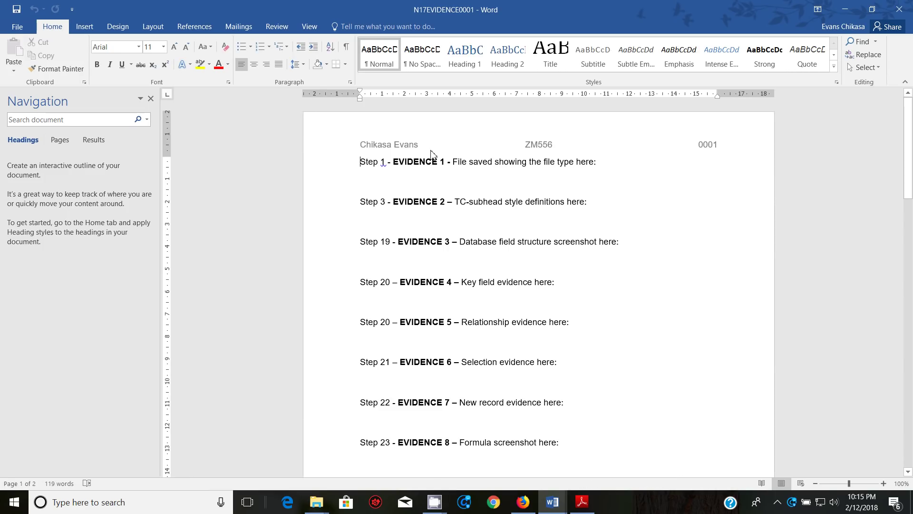
{"action": "left_click", "coordinate": [582, 501]}
Scroll the question paper down to Task 2 items 1 and 2 about N17TCNEWS.RTF
{"action": "scroll", "coordinate": [342, 250], "scroll_direction": "down", "scroll_amount": 3}
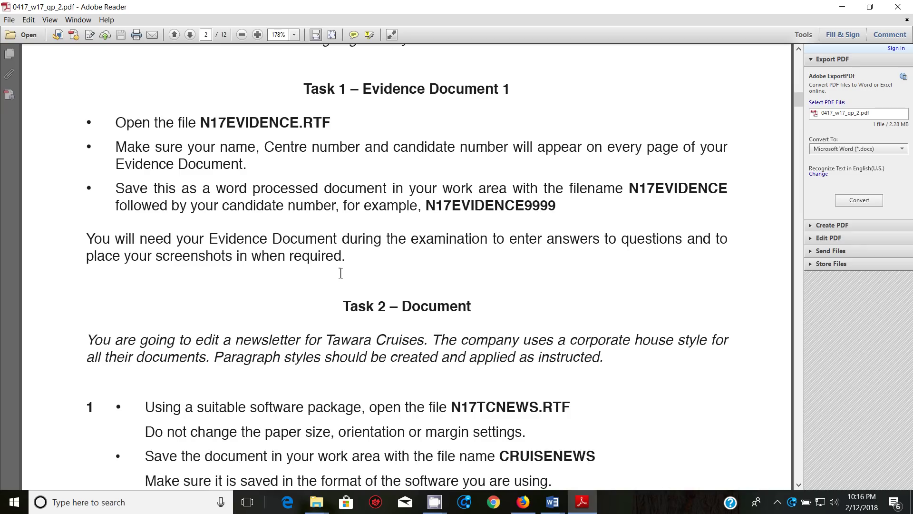
{"action": "scroll", "coordinate": [350, 279], "scroll_direction": "down", "scroll_amount": 4}
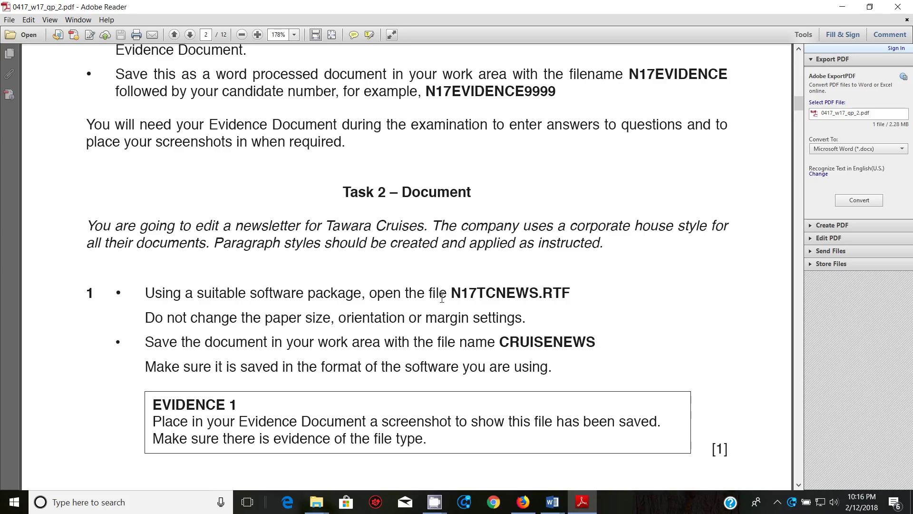
{"action": "scroll", "coordinate": [442, 297], "scroll_direction": "down", "scroll_amount": 3}
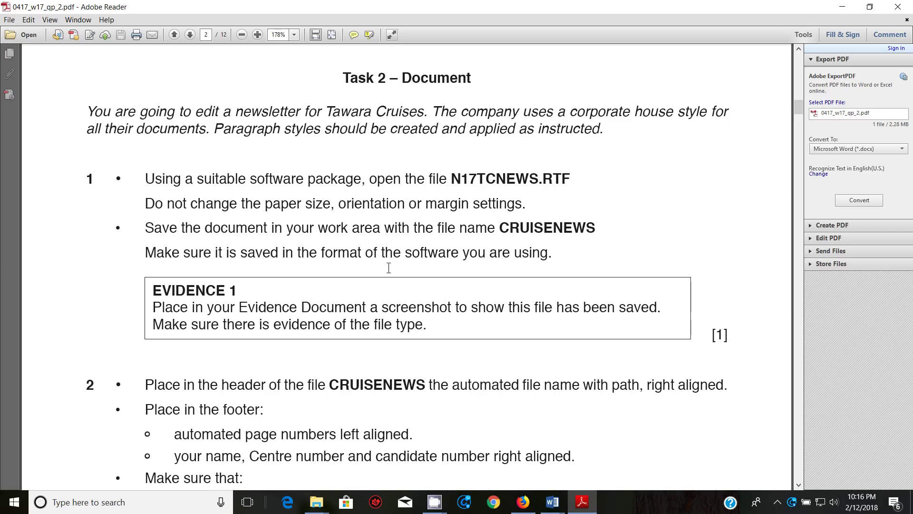
Open N17TCNEWS from the Oct 2017 folder, then scroll the paper to Task 2 step 2
{"action": "mouse_move", "coordinate": [317, 503]}
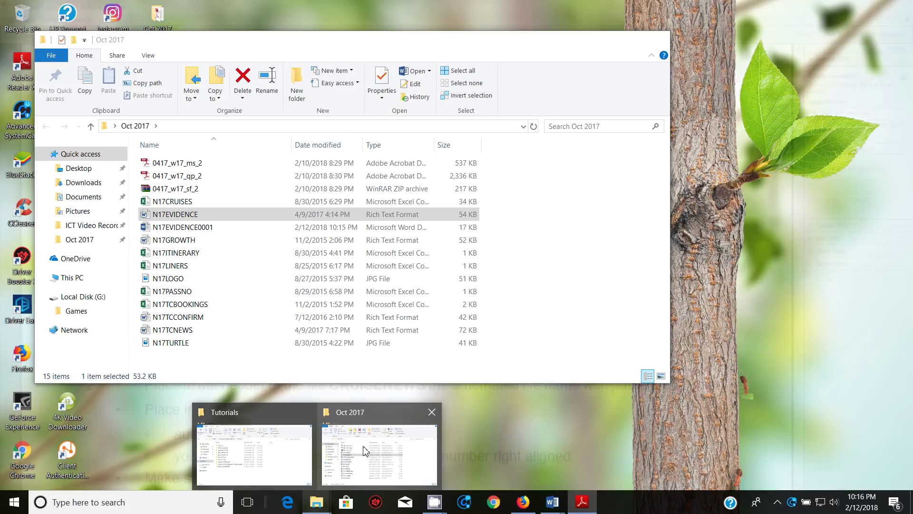
{"action": "left_click", "coordinate": [365, 451]}
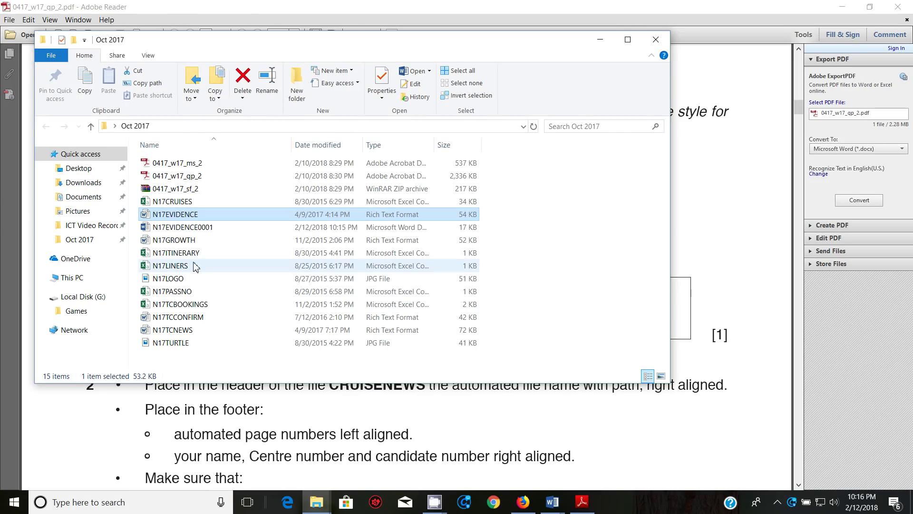
{"action": "double_click", "coordinate": [191, 330]}
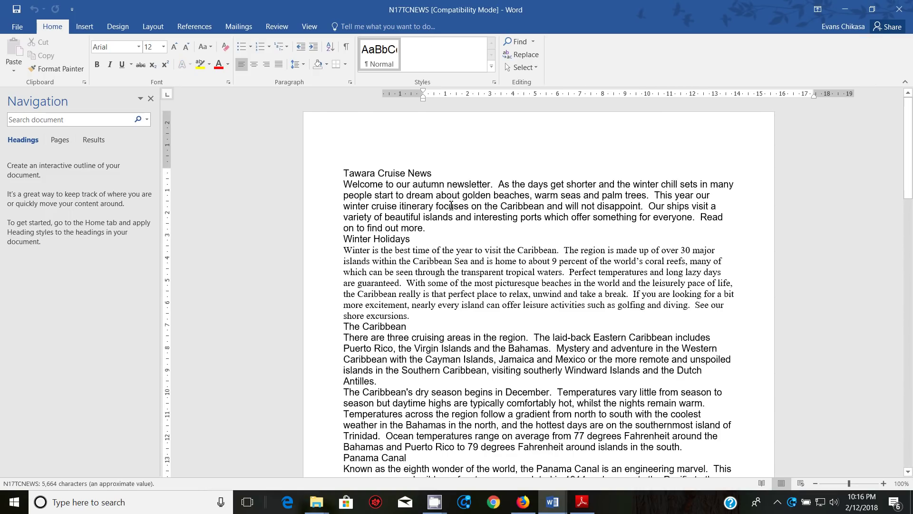
{"action": "left_click", "coordinate": [582, 502]}
{"action": "scroll", "coordinate": [325, 352], "scroll_direction": "down", "scroll_amount": 3}
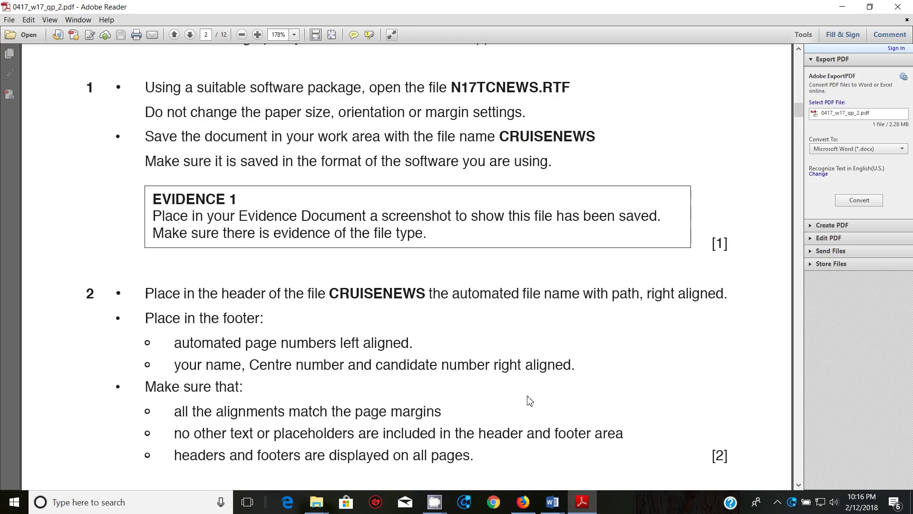
Close the unrelated extra Word document and bring the N17TCNEWS newsletter forward
{"action": "mouse_move", "coordinate": [556, 499]}
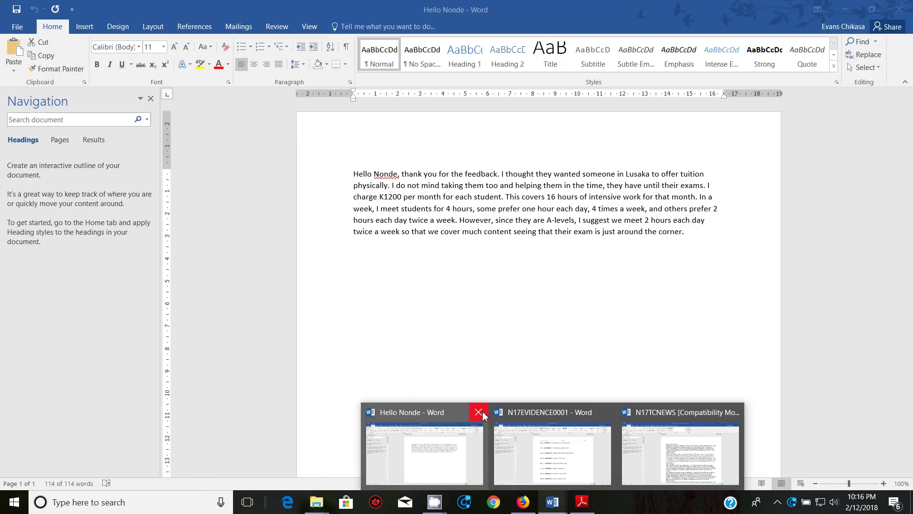
{"action": "left_click", "coordinate": [479, 412]}
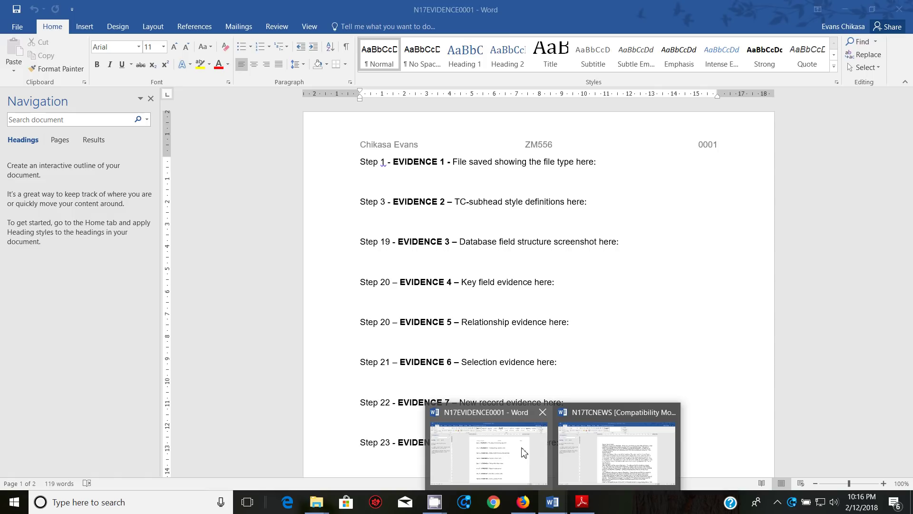
{"action": "mouse_move", "coordinate": [621, 450]}
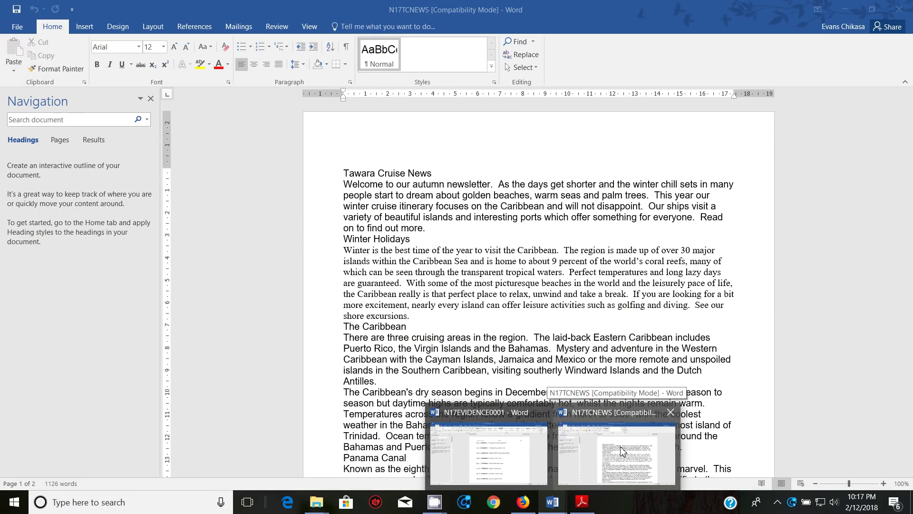
{"action": "left_click", "coordinate": [621, 451]}
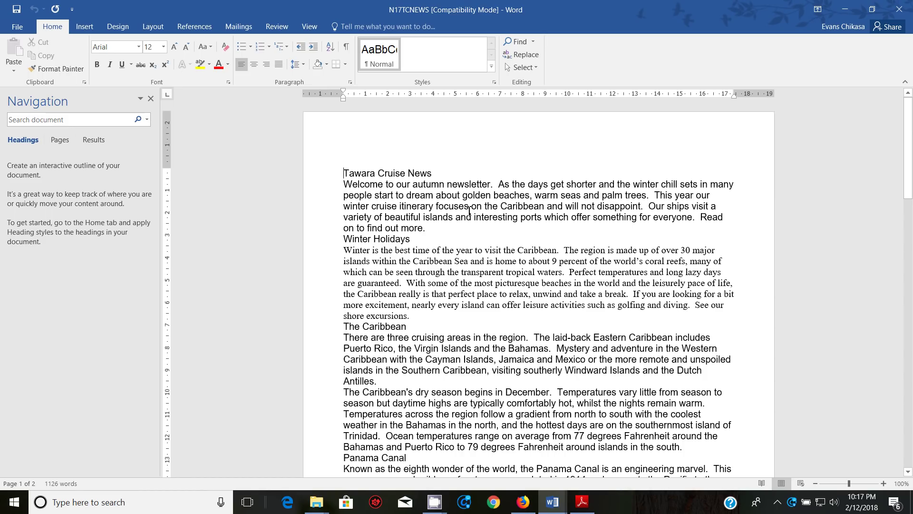
Check and re-hide the screen recorder, then glance at the exam paper and Word windows
{"action": "left_click", "coordinate": [778, 502]}
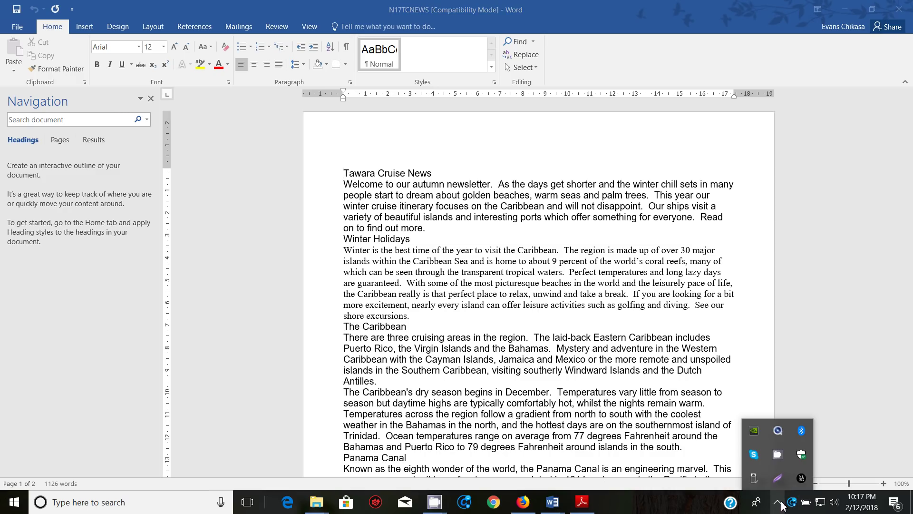
{"action": "left_click", "coordinate": [783, 461]}
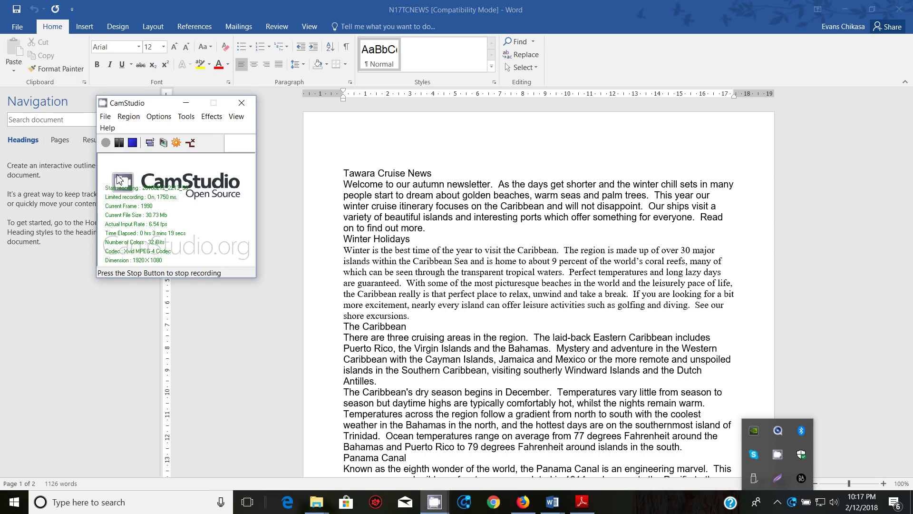
{"action": "left_click", "coordinate": [186, 103]}
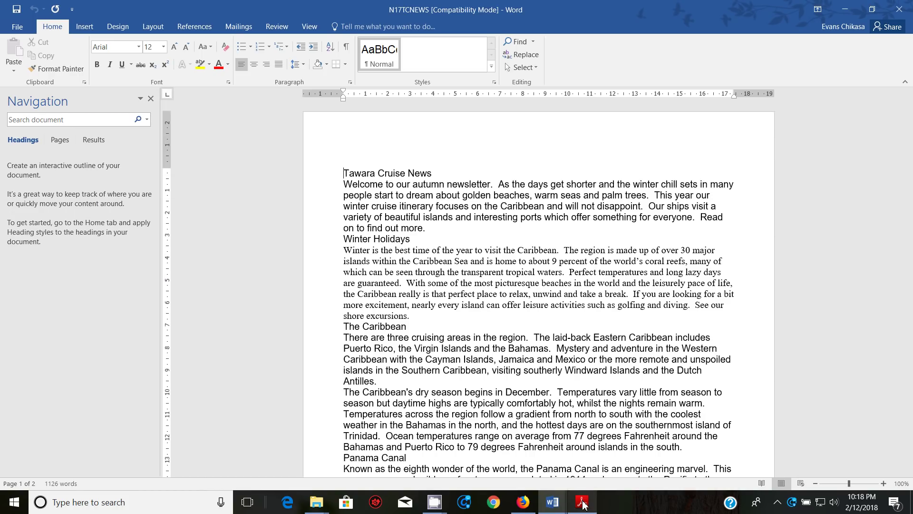
{"action": "mouse_move", "coordinate": [584, 503]}
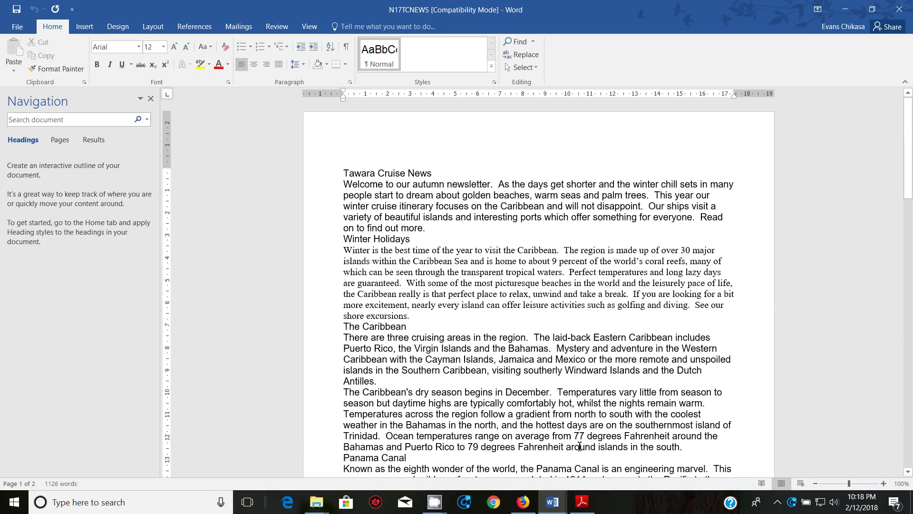
{"action": "left_click", "coordinate": [582, 502]}
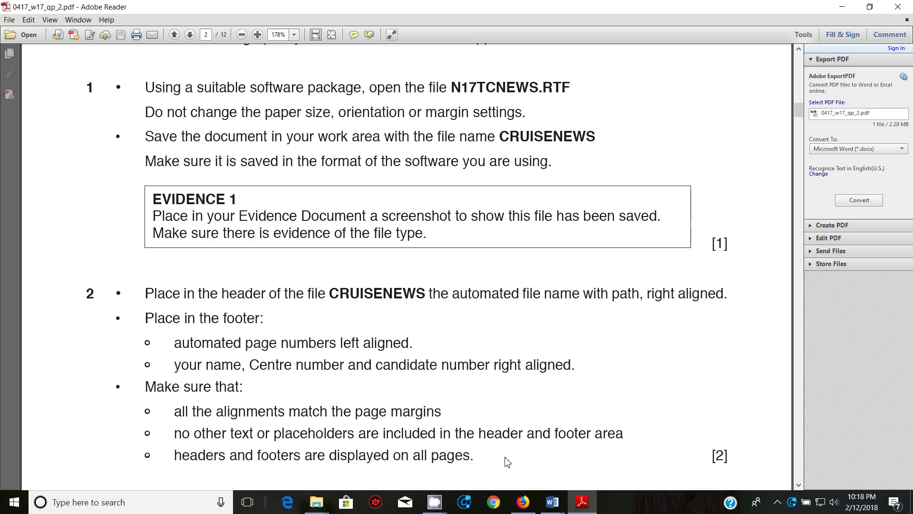
{"action": "left_click", "coordinate": [552, 501]}
Bring the newsletter forward and start Save As in the Oct 2017 folder
{"action": "left_click", "coordinate": [616, 462]}
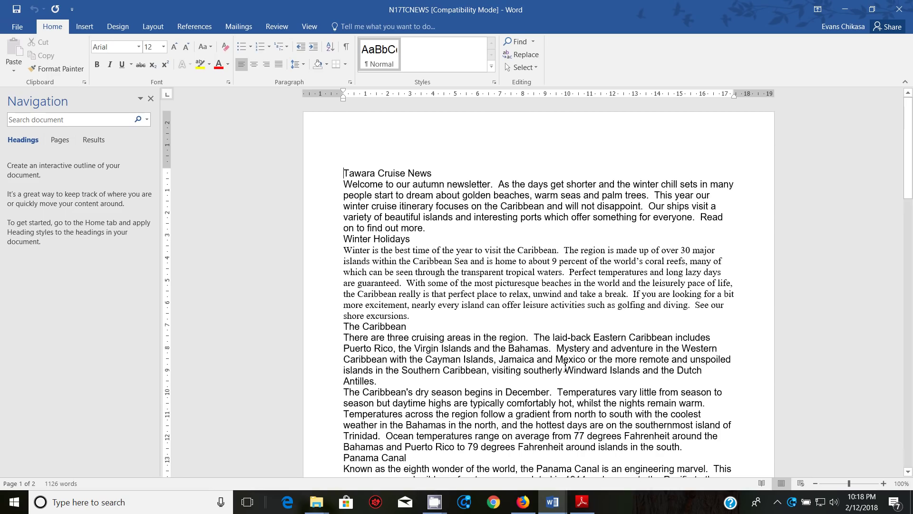
{"action": "left_click", "coordinate": [23, 31]}
{"action": "left_click", "coordinate": [30, 132]}
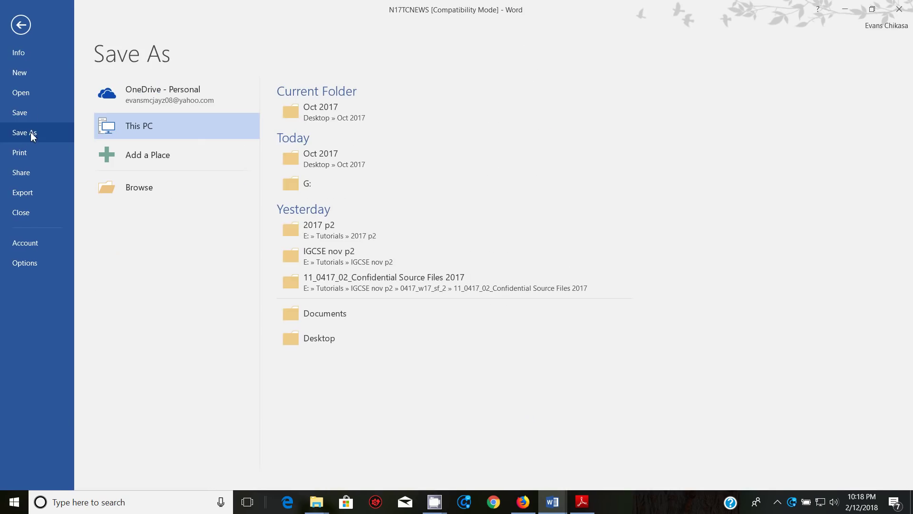
{"action": "left_click", "coordinate": [303, 116]}
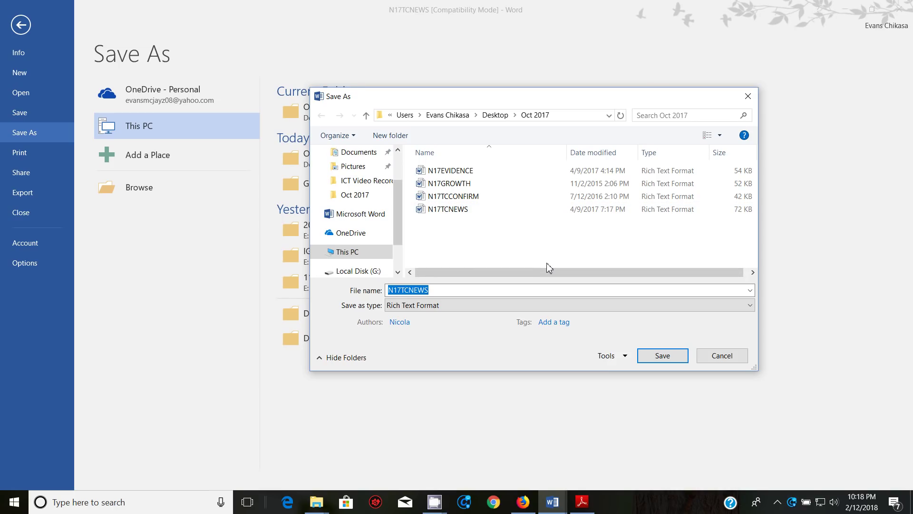
Save it as Word Document CRUISENEWS, accepting the newest-format upgrade
{"action": "left_click", "coordinate": [469, 289]}
{"action": "double_click", "coordinate": [468, 289]}
{"action": "type", "text": "CR"}
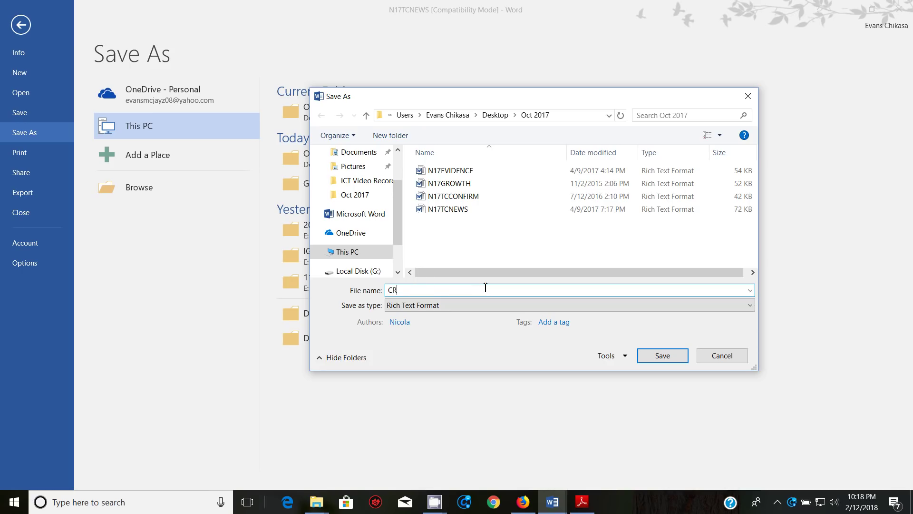
{"action": "type", "text": "UISENEWS"}
{"action": "left_click", "coordinate": [465, 306]}
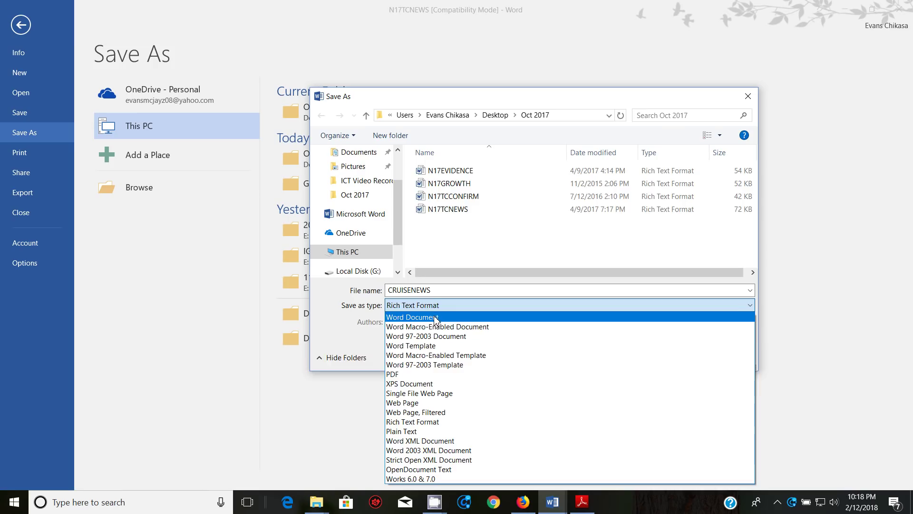
{"action": "left_click", "coordinate": [445, 315]}
{"action": "mouse_move", "coordinate": [582, 502]}
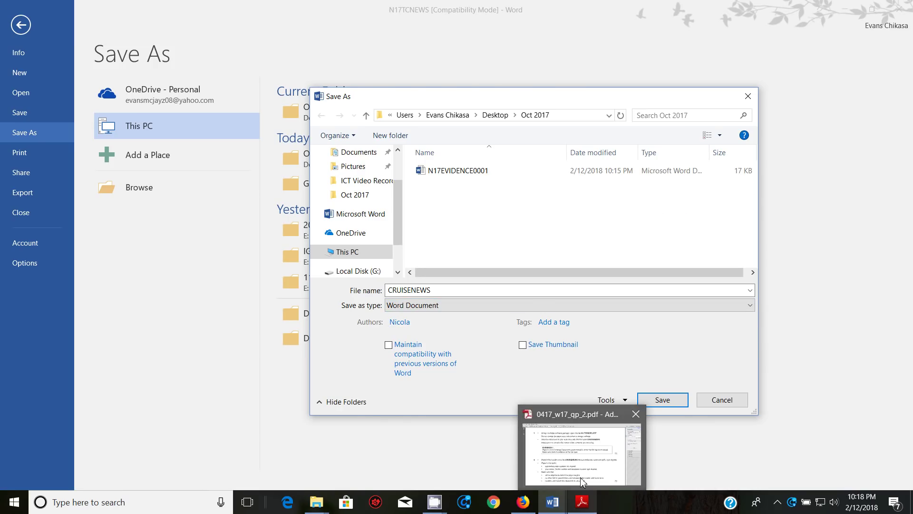
{"action": "mouse_move", "coordinate": [582, 481]}
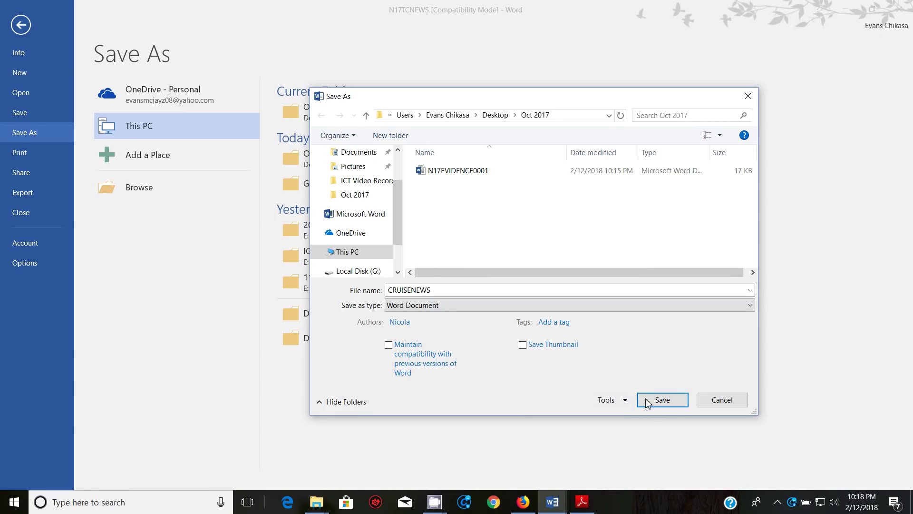
{"action": "left_click", "coordinate": [648, 400]}
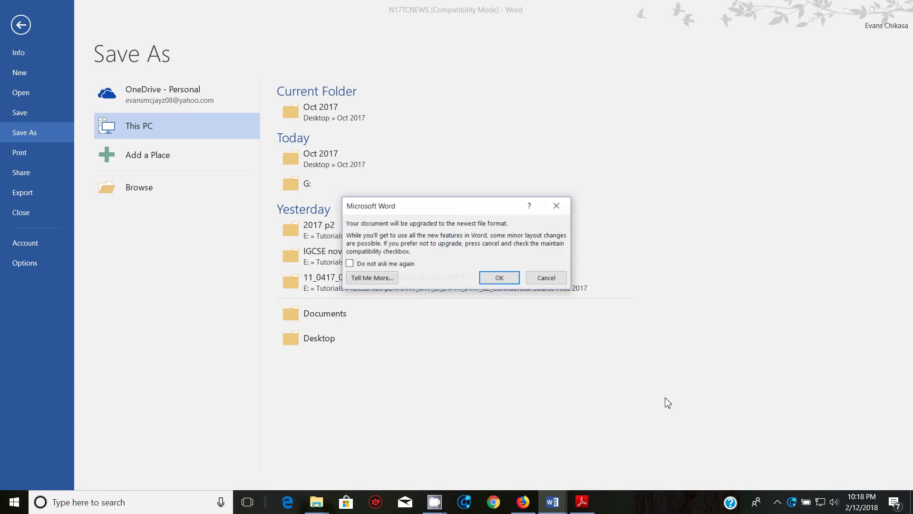
{"action": "left_click", "coordinate": [498, 278]}
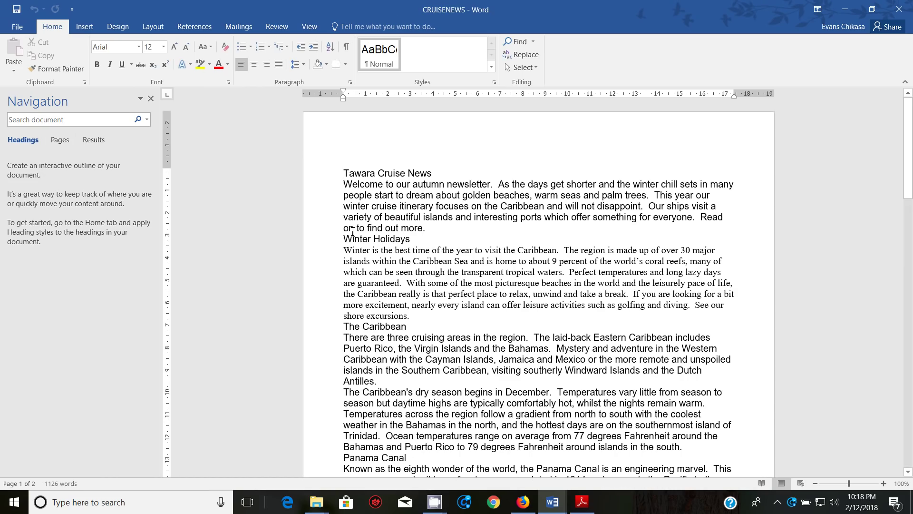
{"action": "left_click", "coordinate": [582, 502]}
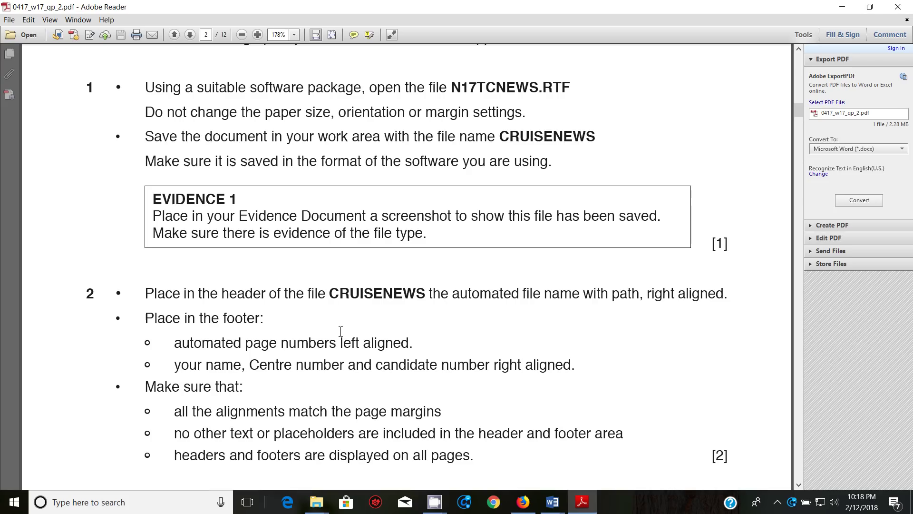
{"action": "left_click", "coordinate": [552, 502]}
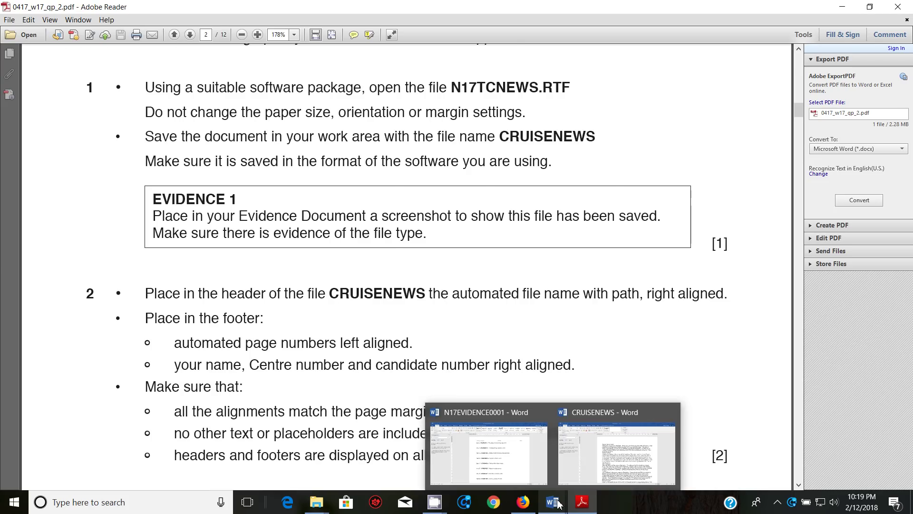
{"action": "left_click", "coordinate": [584, 481]}
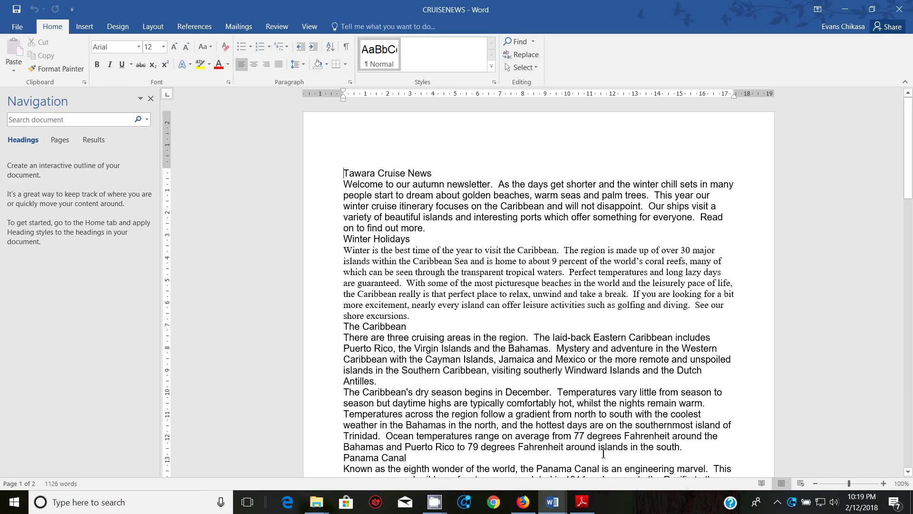
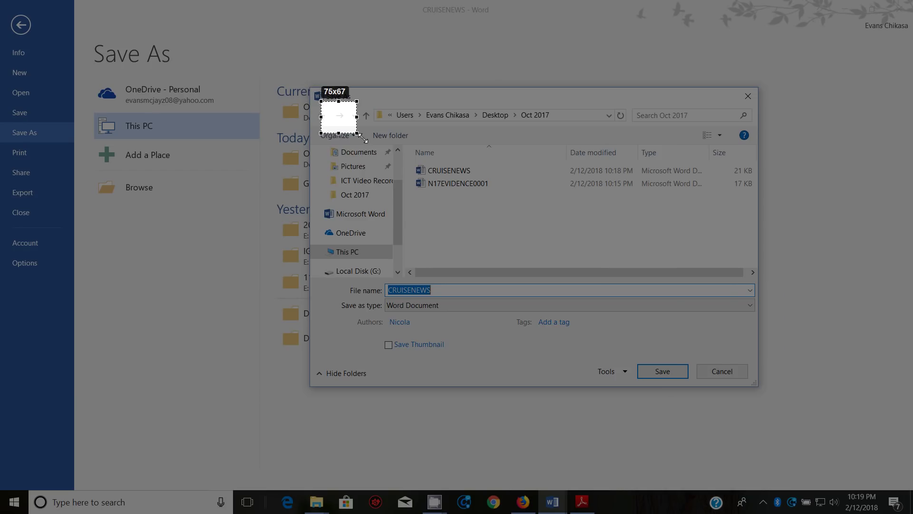
Discard the unfinished capture, close the Save As dialog and return to the CRUISENEWS text
{"action": "left_click", "coordinate": [745, 393]}
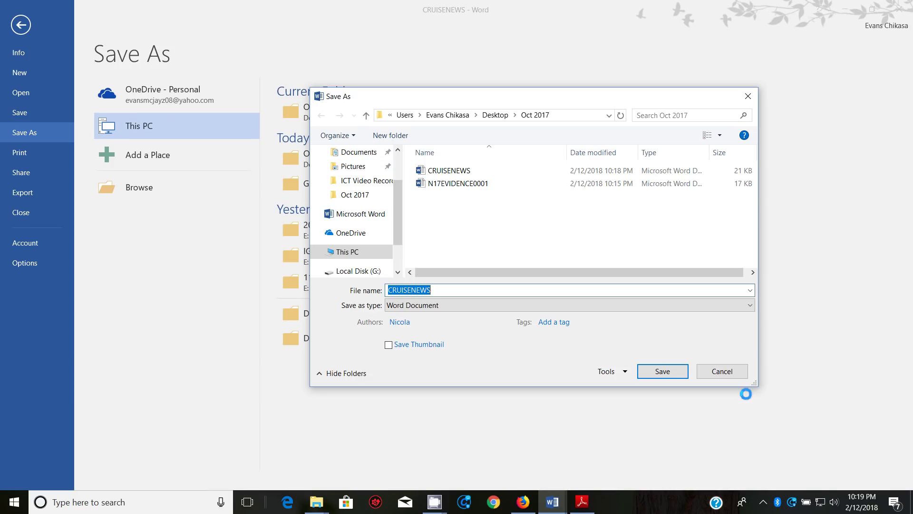
{"action": "left_click", "coordinate": [717, 373]}
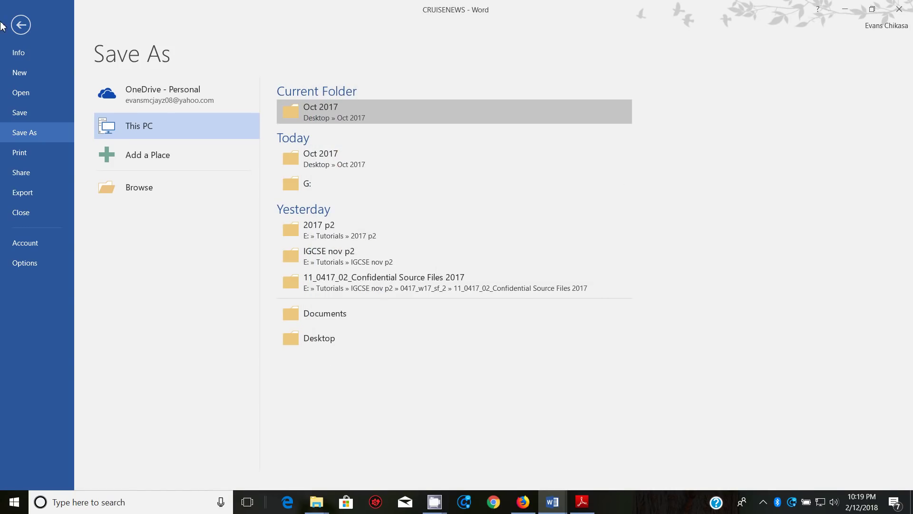
{"action": "left_click", "coordinate": [18, 32]}
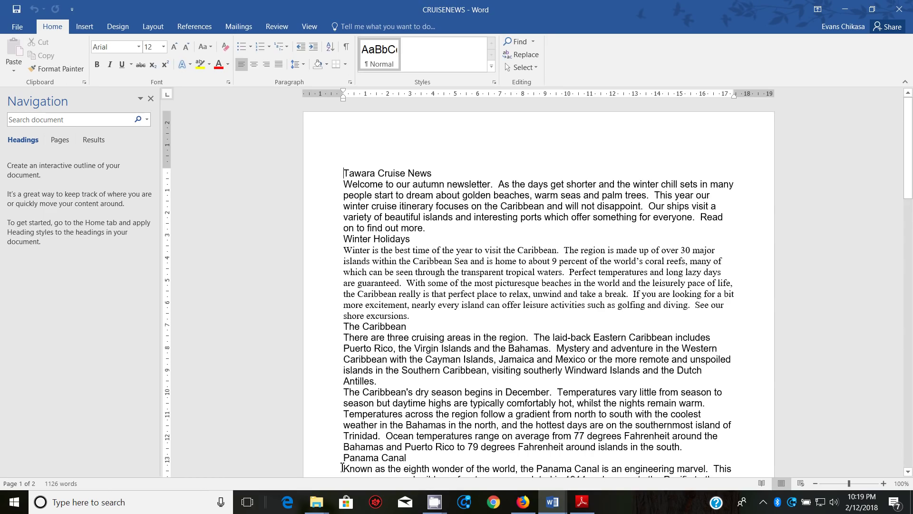
Select CRUISENEWS in the Oct 2017 folder window, then abandon a first Lightshot capture
{"action": "mouse_move", "coordinate": [311, 504]}
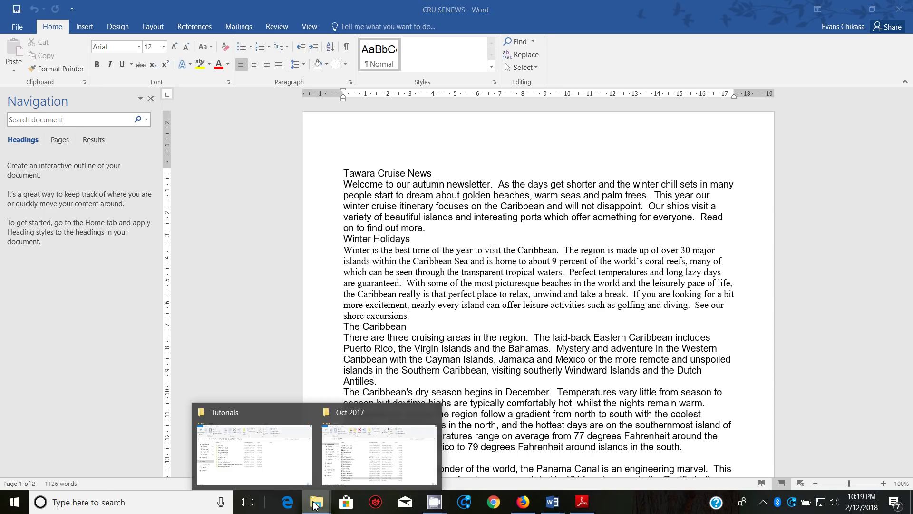
{"action": "left_click", "coordinate": [367, 460]}
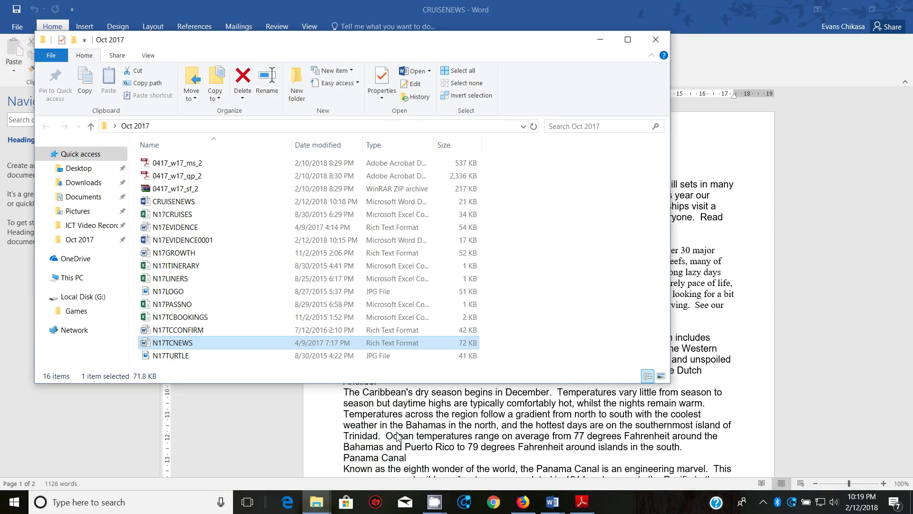
{"action": "left_click", "coordinate": [197, 204]}
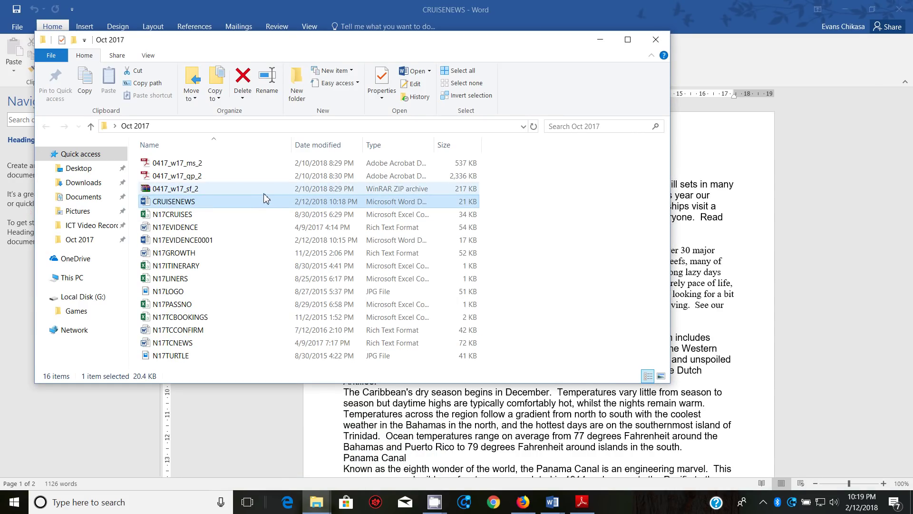
{"action": "key", "text": "super+shift+s"}
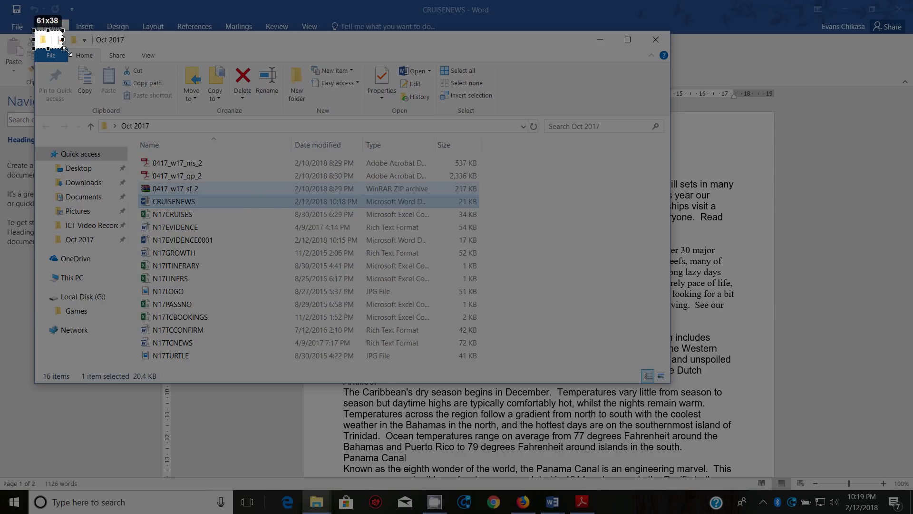
{"action": "left_click_drag", "start_coordinate": [318, 192], "coordinate": [367, 248]}
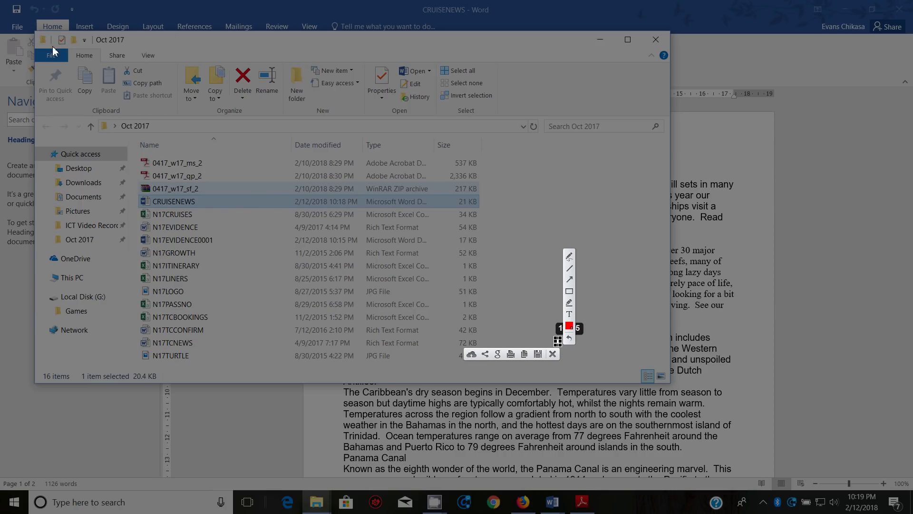
{"action": "mouse_move", "coordinate": [35, 32]}
{"action": "left_mouse_down"}
{"action": "mouse_move", "coordinate": [398, 191]}
{"action": "mouse_move", "coordinate": [619, 310]}
{"action": "mouse_move", "coordinate": [681, 380]}
{"action": "mouse_move", "coordinate": [671, 382]}
{"action": "left_mouse_up"}
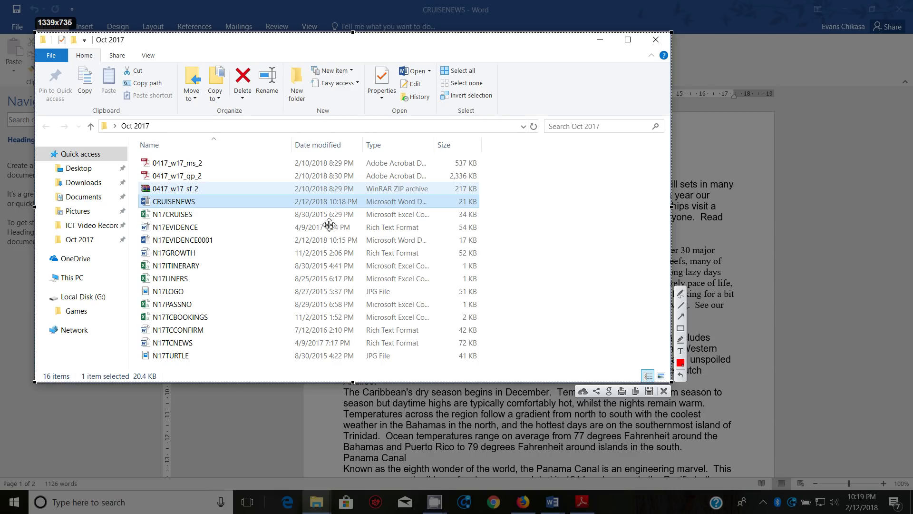
{"action": "left_click", "coordinate": [664, 392]}
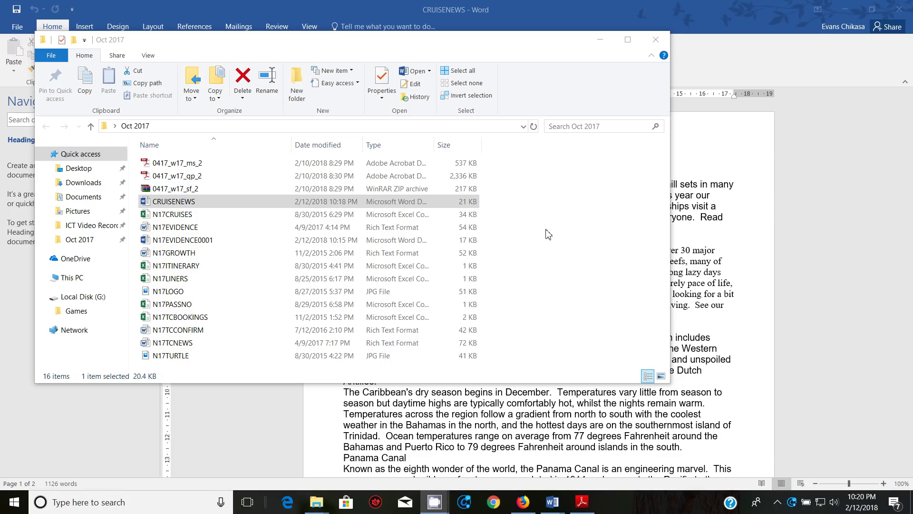
Widen and reverse-sort the Type column, copy a folder screenshot, and switch to N17EVIDENCE0001
{"action": "double_click", "coordinate": [436, 145]}
{"action": "left_click", "coordinate": [442, 146]}
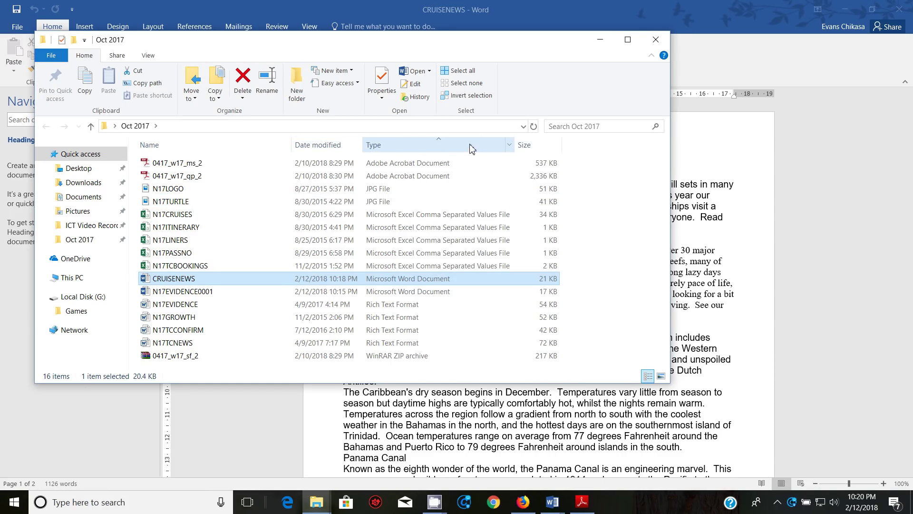
{"action": "left_click", "coordinate": [464, 146]}
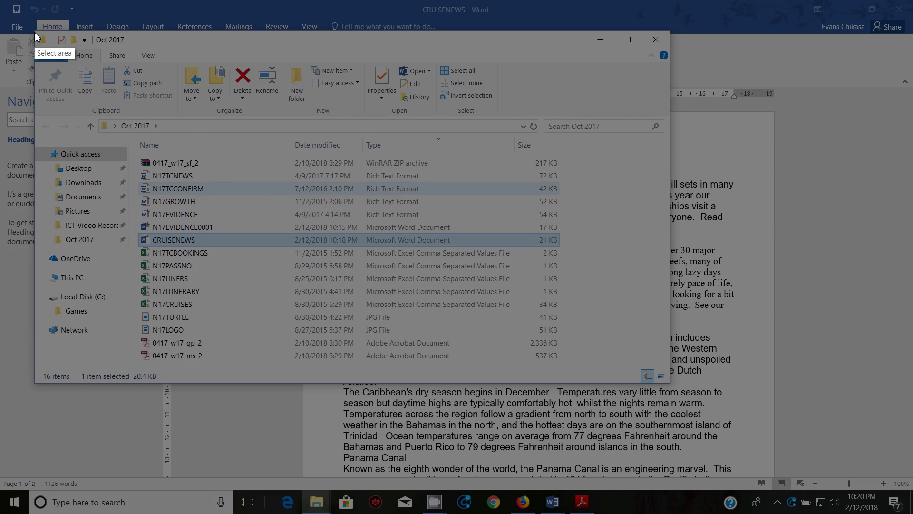
{"action": "mouse_move", "coordinate": [35, 31]}
{"action": "left_mouse_down"}
{"action": "mouse_move", "coordinate": [354, 230]}
{"action": "mouse_move", "coordinate": [666, 379]}
{"action": "left_mouse_up"}
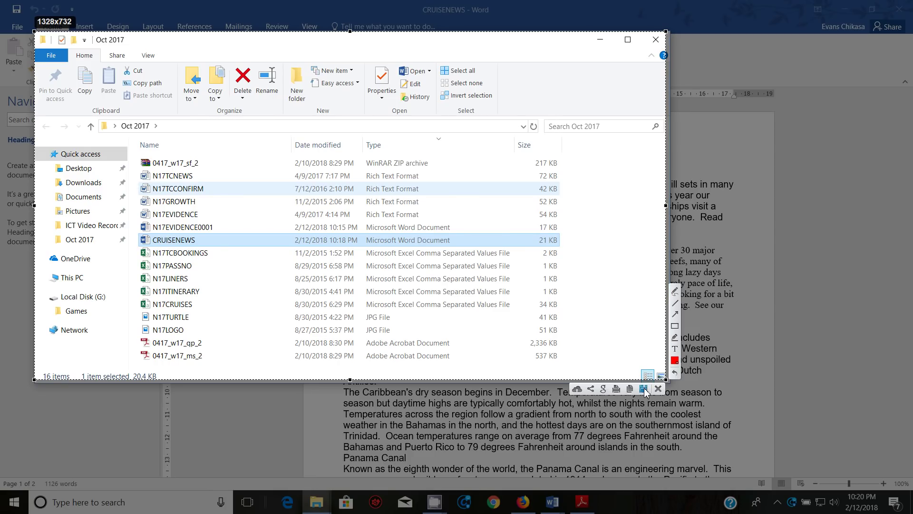
{"action": "left_click", "coordinate": [630, 390]}
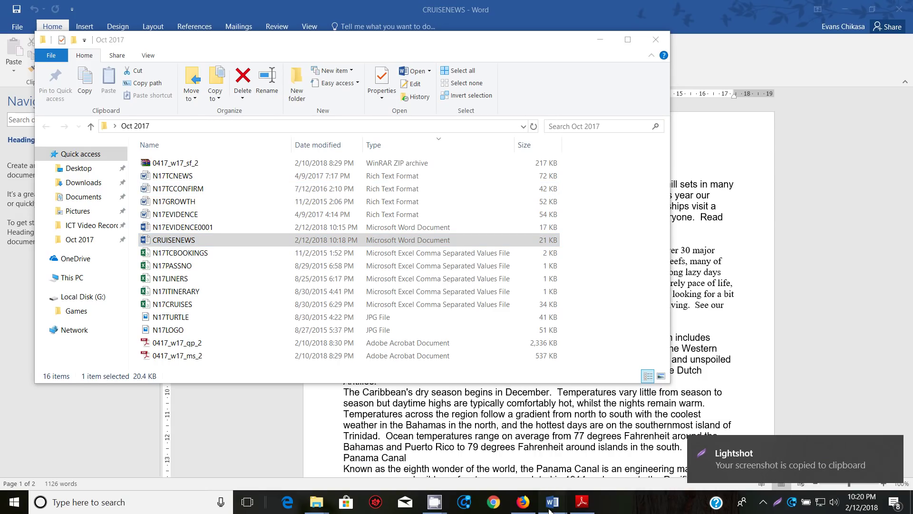
{"action": "mouse_move", "coordinate": [550, 504]}
{"action": "left_click", "coordinate": [506, 460]}
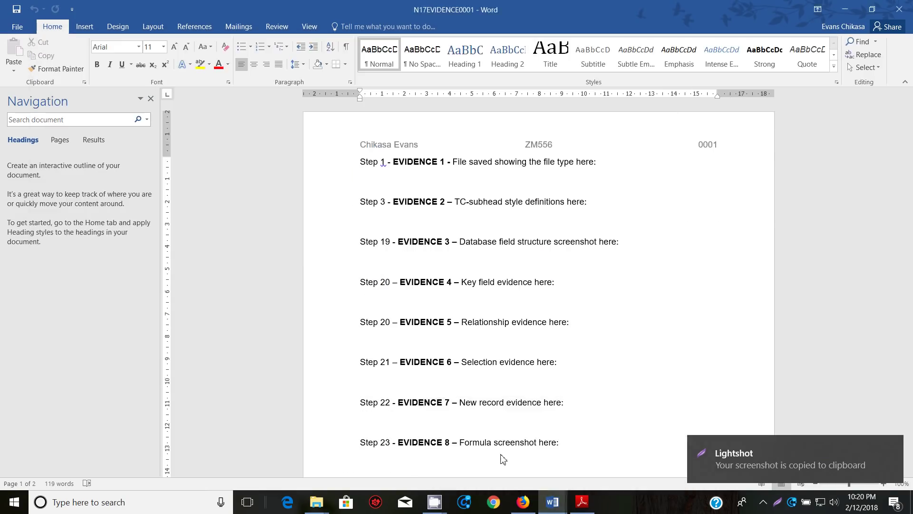
Paste the folder screenshot under Step 1 EVIDENCE 1, check the exam PDF, then return to CRUISENEWS
{"action": "left_click", "coordinate": [415, 186]}
{"action": "key", "text": "ctrl+v"}
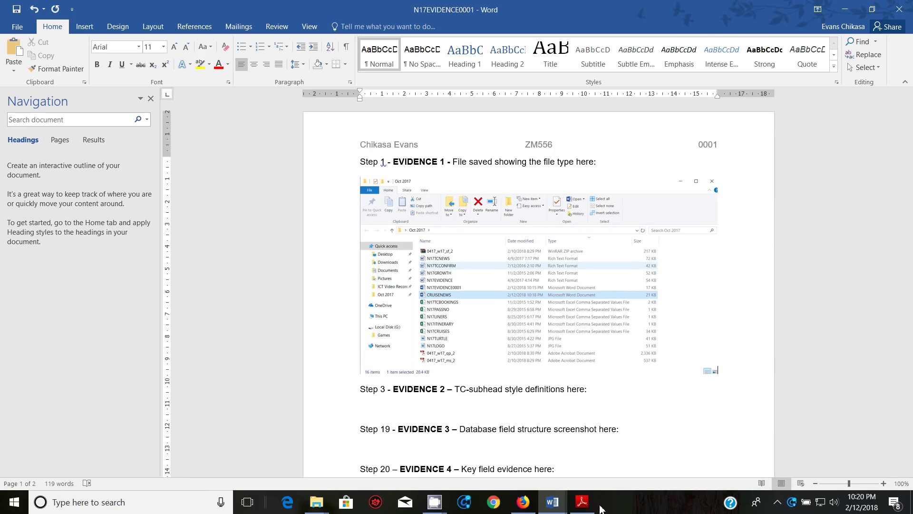
{"action": "left_click", "coordinate": [582, 502]}
{"action": "scroll", "coordinate": [289, 310], "scroll_direction": "down", "scroll_amount": 2}
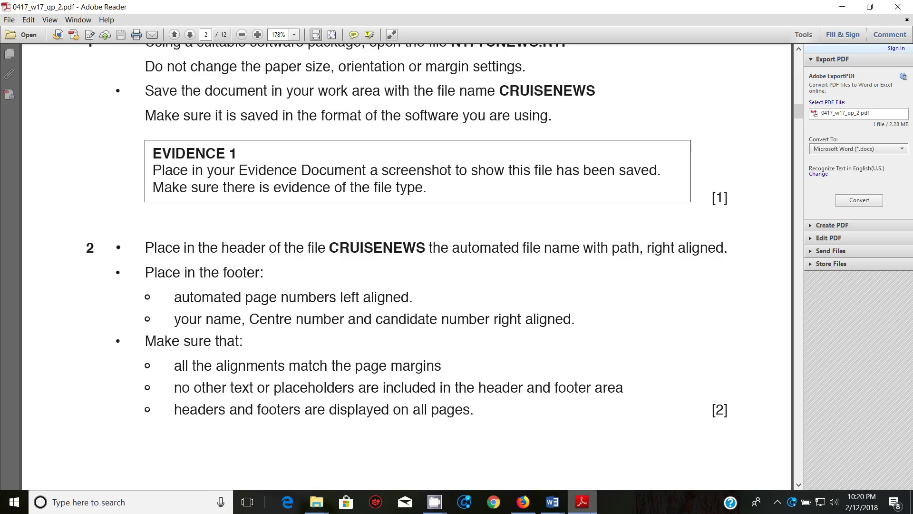
{"action": "left_click", "coordinate": [552, 502]}
{"action": "left_click", "coordinate": [621, 464]}
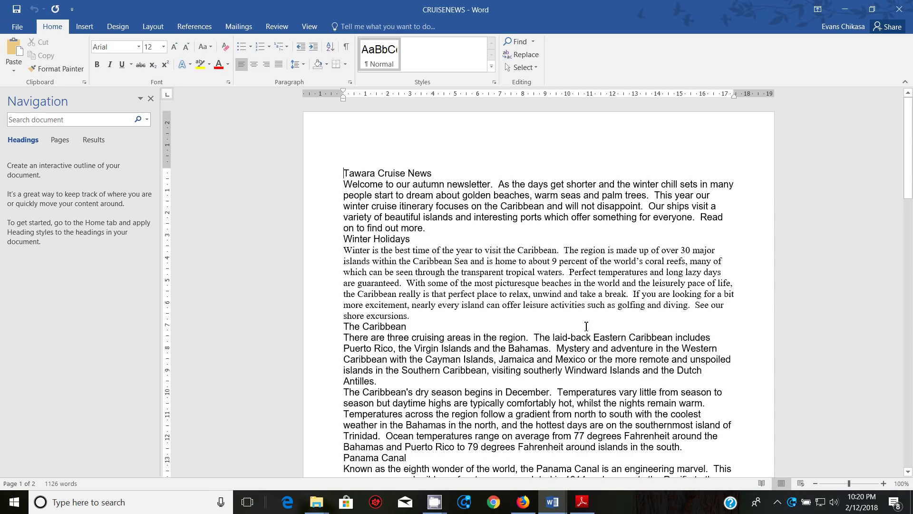
Add a blank three-column header with the file path field in the right section only
{"action": "left_click", "coordinate": [85, 26]}
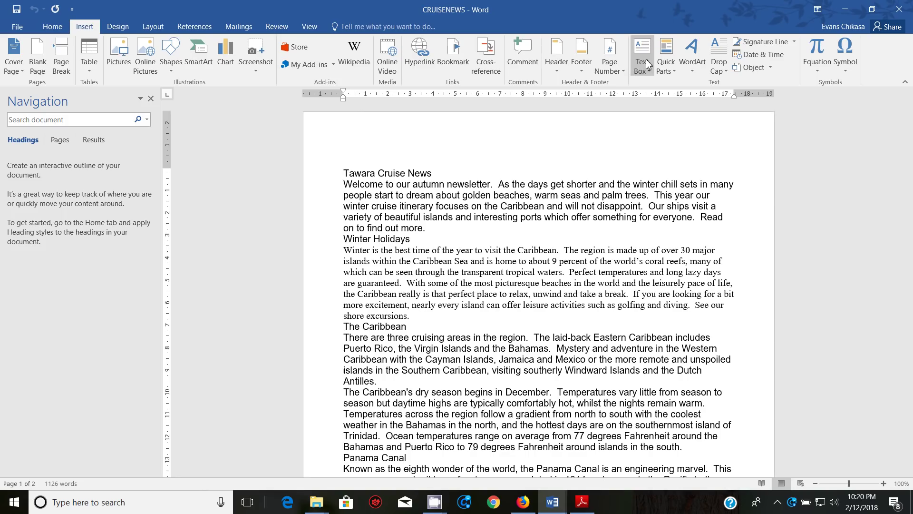
{"action": "left_click", "coordinate": [556, 52]}
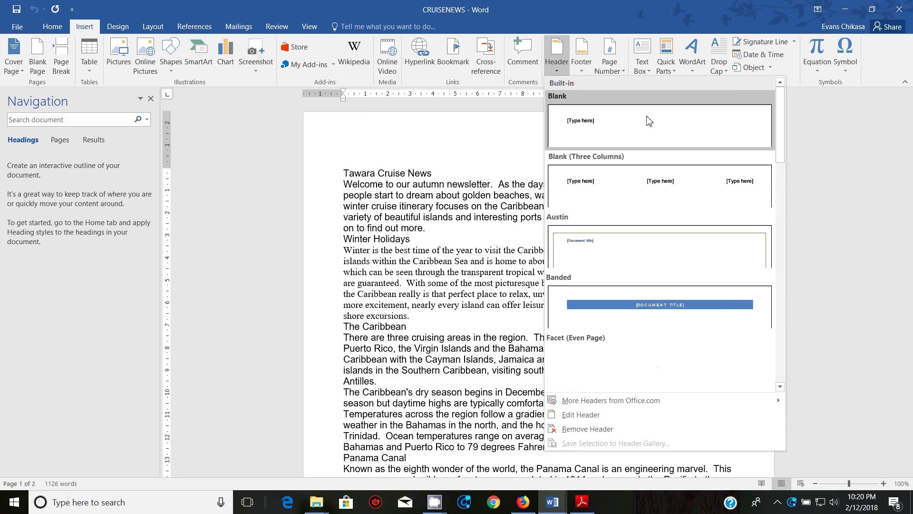
{"action": "left_click", "coordinate": [684, 197]}
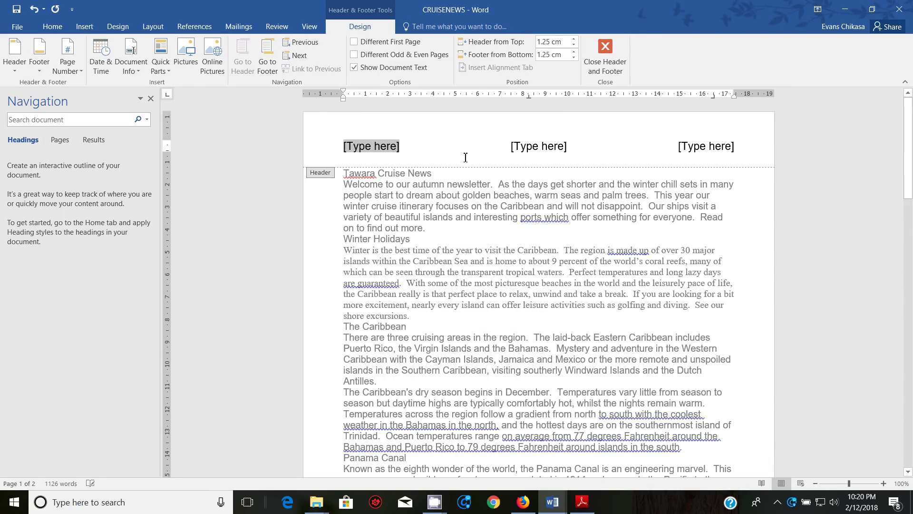
{"action": "key", "text": "Delete"}
{"action": "left_click", "coordinate": [530, 142]}
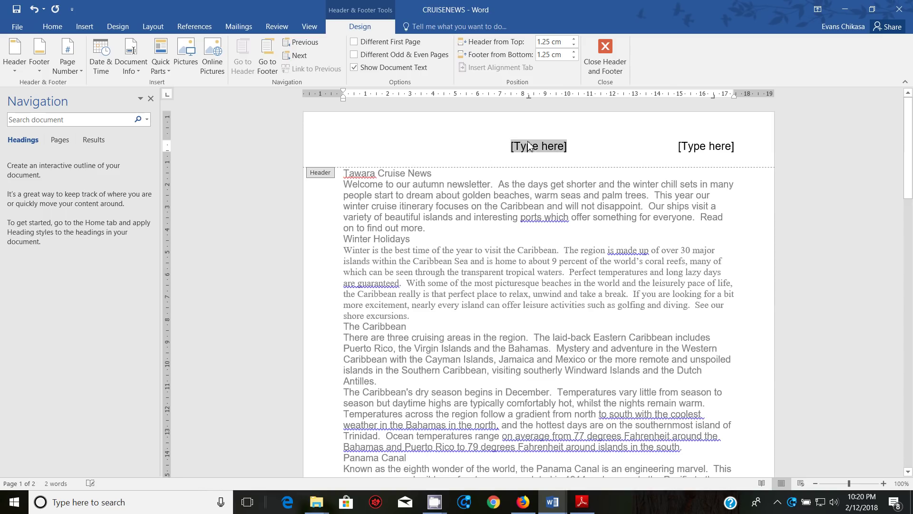
{"action": "key", "text": "Delete"}
{"action": "left_click", "coordinate": [688, 143]}
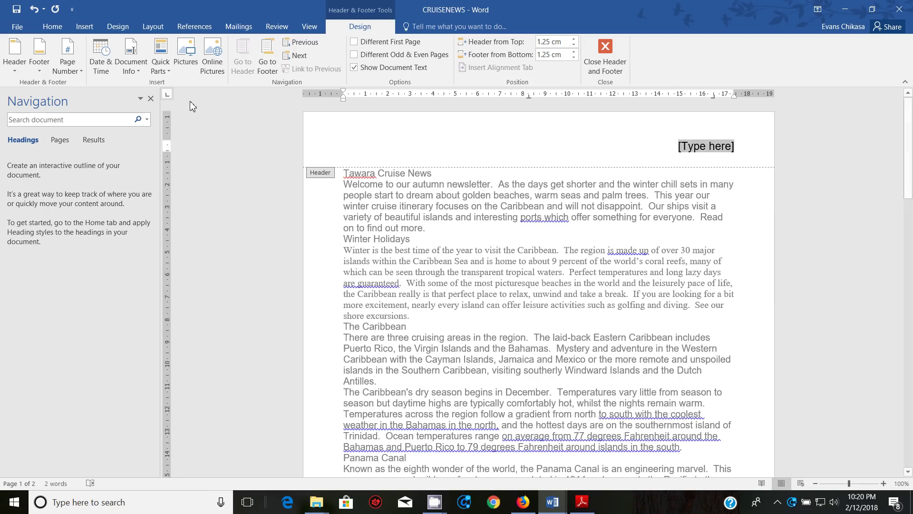
{"action": "left_click", "coordinate": [141, 74]}
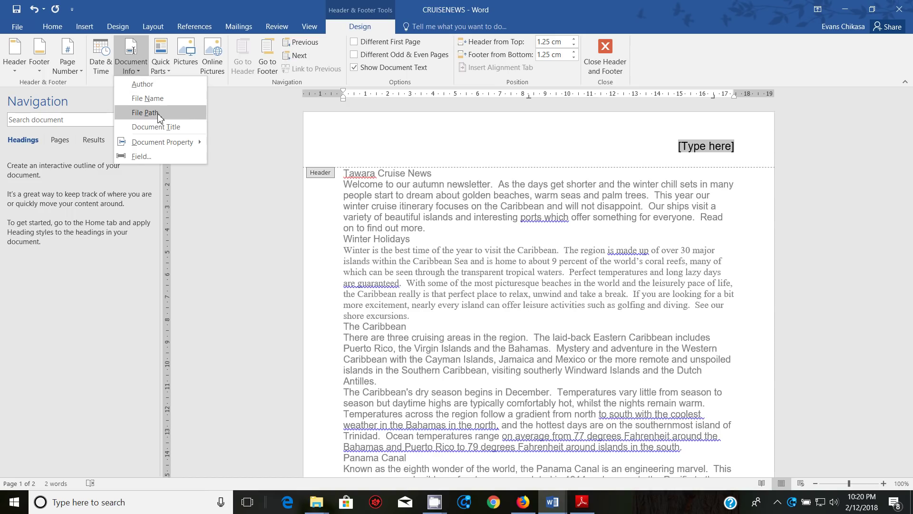
{"action": "left_click", "coordinate": [137, 113]}
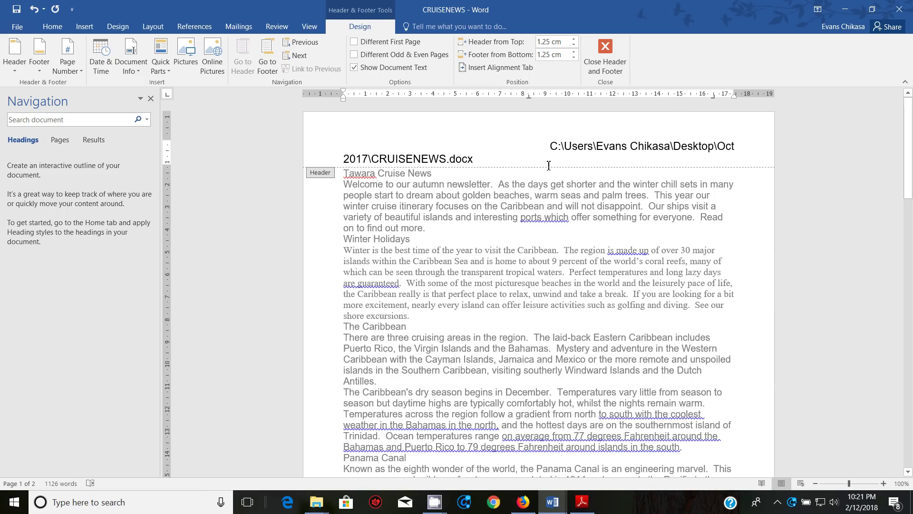
Confirm the header path is an automatic field, close the header, and return from the PDF to CRUISENEWS
{"action": "left_click", "coordinate": [548, 146]}
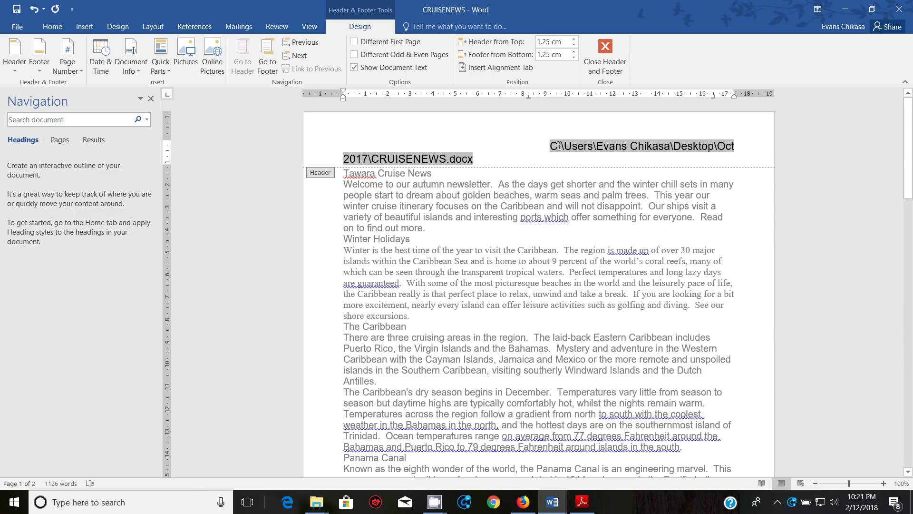
{"action": "left_click", "coordinate": [589, 148]}
{"action": "left_click", "coordinate": [605, 56]}
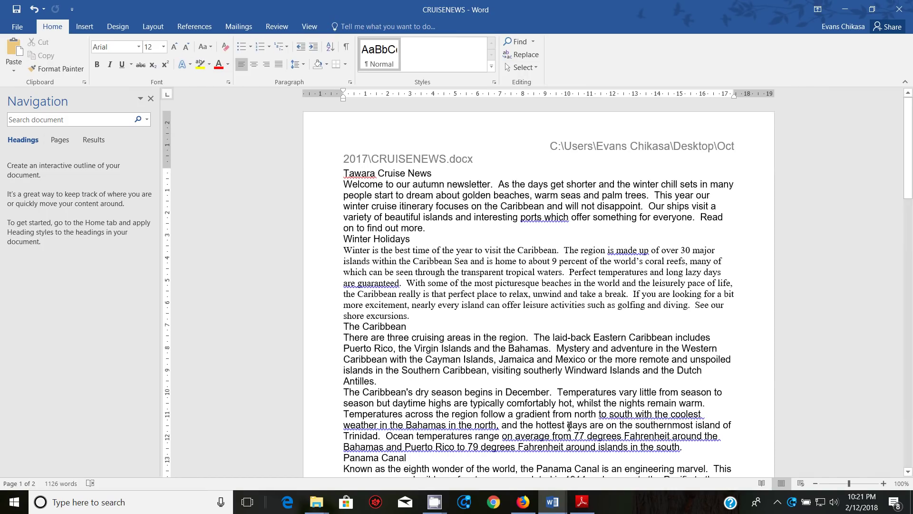
{"action": "left_click", "coordinate": [582, 501]}
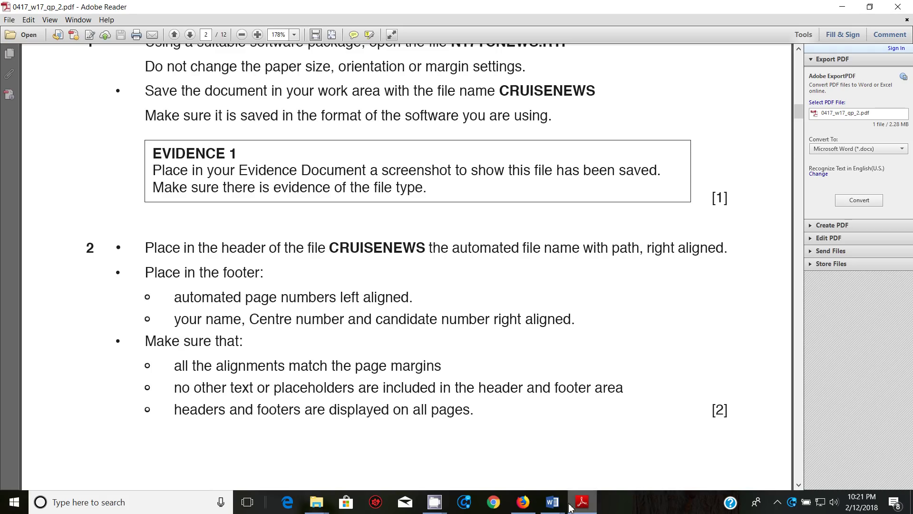
{"action": "mouse_move", "coordinate": [552, 502]}
{"action": "mouse_move", "coordinate": [573, 478]}
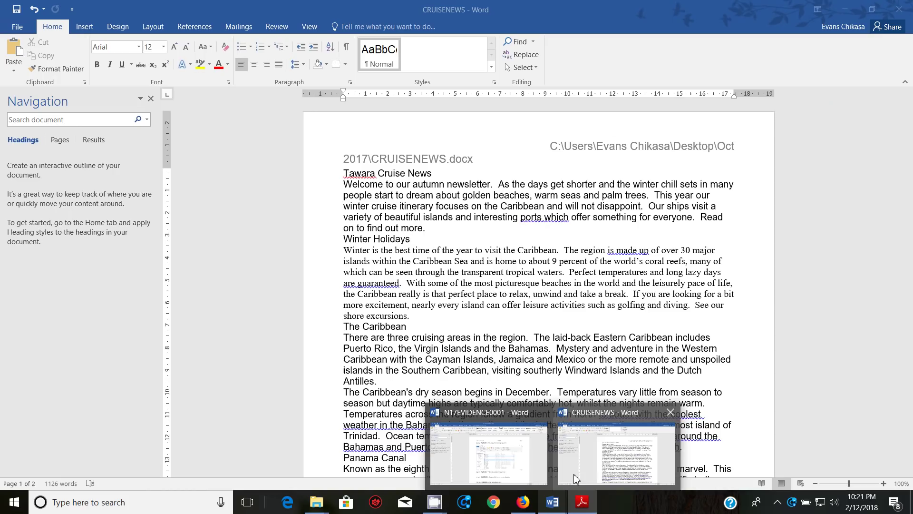
{"action": "left_click", "coordinate": [601, 465]}
{"action": "scroll", "coordinate": [434, 330], "scroll_direction": "down", "scroll_amount": 5}
{"action": "scroll", "coordinate": [435, 329], "scroll_direction": "down", "scroll_amount": 1}
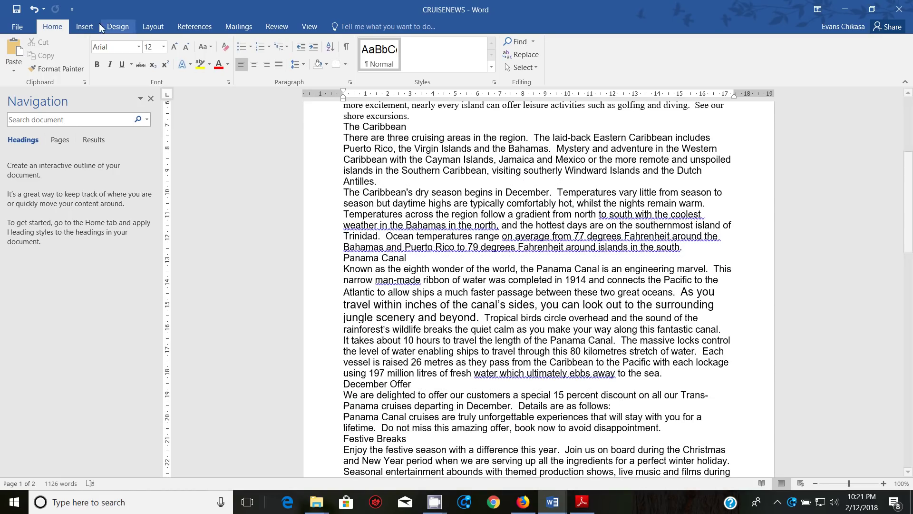
Add a blank three-column footer with a 1, 2, 3 Page field in the left section
{"action": "left_click", "coordinate": [84, 26]}
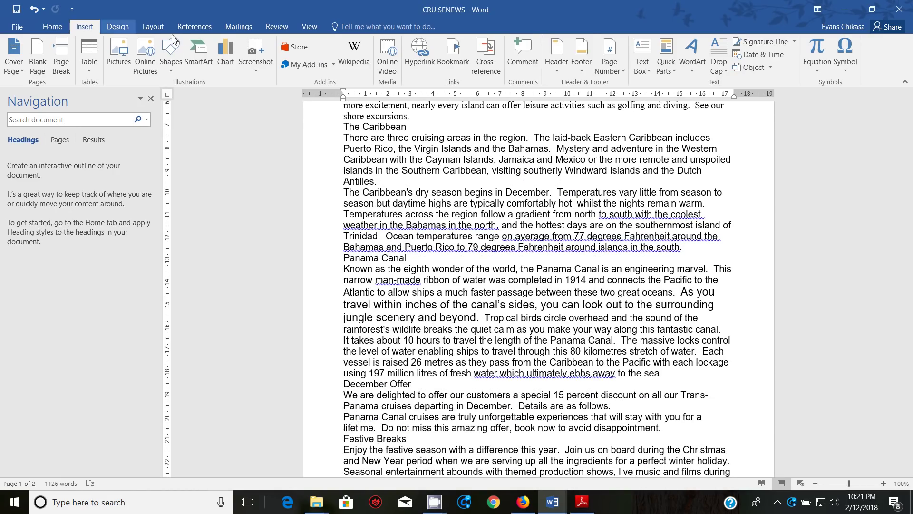
{"action": "left_click", "coordinate": [579, 73]}
{"action": "left_click", "coordinate": [659, 191]}
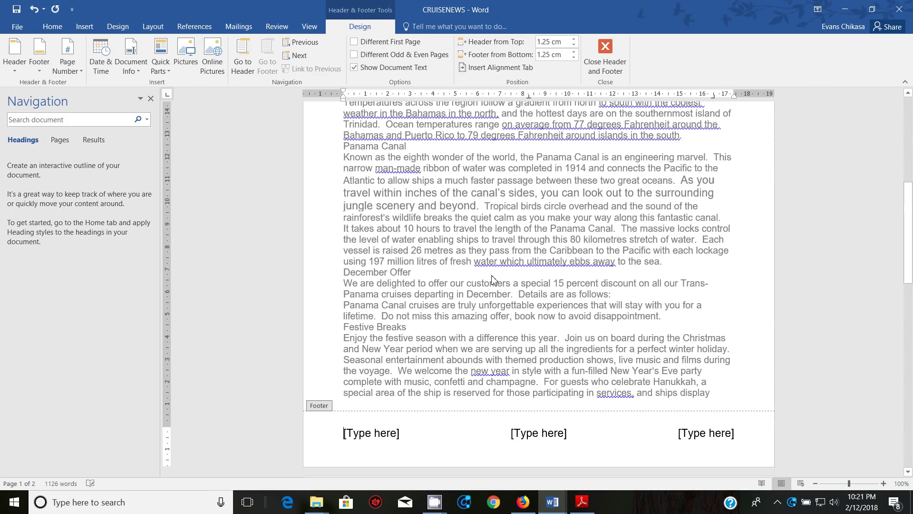
{"action": "left_click", "coordinate": [393, 425]}
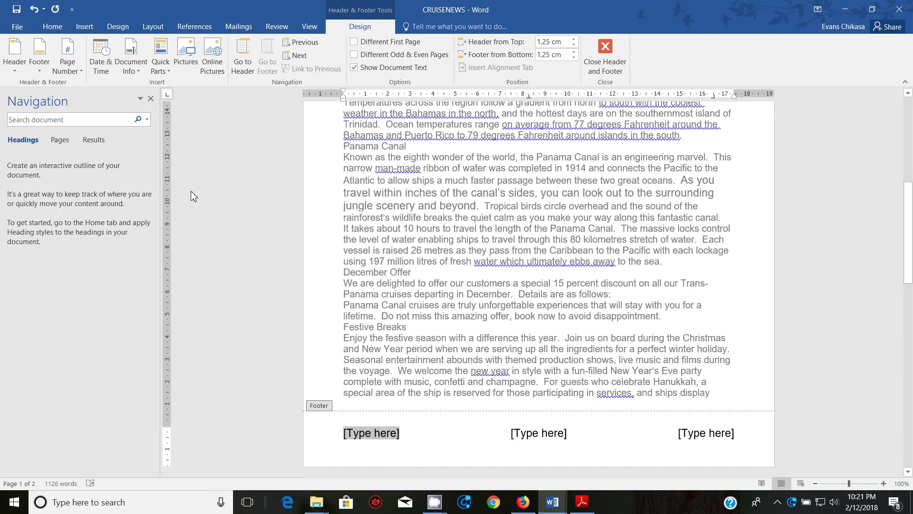
{"action": "left_click", "coordinate": [68, 60]}
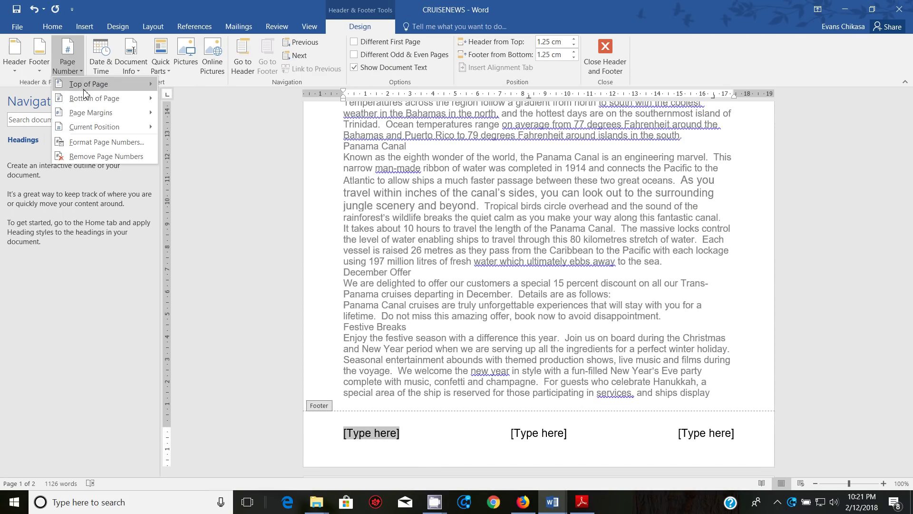
{"action": "mouse_move", "coordinate": [105, 100]}
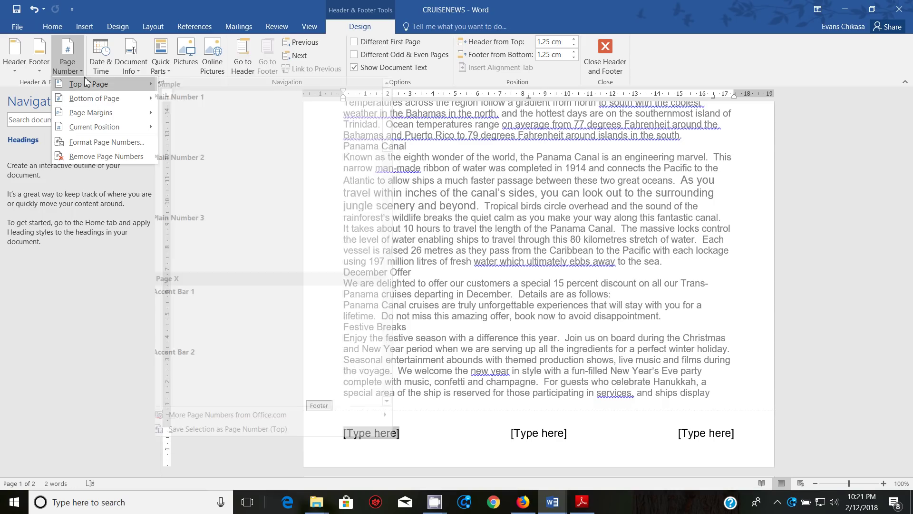
{"action": "left_click", "coordinate": [166, 71]}
{"action": "left_click", "coordinate": [166, 71]}
{"action": "left_click", "coordinate": [173, 118]}
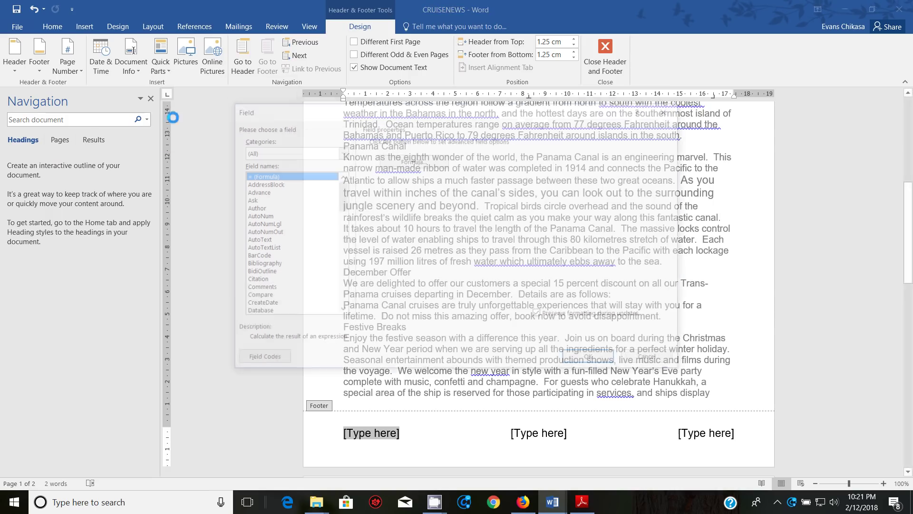
{"action": "key", "text": "p"}
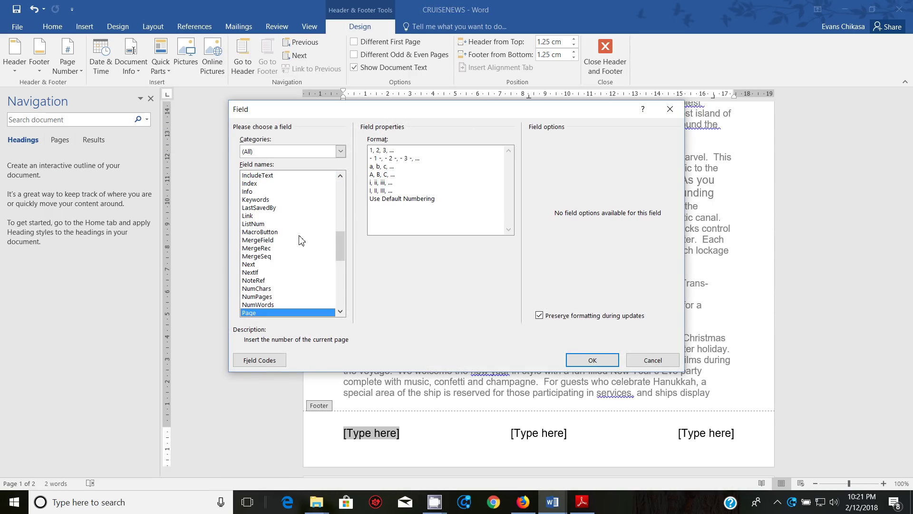
{"action": "left_click", "coordinate": [382, 151]}
{"action": "left_click", "coordinate": [604, 362]}
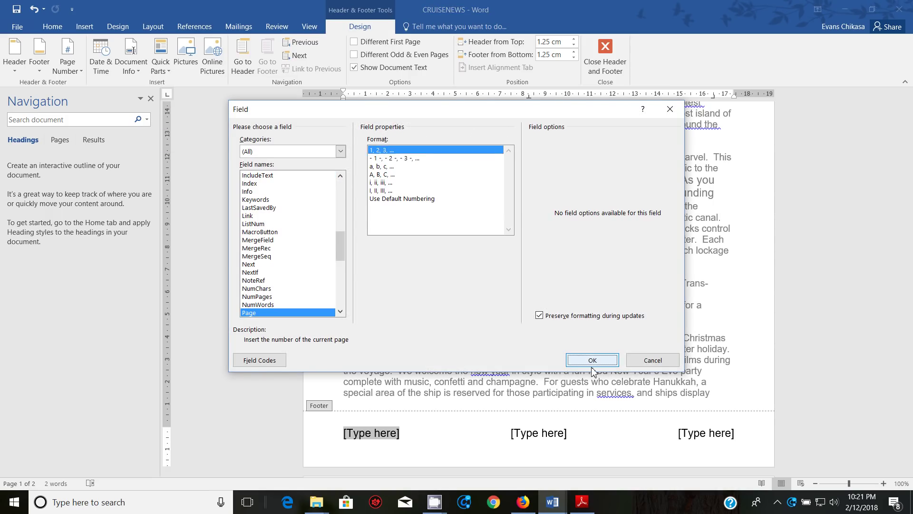
Enter the candidate's name, centre and candidate numbers on the right and delete the middle placeholder
{"action": "left_click", "coordinate": [706, 433]}
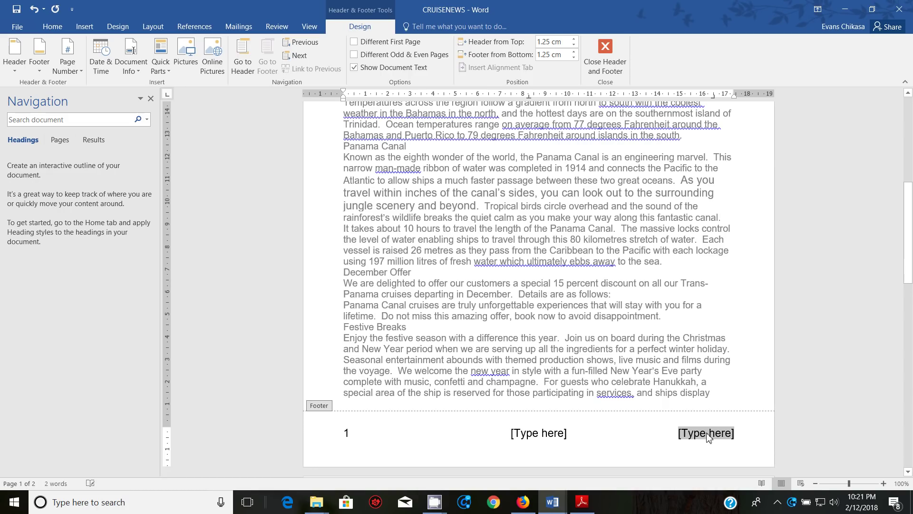
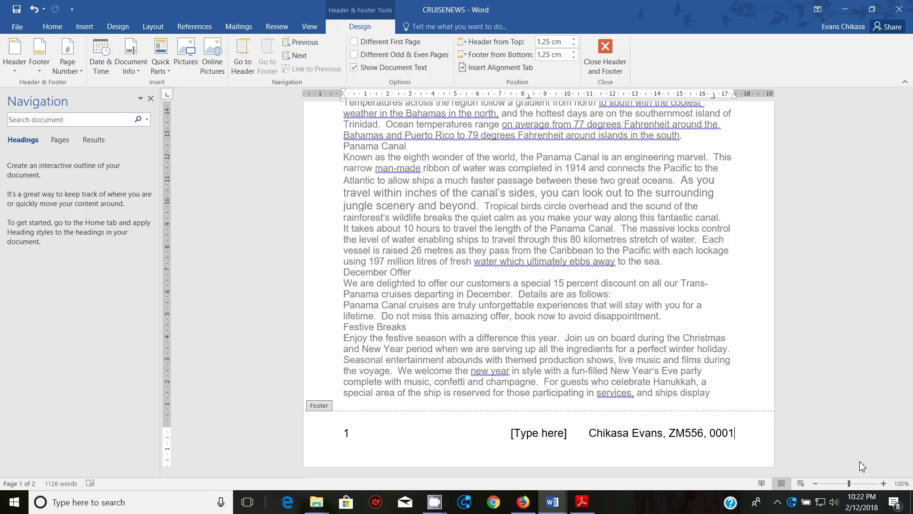
{"action": "left_click", "coordinate": [531, 436]}
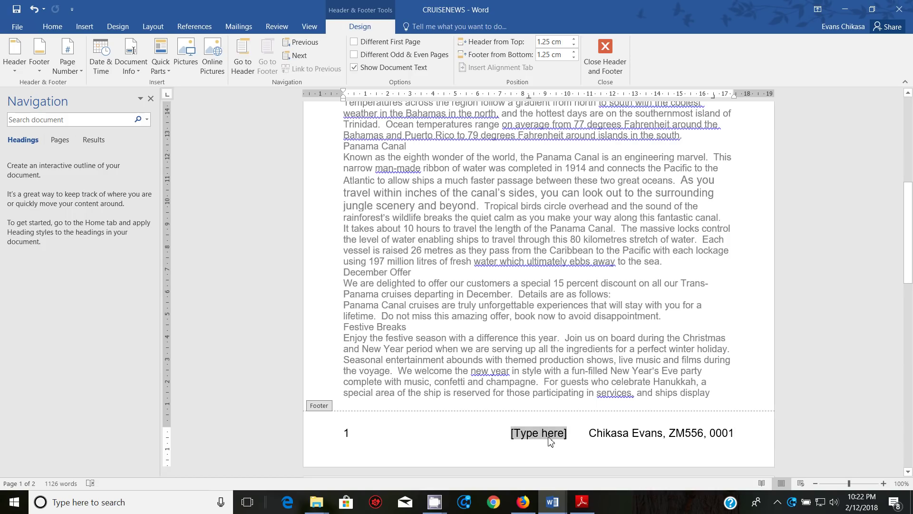
{"action": "key", "text": "Delete"}
{"action": "double_click", "coordinate": [512, 329]}
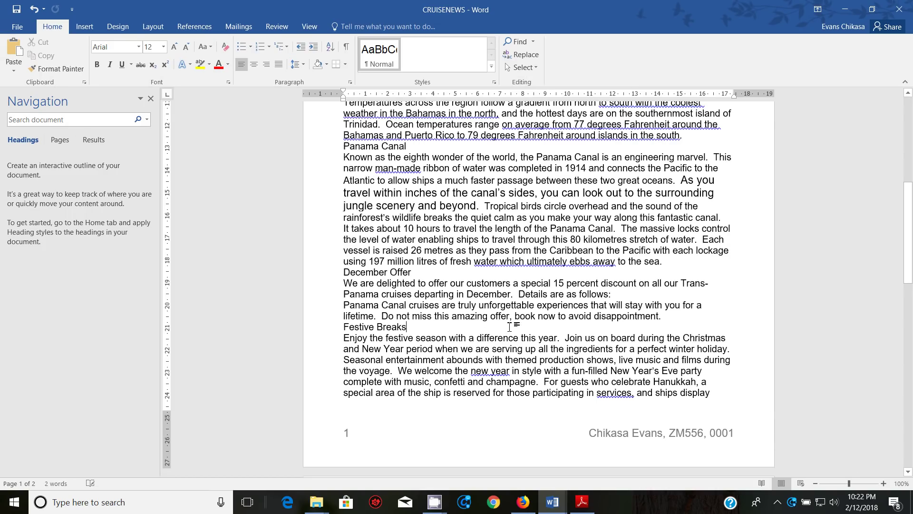
Move back and forth between the exam PDF and CRUISENEWS to read the house style table
{"action": "mouse_move", "coordinate": [584, 503]}
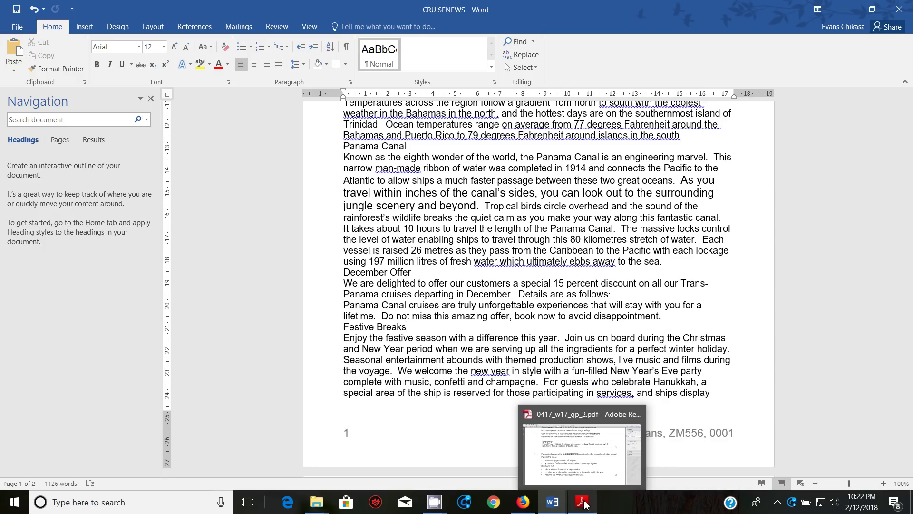
{"action": "left_click", "coordinate": [580, 472]}
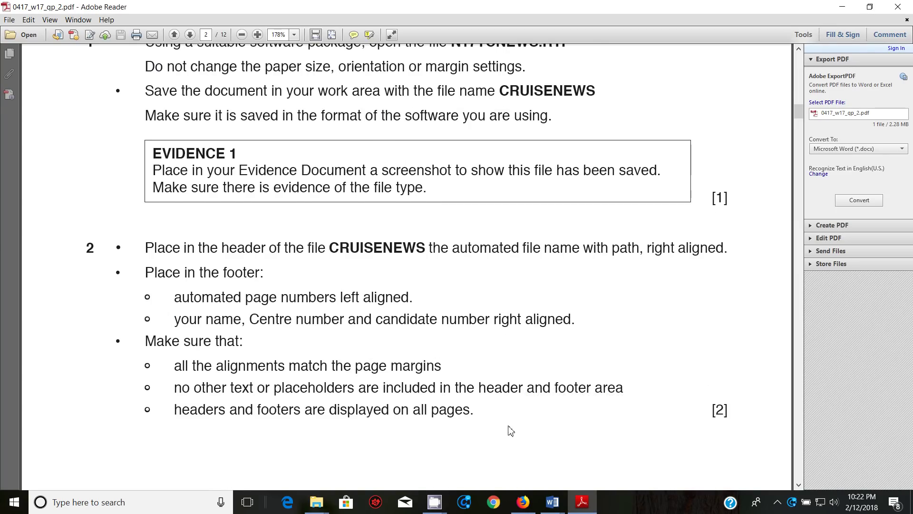
{"action": "scroll", "coordinate": [368, 383], "scroll_direction": "down", "scroll_amount": 3}
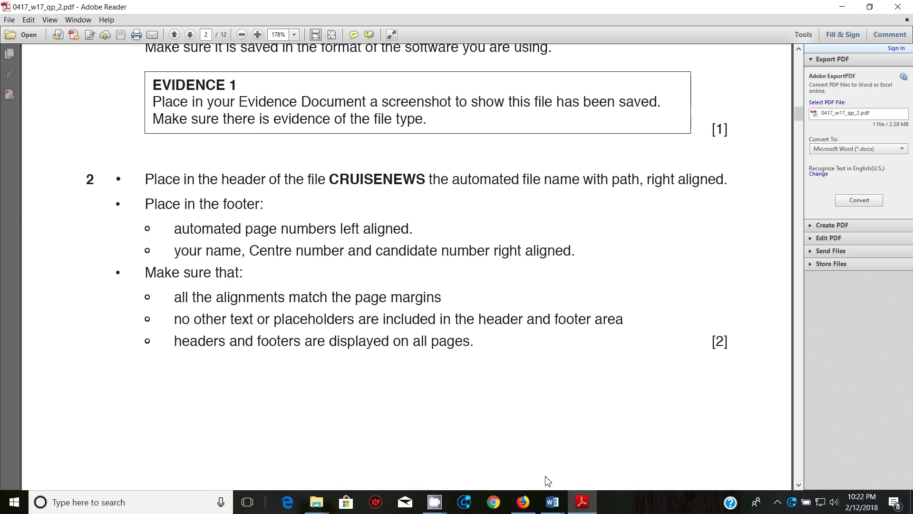
{"action": "mouse_move", "coordinate": [552, 502]}
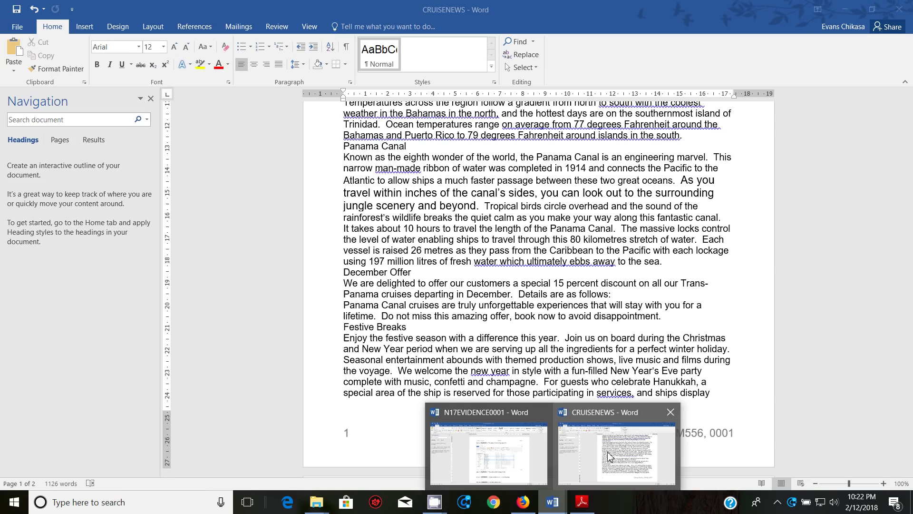
{"action": "left_click", "coordinate": [609, 457]}
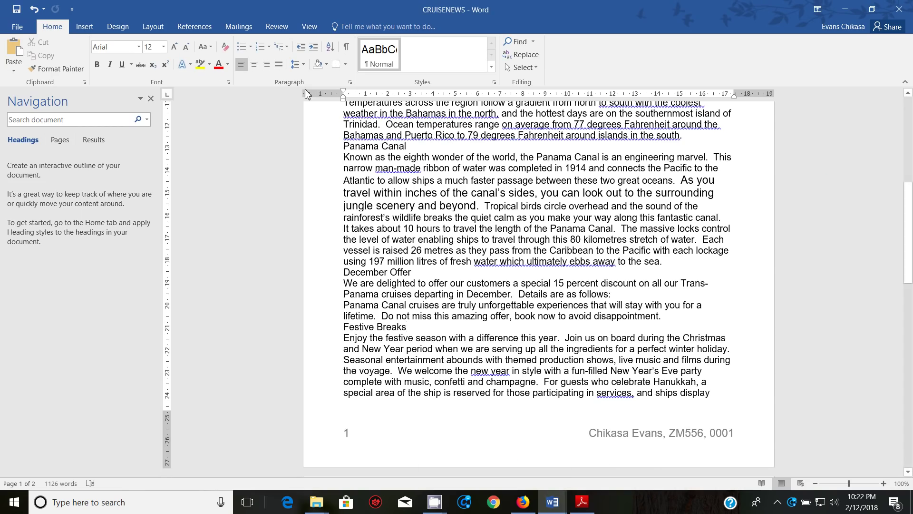
{"action": "left_click_drag", "start_coordinate": [344, 98], "coordinate": [346, 100]}
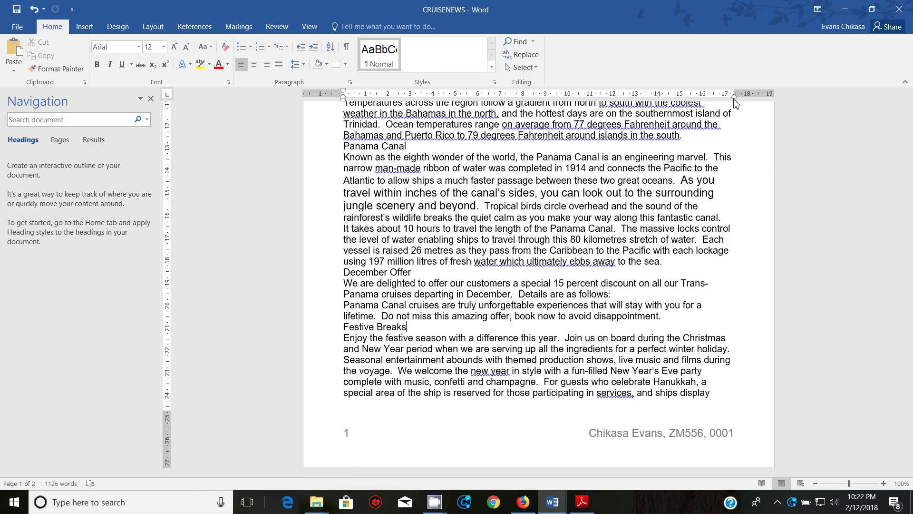
{"action": "left_click_drag", "start_coordinate": [735, 99], "coordinate": [736, 102]}
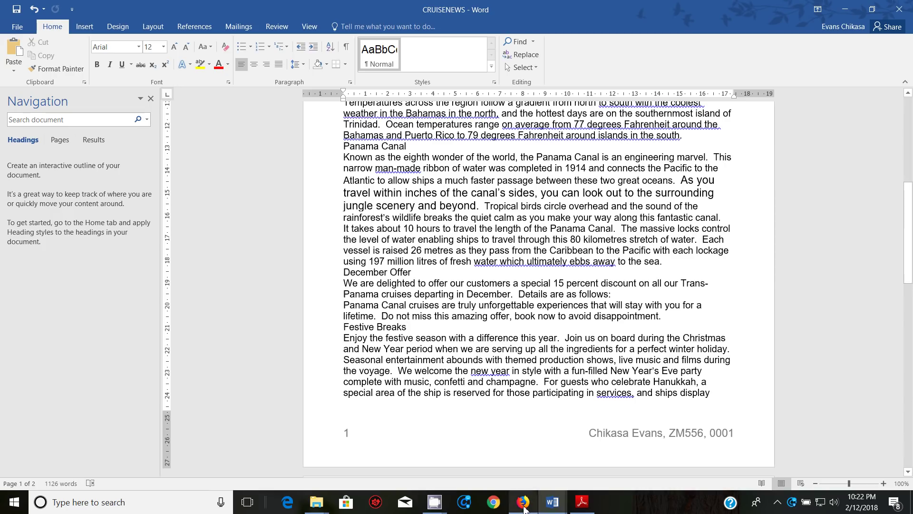
{"action": "left_click", "coordinate": [584, 505]}
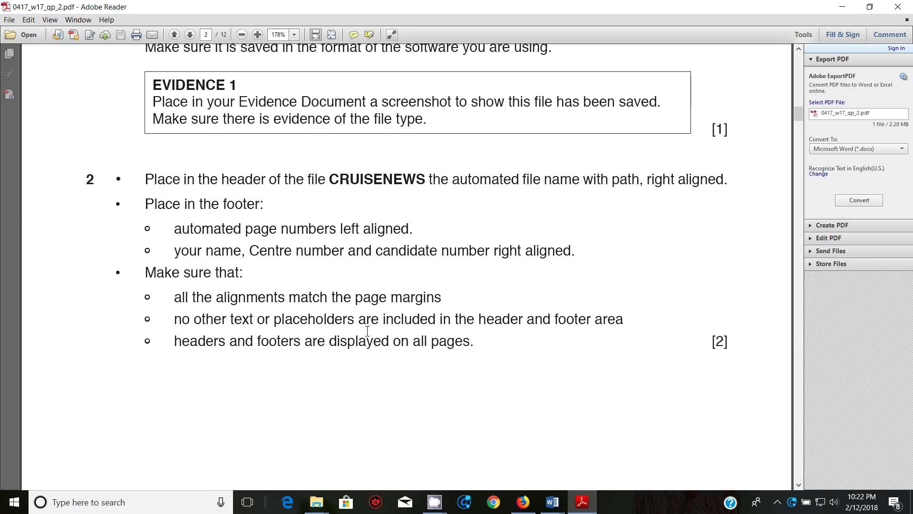
{"action": "left_click", "coordinate": [583, 503]}
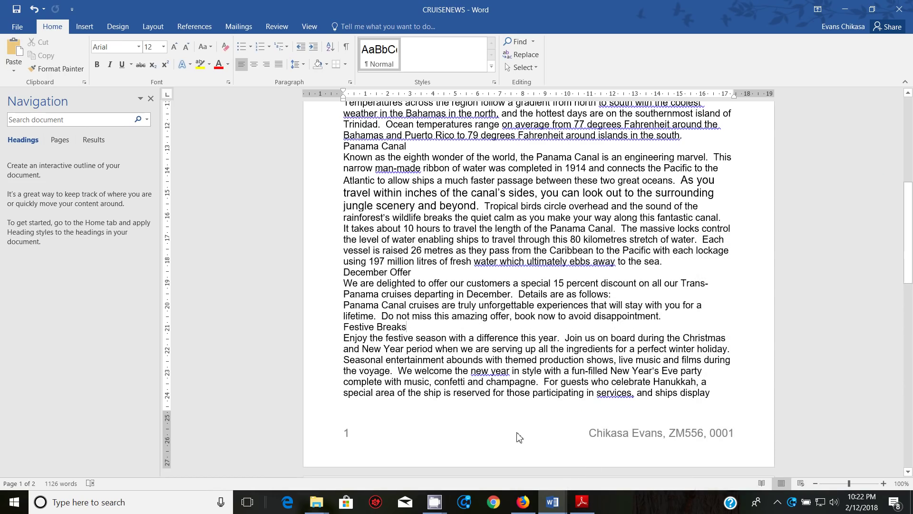
{"action": "scroll", "coordinate": [497, 286], "scroll_direction": "up", "scroll_amount": 10}
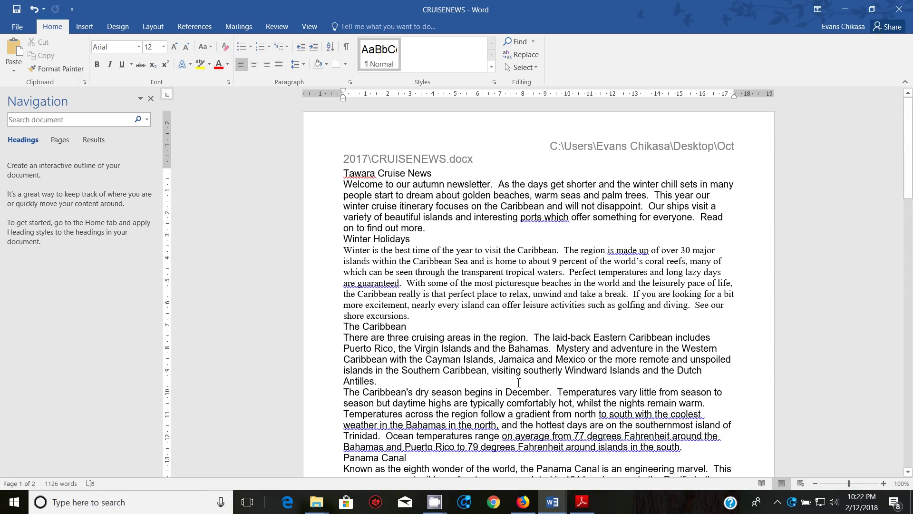
{"action": "key", "text": "alt+Tab"}
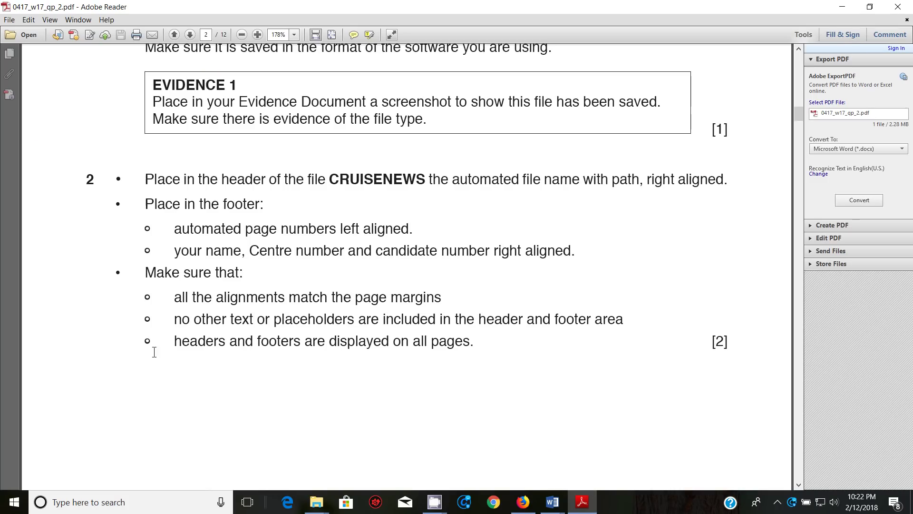
{"action": "mouse_move", "coordinate": [581, 492]}
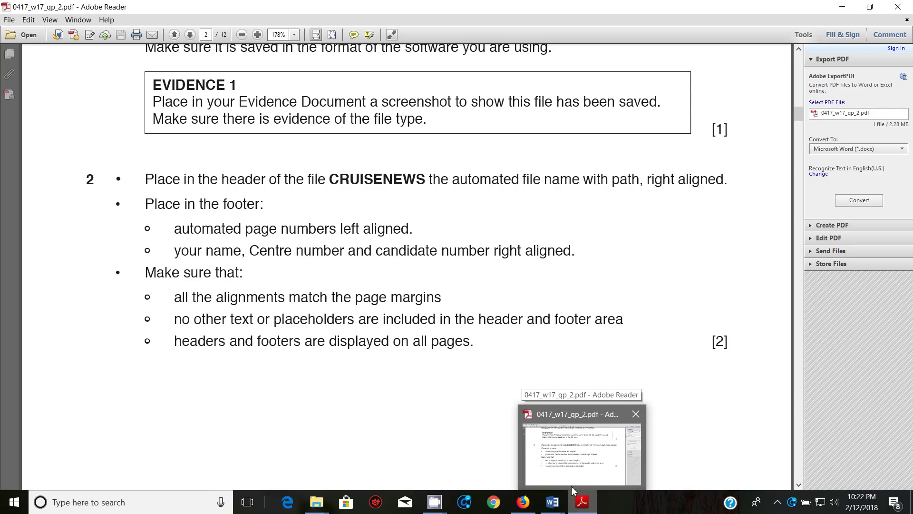
{"action": "left_click", "coordinate": [589, 506]}
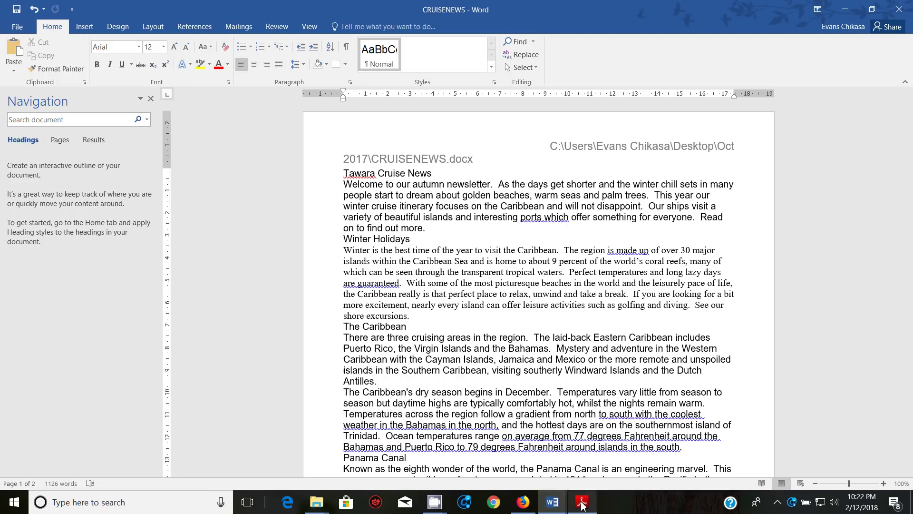
{"action": "left_click", "coordinate": [583, 502]}
{"action": "scroll", "coordinate": [429, 338], "scroll_direction": "down", "scroll_amount": 10}
{"action": "scroll", "coordinate": [426, 351], "scroll_direction": "down", "scroll_amount": 12}
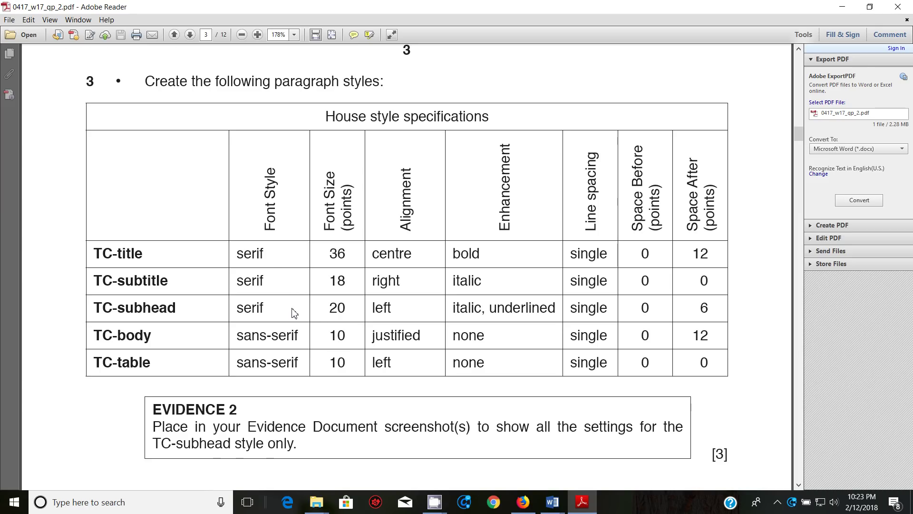
Copy the style name TC-title from the PDF's house style table and return to CRUISENEWS
{"action": "left_click_drag", "start_coordinate": [145, 257], "coordinate": [93, 254]}
{"action": "right_click", "coordinate": [119, 252]}
{"action": "left_click", "coordinate": [143, 260]}
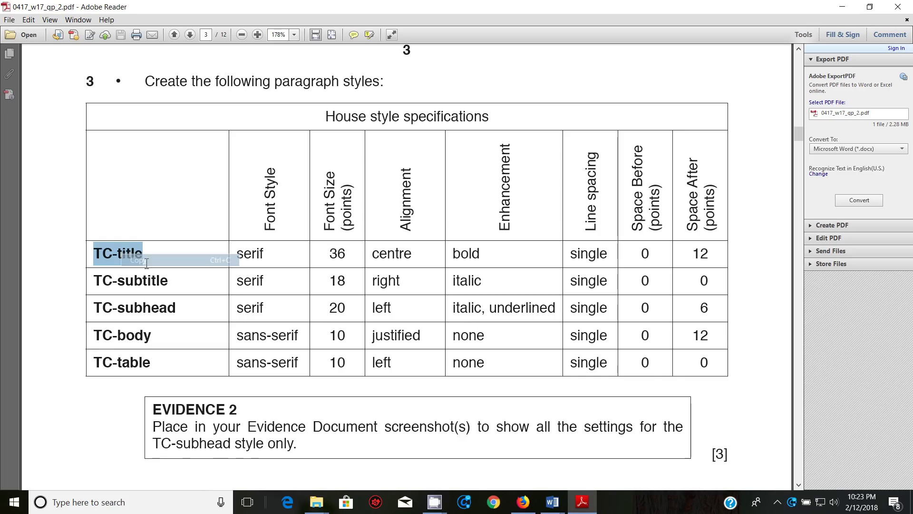
{"action": "mouse_move", "coordinate": [560, 507]}
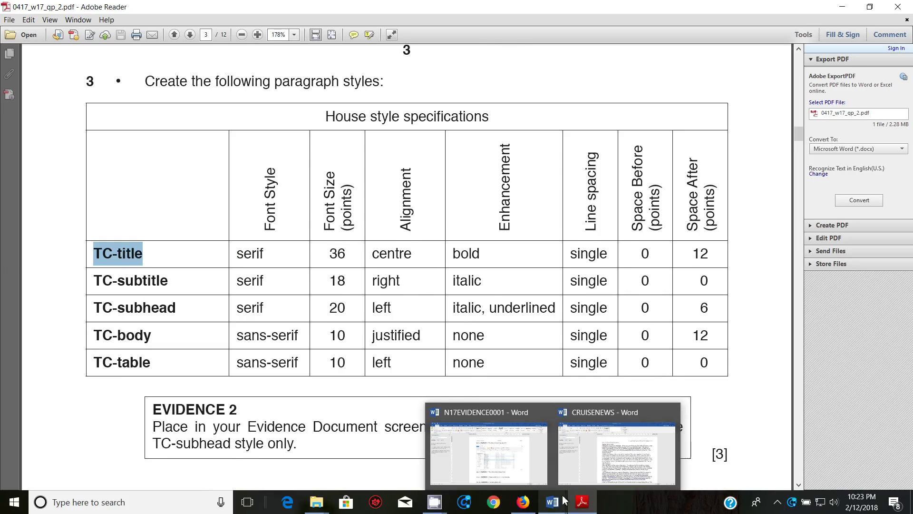
{"action": "left_click", "coordinate": [617, 450]}
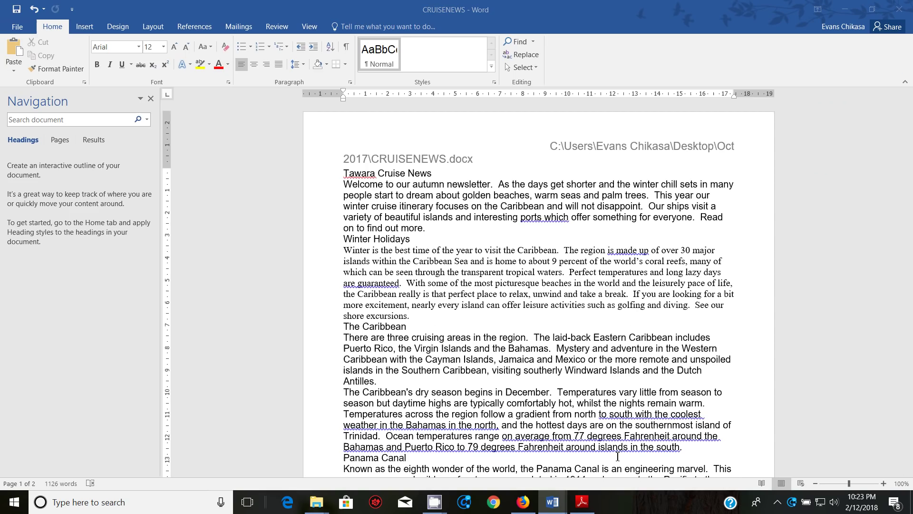
Start a new style named TC-title and expand its full formatting settings, checking the PDF
{"action": "left_click", "coordinate": [491, 67]}
{"action": "left_click", "coordinate": [430, 80]}
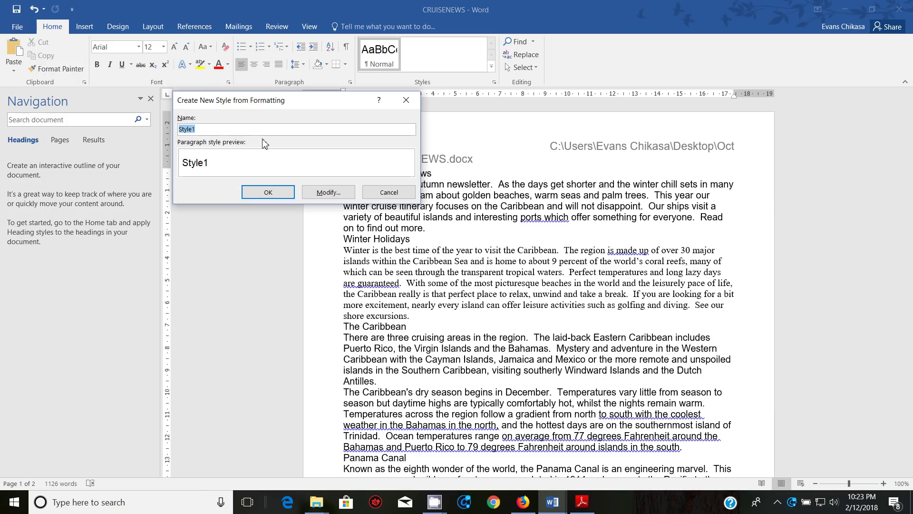
{"action": "type", "text": "TC-title"}
{"action": "left_click", "coordinate": [323, 193]}
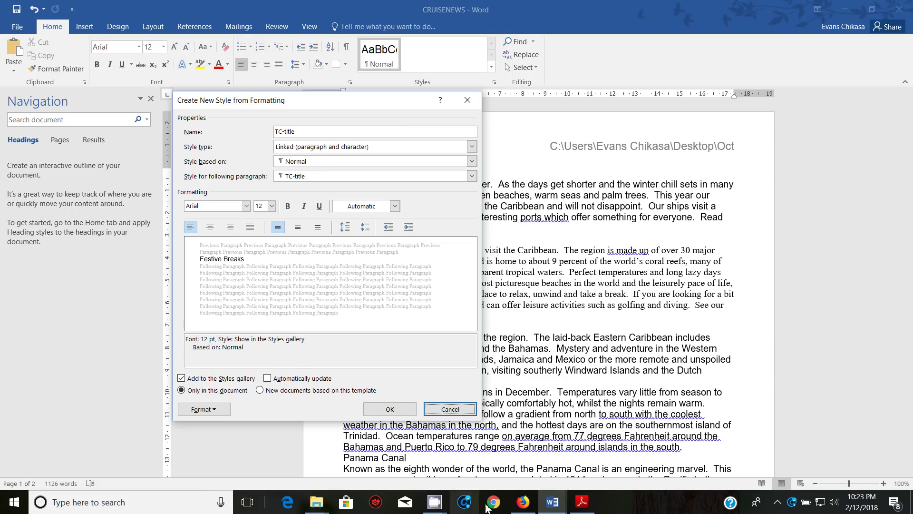
{"action": "mouse_move", "coordinate": [586, 490]}
{"action": "left_click", "coordinate": [585, 467]}
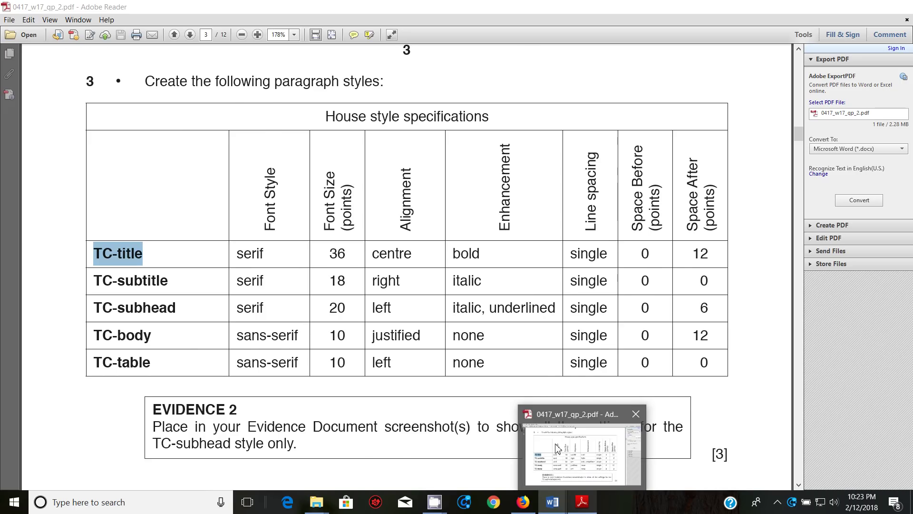
{"action": "left_click", "coordinate": [552, 501]}
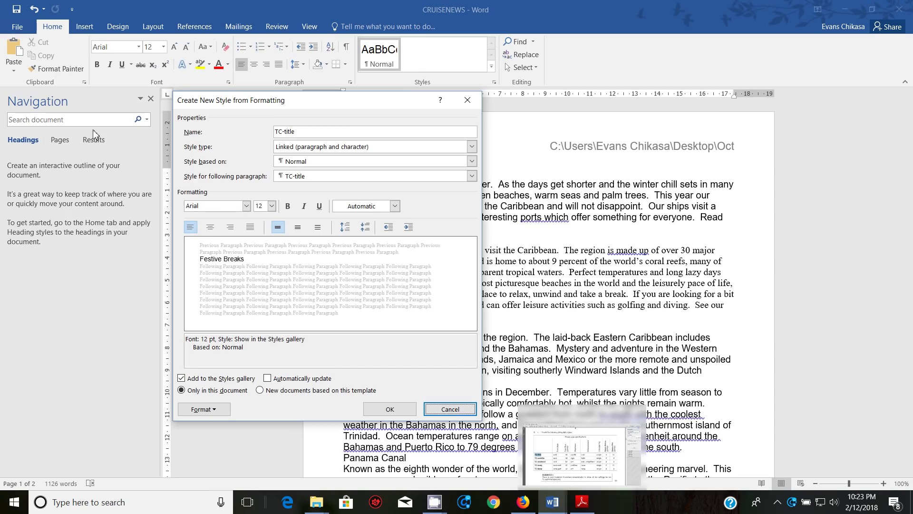
Make TC-title Times New Roman, 36 pt, bold and centred
{"action": "left_click", "coordinate": [287, 205]}
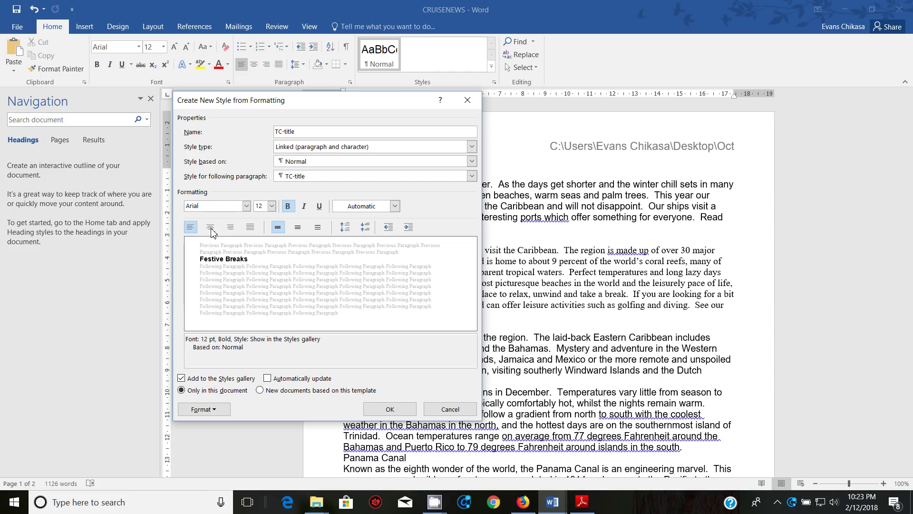
{"action": "left_click", "coordinate": [212, 227]}
{"action": "left_click", "coordinate": [272, 206]}
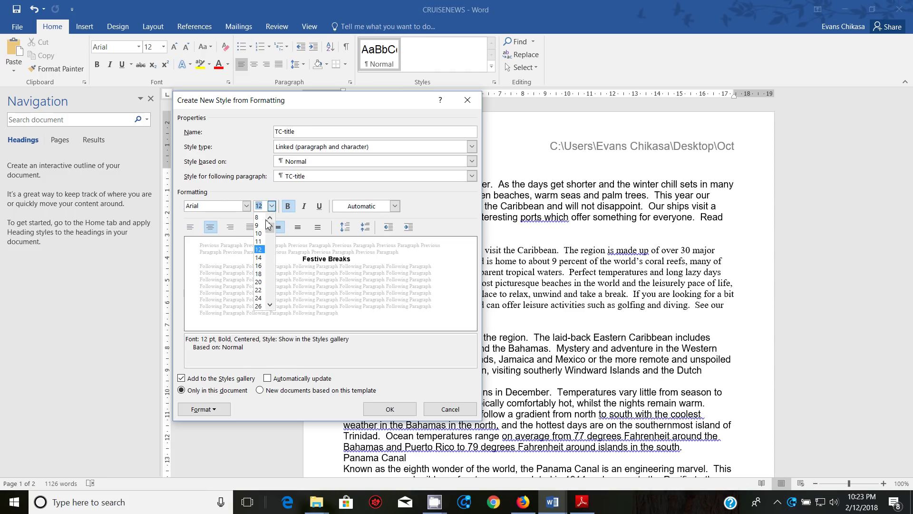
{"action": "scroll", "coordinate": [261, 295], "scroll_direction": "down", "scroll_amount": 1}
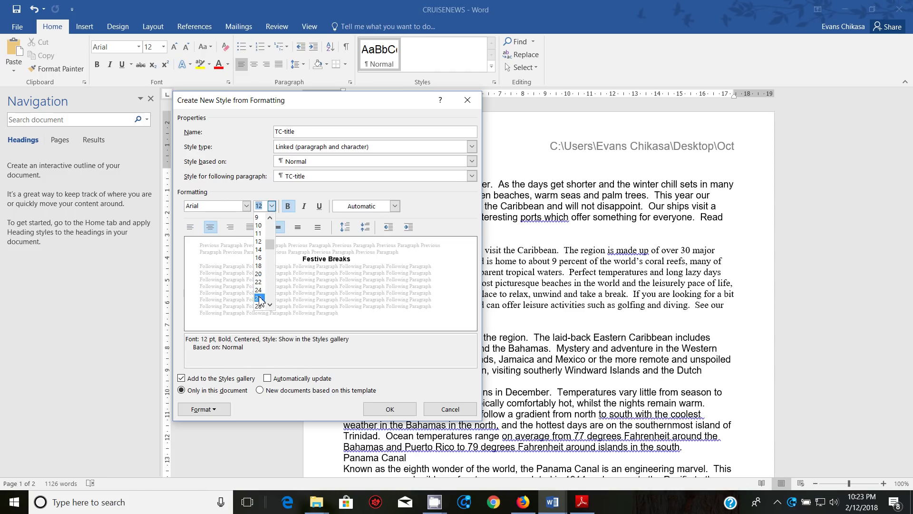
{"action": "scroll", "coordinate": [260, 298], "scroll_direction": "down", "scroll_amount": 2}
{"action": "left_click", "coordinate": [260, 298]}
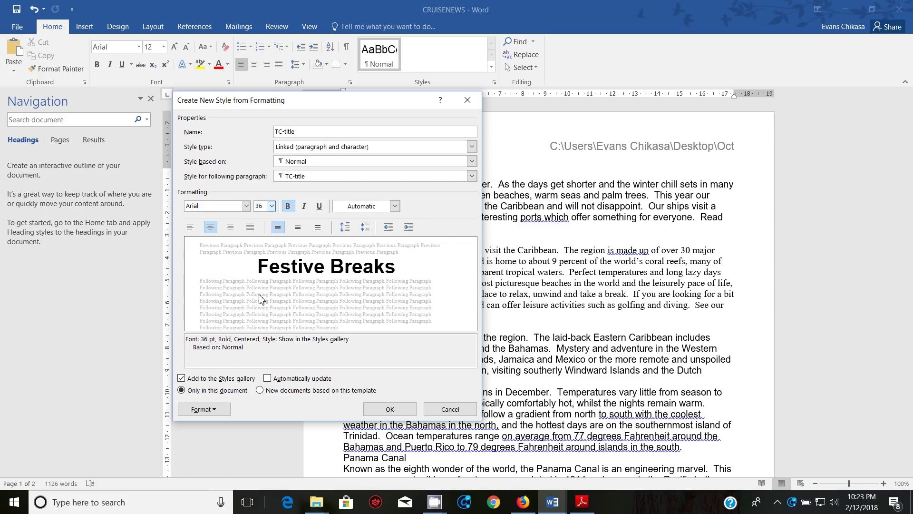
{"action": "double_click", "coordinate": [214, 205]}
{"action": "type", "text": "Times New Roman"}
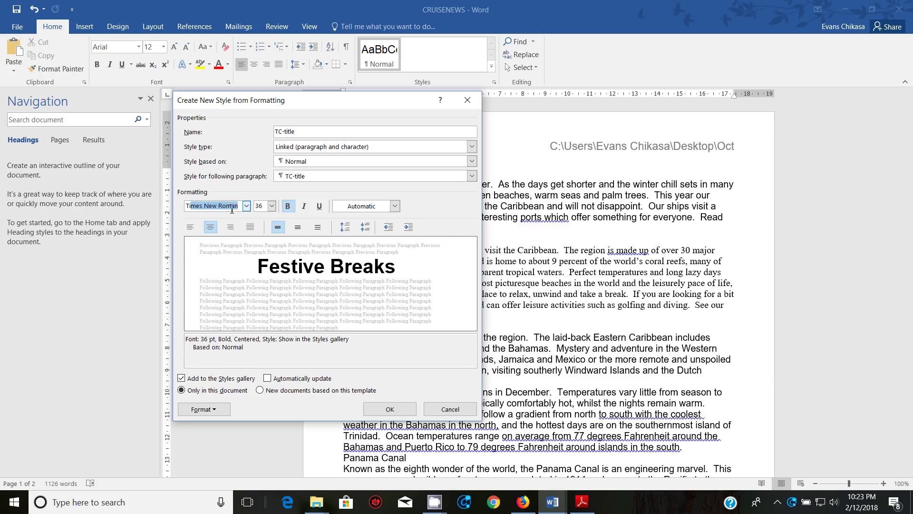
{"action": "key", "text": "Tab"}
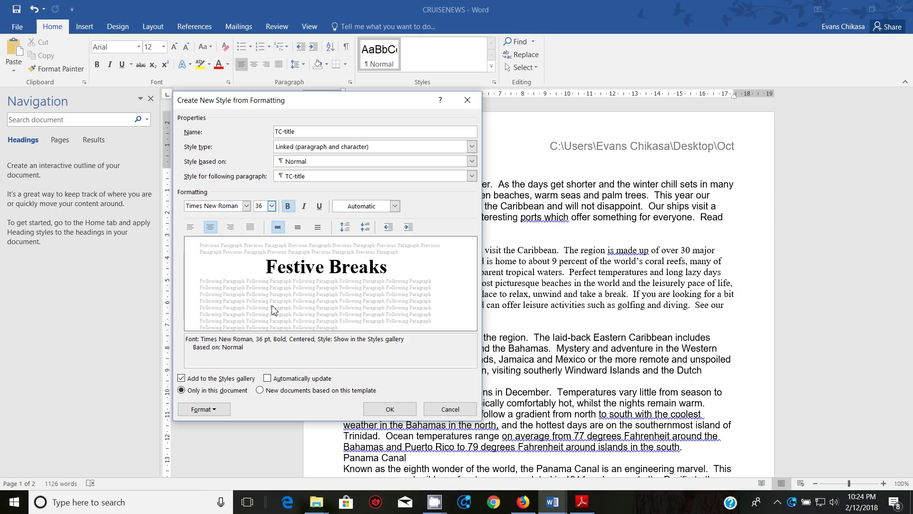
{"action": "left_click", "coordinate": [214, 410]}
{"action": "left_click", "coordinate": [222, 314]}
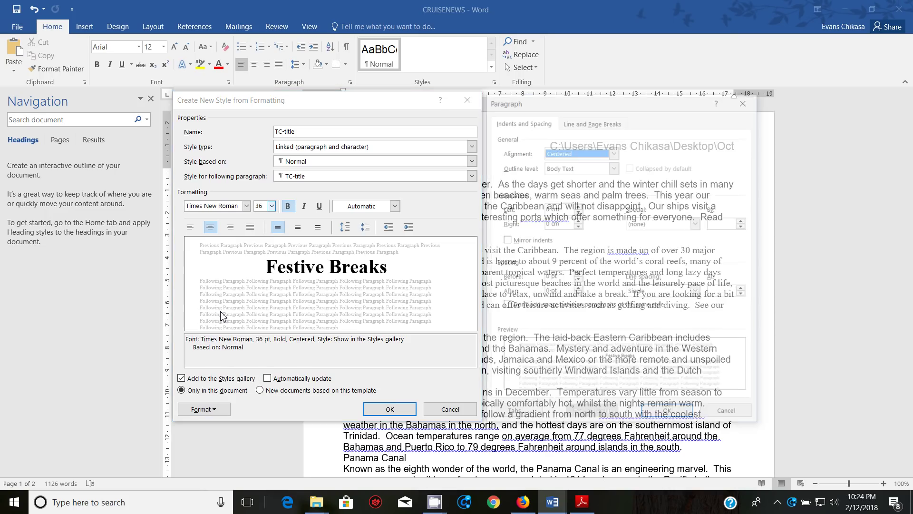
Give TC-title 12 pt space after and save the new style
{"action": "left_click", "coordinate": [578, 289]}
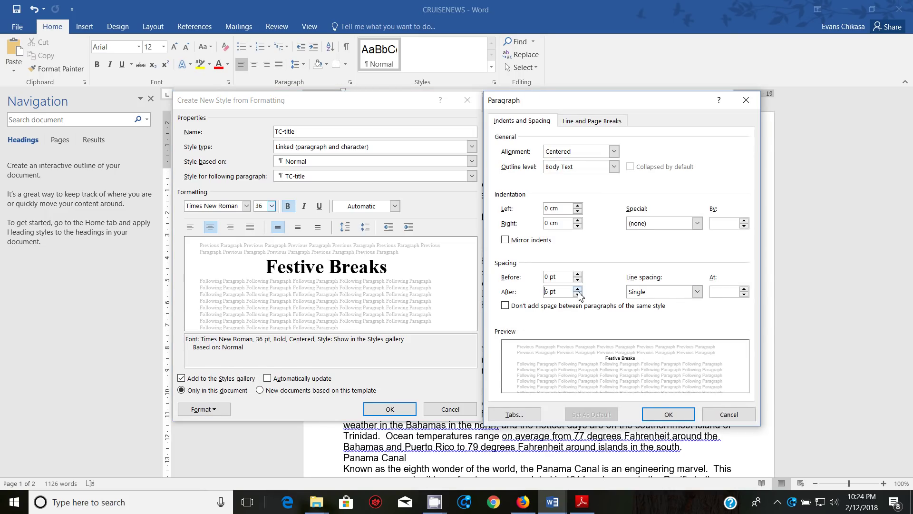
{"action": "left_click", "coordinate": [577, 290]}
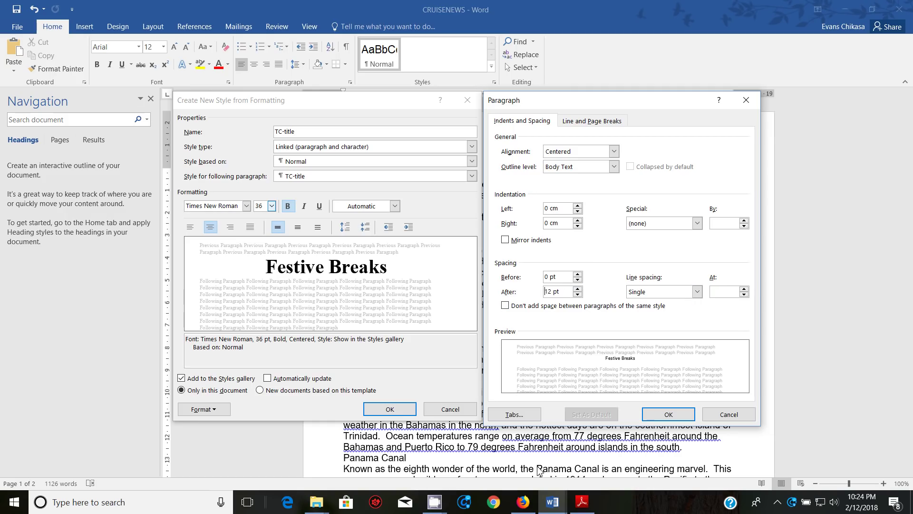
{"action": "mouse_move", "coordinate": [581, 502]}
{"action": "mouse_move", "coordinate": [583, 467]}
{"action": "left_click", "coordinate": [668, 415]}
{"action": "left_click", "coordinate": [390, 409]}
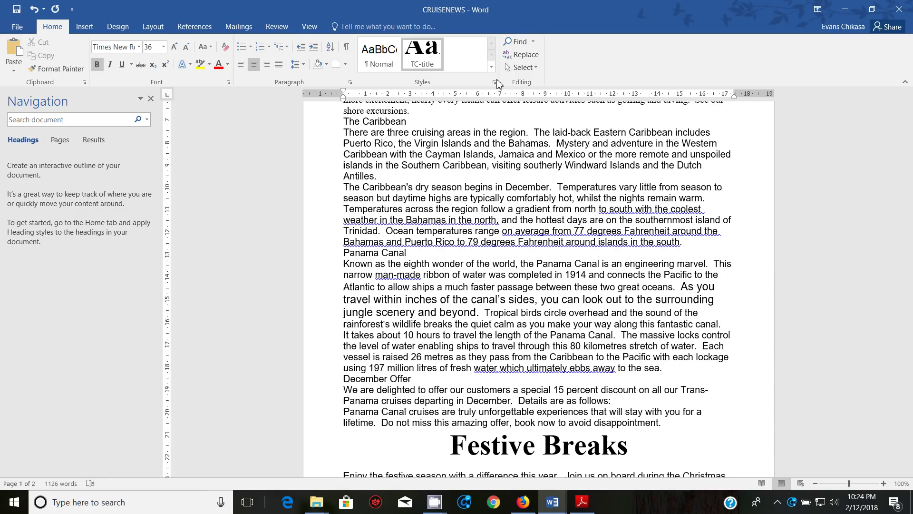
Start another new style, still named Style1, and bring up the exam PDF's style table
{"action": "left_click", "coordinate": [492, 66]}
{"action": "left_click", "coordinate": [412, 82]}
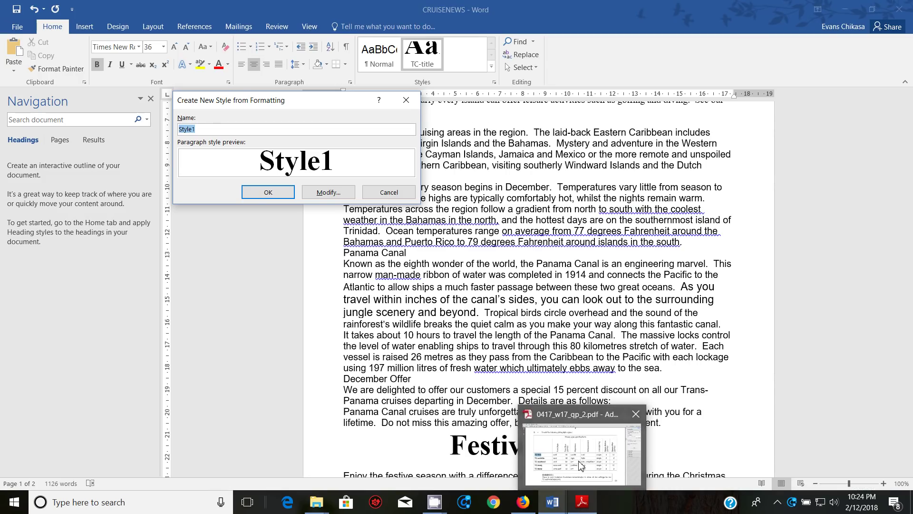
{"action": "left_click", "coordinate": [582, 503]}
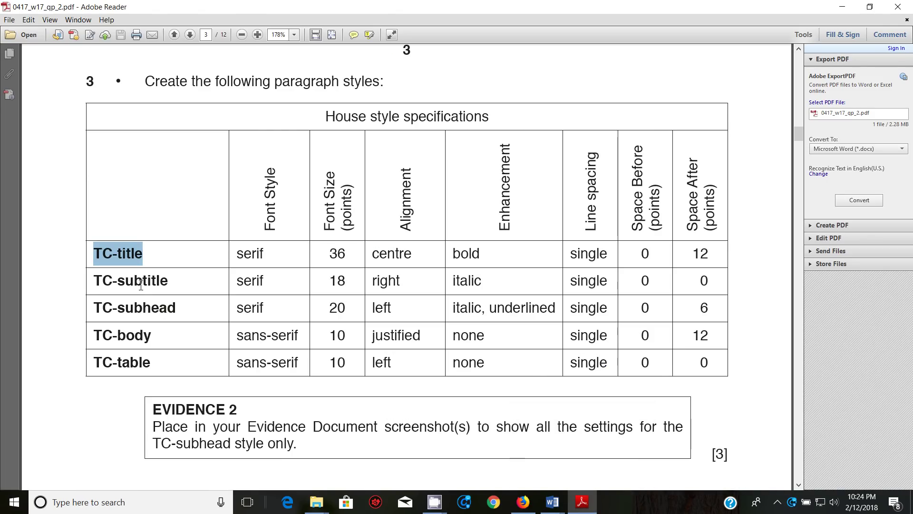
Copy the style name TC-subtitle from the PDF table and return to Word's new-style dialog
{"action": "left_click", "coordinate": [109, 283]}
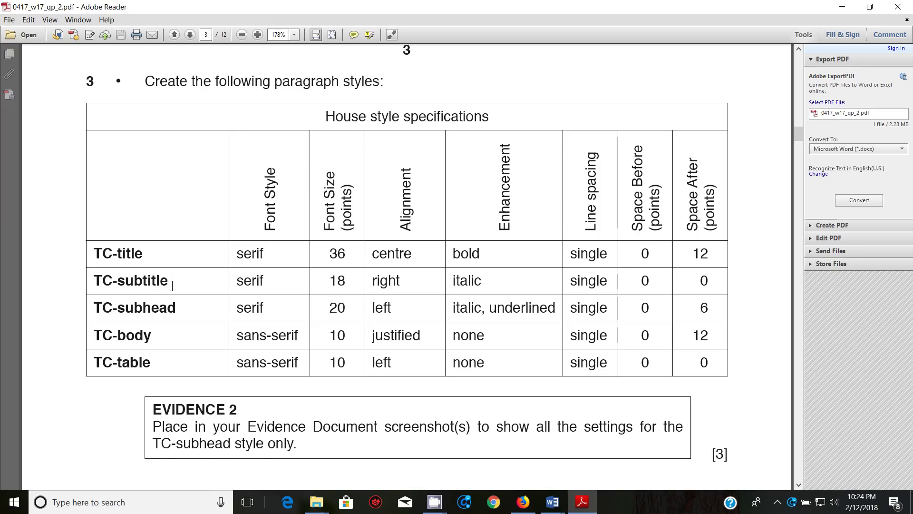
{"action": "left_click_drag", "start_coordinate": [171, 285], "coordinate": [91, 283]}
{"action": "key", "text": "shift+Right"}
{"action": "key", "text": "shift+End"}
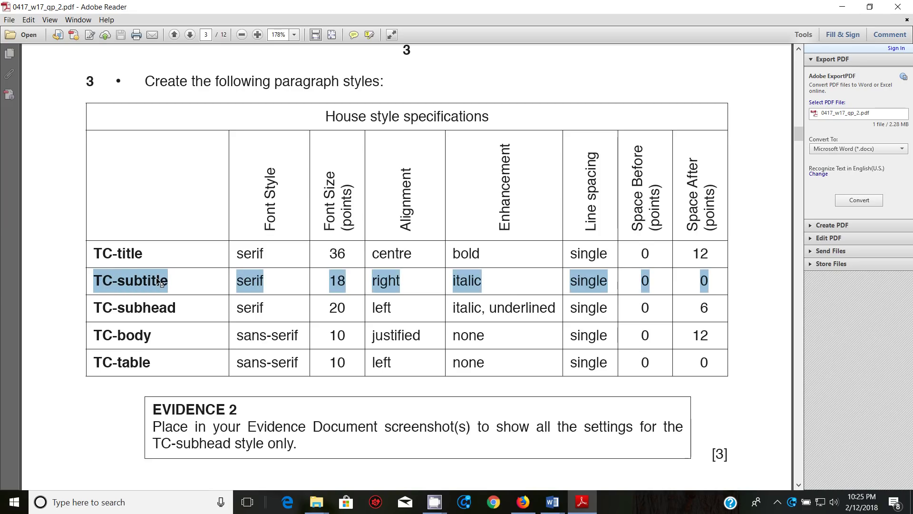
{"action": "left_click", "coordinate": [158, 282]}
{"action": "left_click_drag", "start_coordinate": [143, 282], "coordinate": [102, 284]}
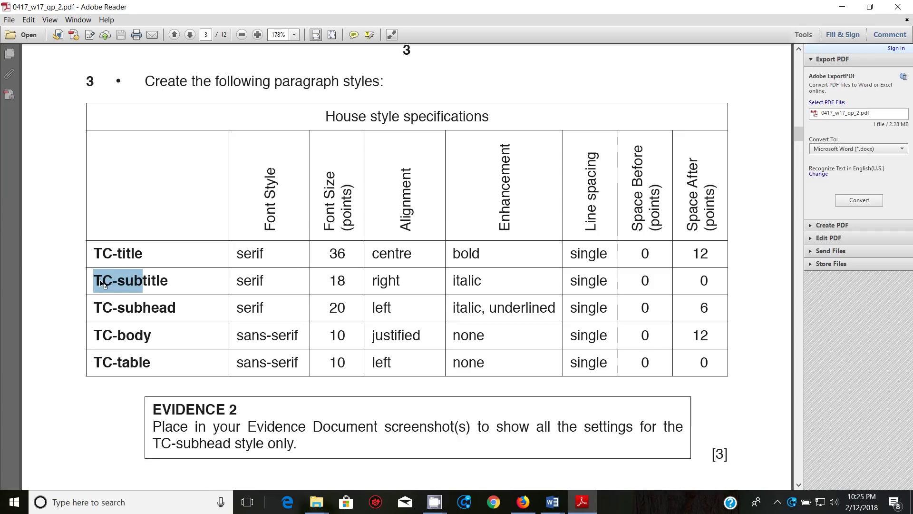
{"action": "left_click", "coordinate": [176, 281]}
{"action": "left_click_drag", "start_coordinate": [173, 281], "coordinate": [97, 281]}
{"action": "right_click", "coordinate": [133, 283]}
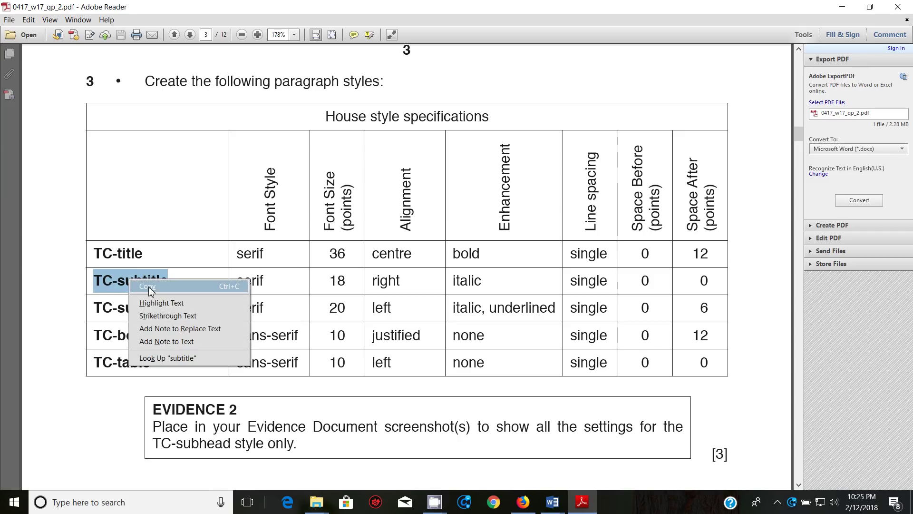
{"action": "left_click", "coordinate": [145, 287]}
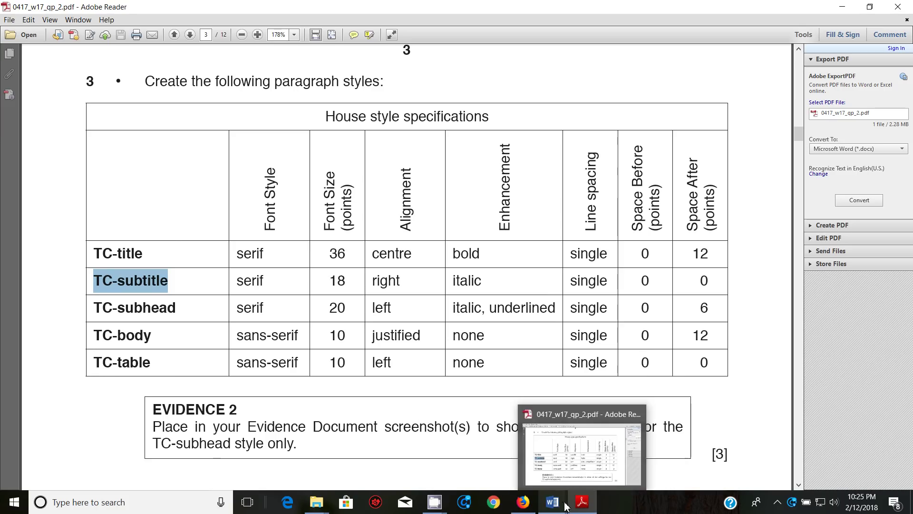
{"action": "mouse_move", "coordinate": [553, 504]}
{"action": "left_click", "coordinate": [596, 471]}
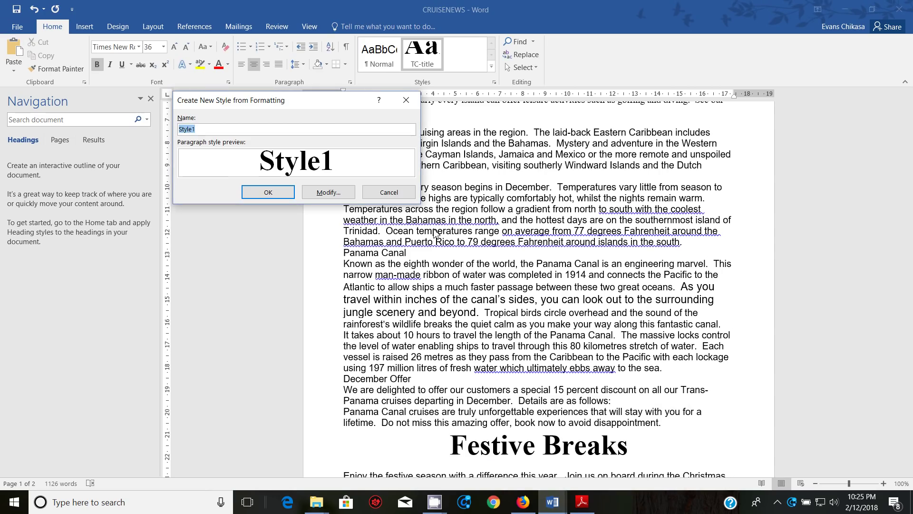
Name the new style TC-subtitle and base it on Normal, checking the exam paper's specifications
{"action": "left_click", "coordinate": [321, 193]}
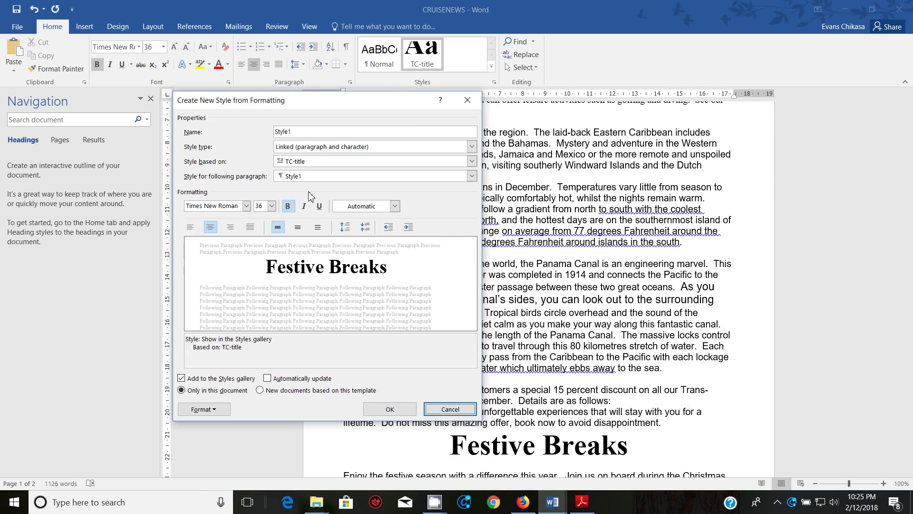
{"action": "double_click", "coordinate": [284, 132]}
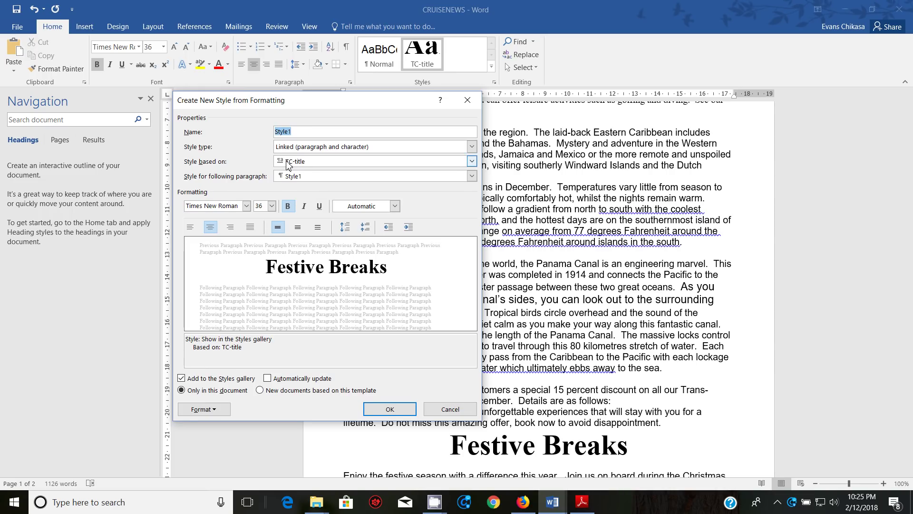
{"action": "type", "text": "TC-subtitle"}
{"action": "left_click", "coordinate": [312, 163]}
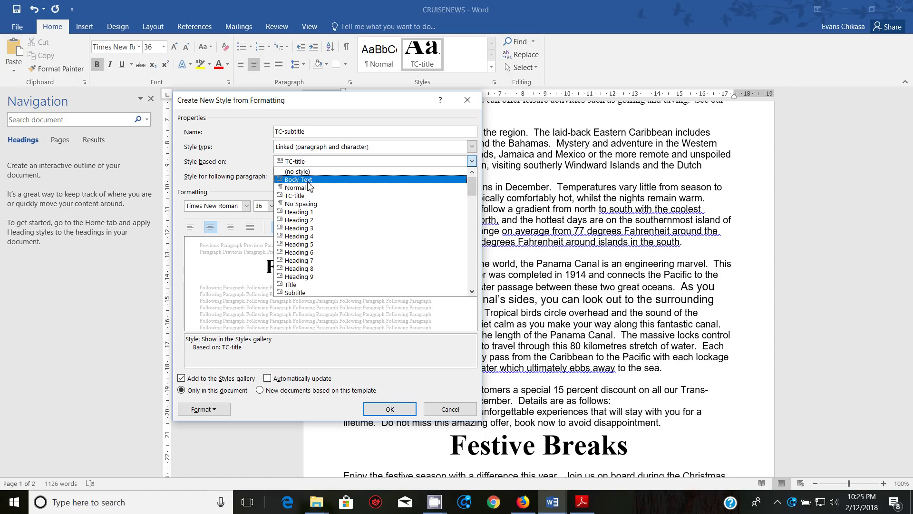
{"action": "left_click", "coordinate": [310, 188]}
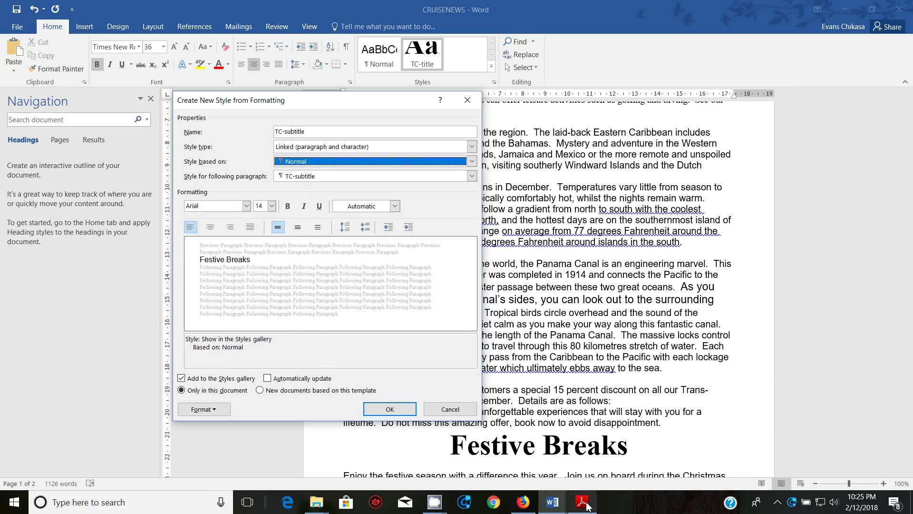
{"action": "mouse_move", "coordinate": [581, 504]}
{"action": "left_click", "coordinate": [591, 471]}
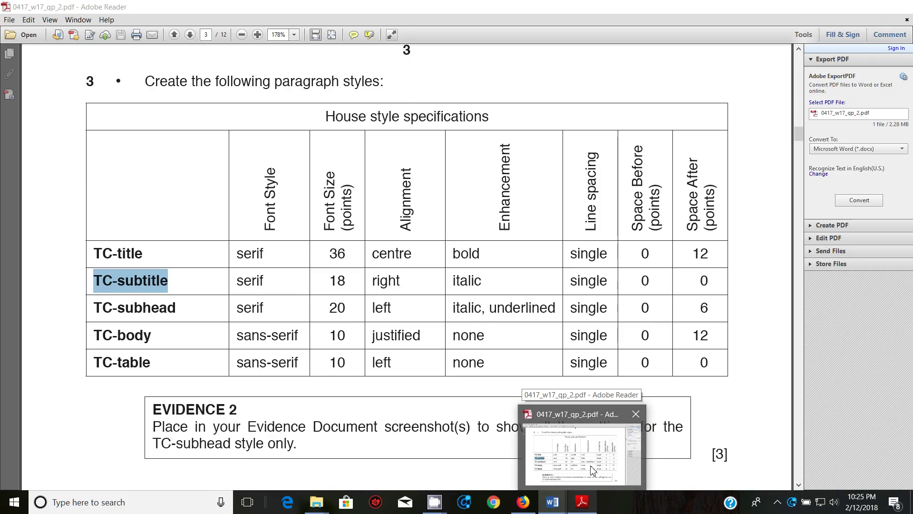
{"action": "left_click", "coordinate": [592, 471]}
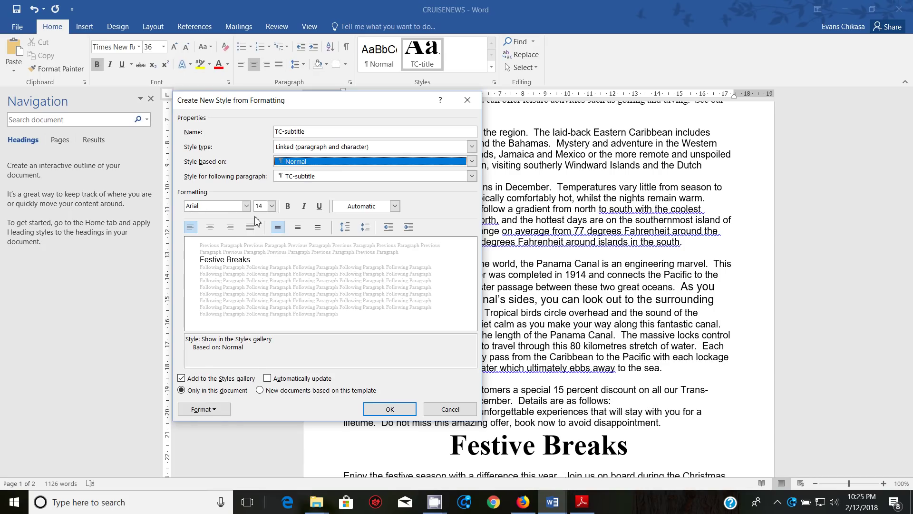
Give TC-subtitle Times New Roman 18 pt, italic, right alignment and 0 pt spacing, then save it
{"action": "left_click", "coordinate": [272, 205]}
{"action": "left_click", "coordinate": [261, 273]}
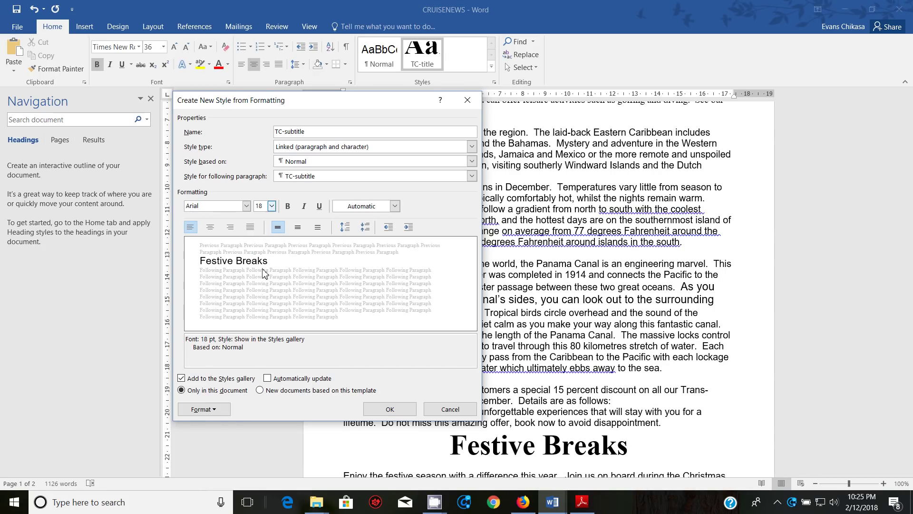
{"action": "left_click", "coordinate": [304, 208]}
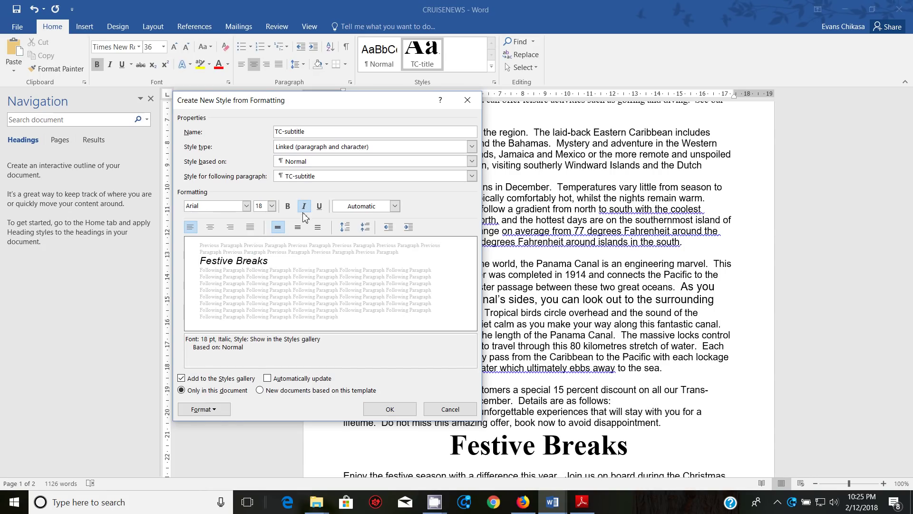
{"action": "left_click", "coordinate": [231, 228]}
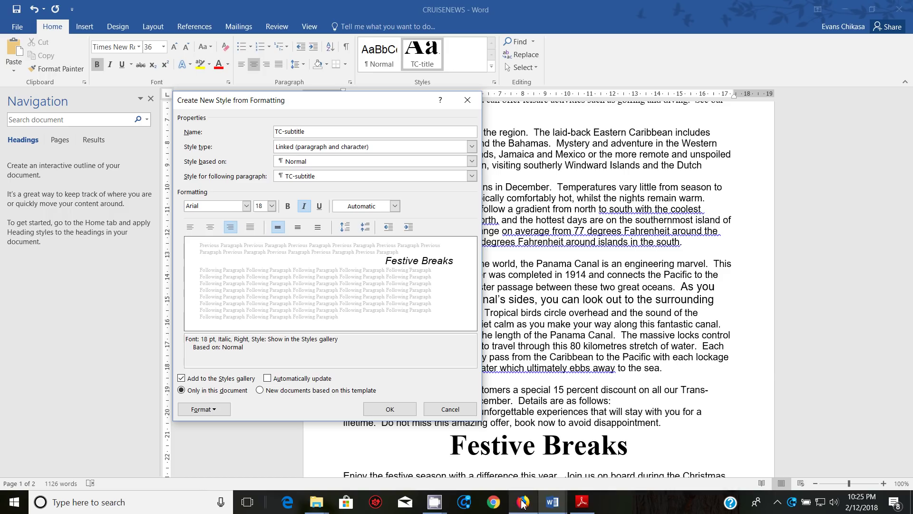
{"action": "mouse_move", "coordinate": [582, 503]}
{"action": "mouse_move", "coordinate": [595, 475]}
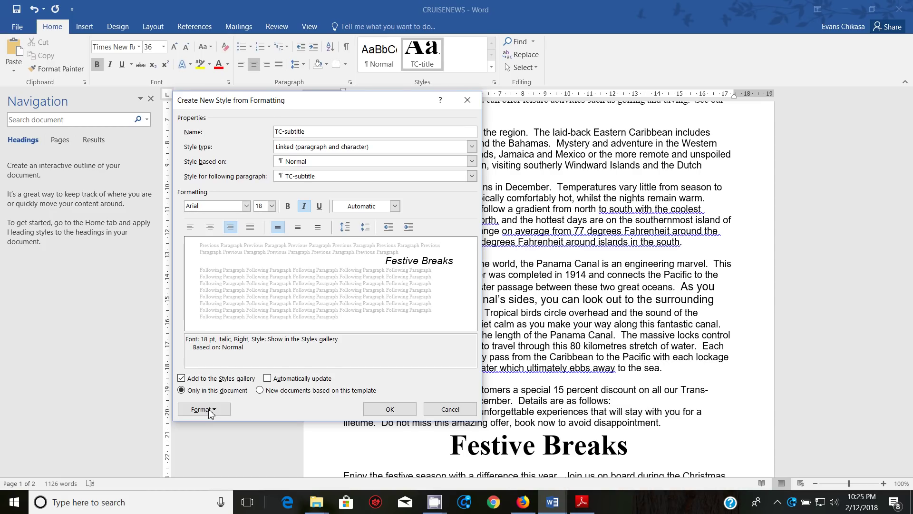
{"action": "left_click", "coordinate": [211, 413]}
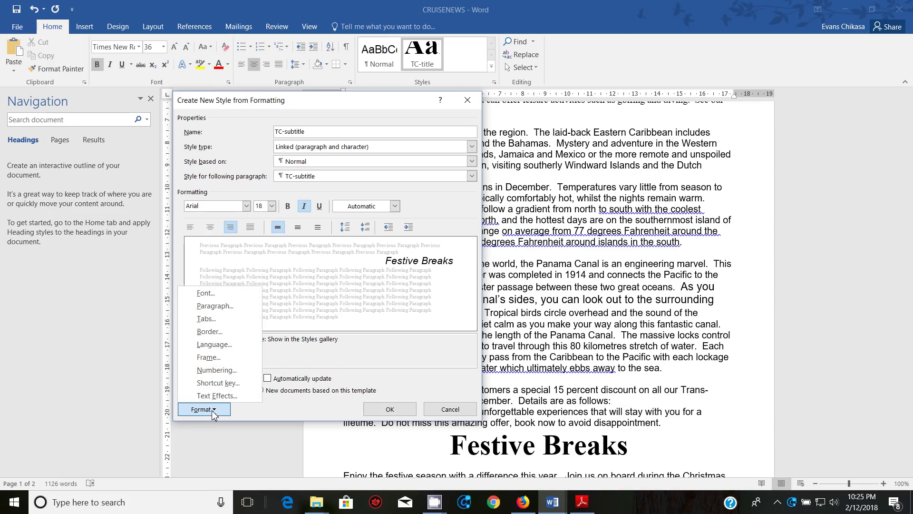
{"action": "left_click", "coordinate": [216, 306]}
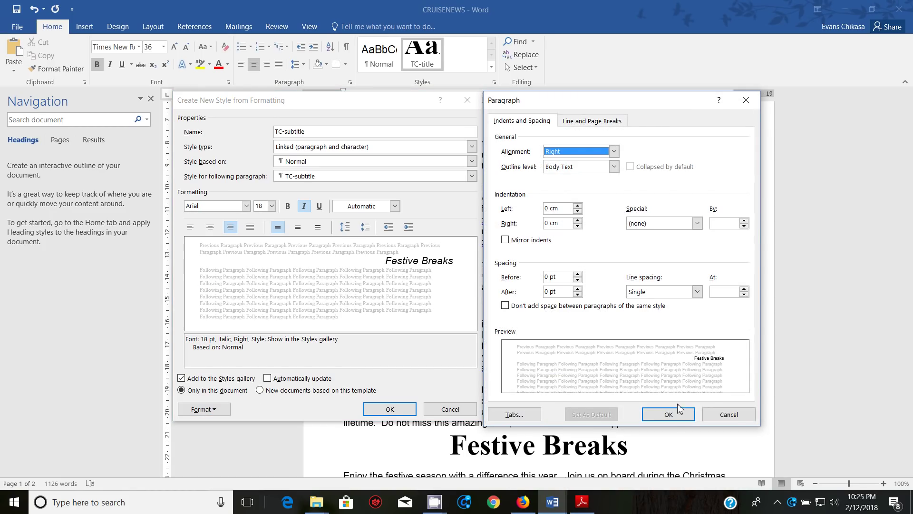
{"action": "left_click", "coordinate": [668, 414]}
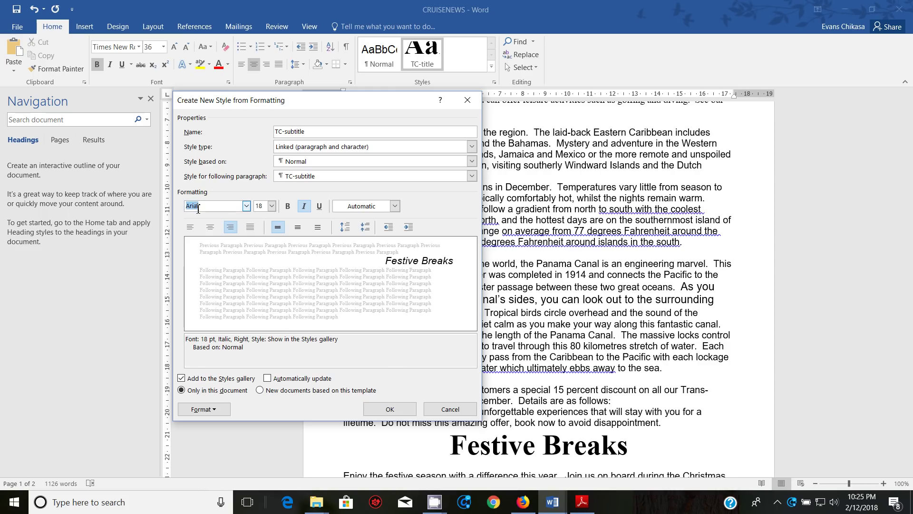
{"action": "type", "text": "Times New Roman"}
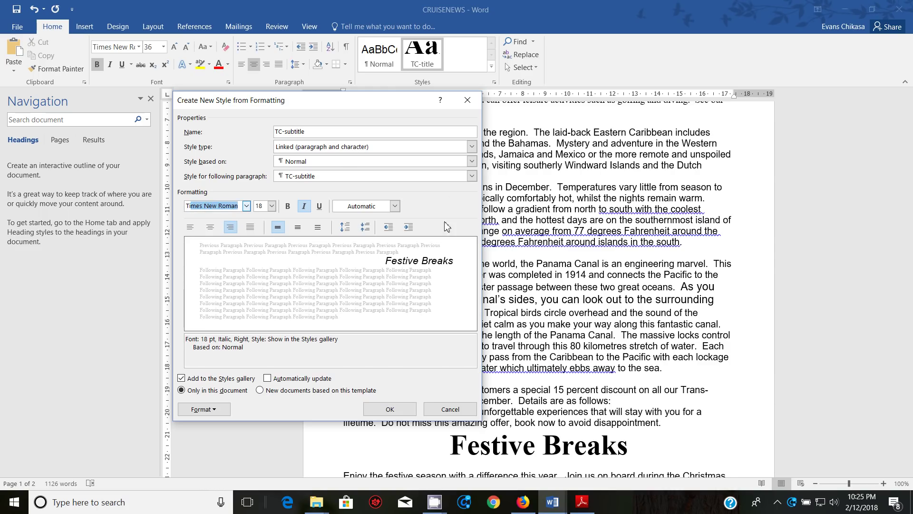
{"action": "left_click", "coordinate": [390, 409]}
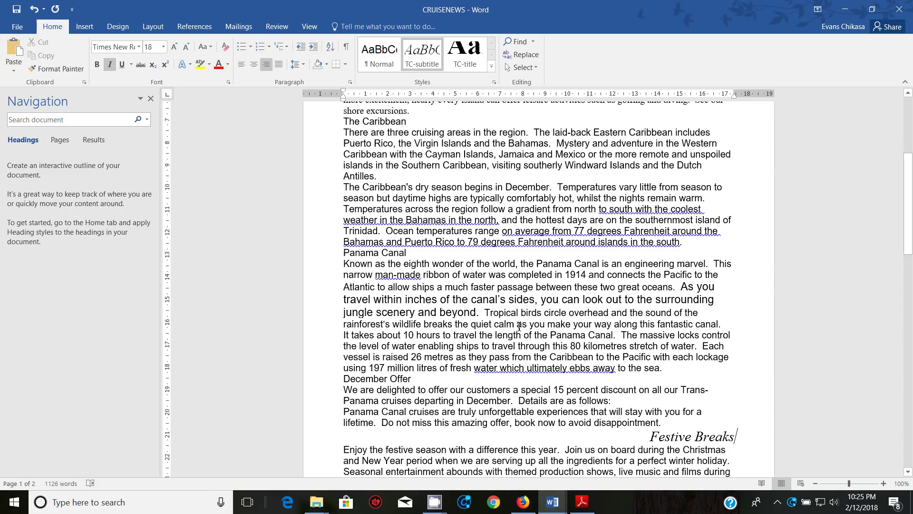
Start another new style named TC-subhead, copying the name from the exam paper
{"action": "left_click", "coordinate": [491, 66]}
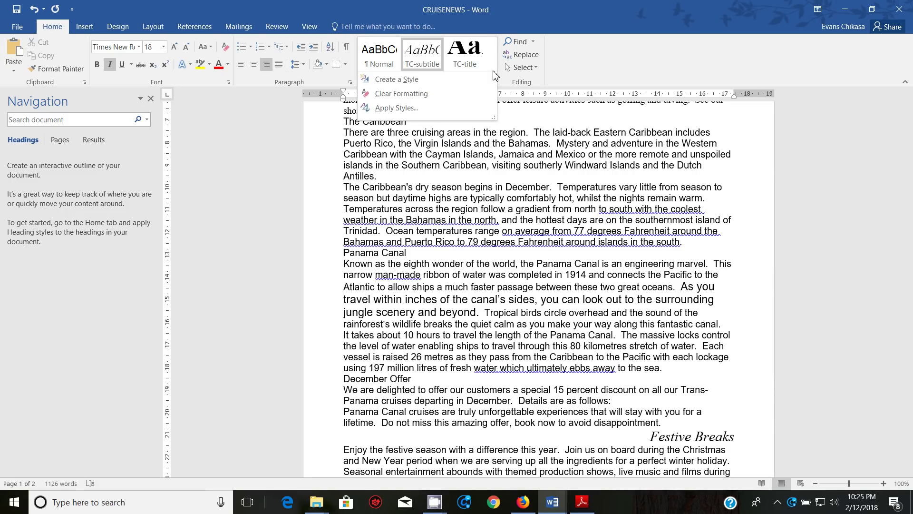
{"action": "left_click", "coordinate": [402, 79]}
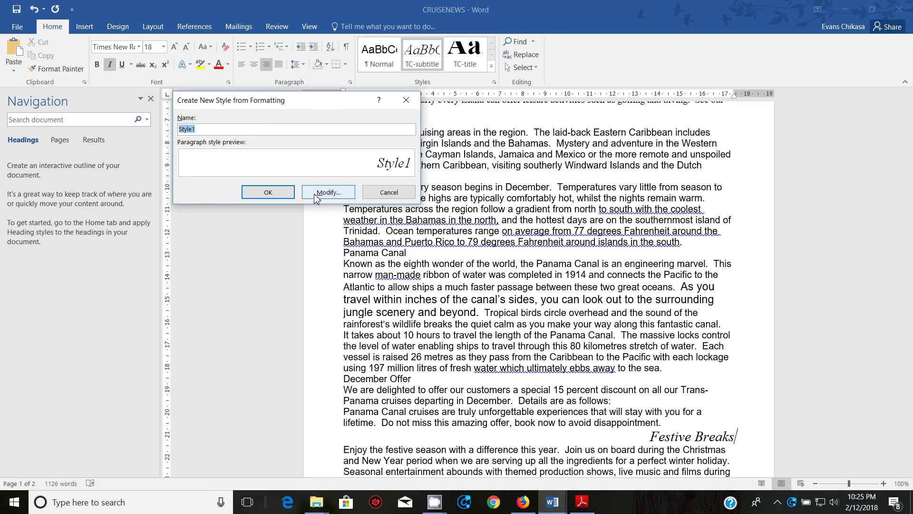
{"action": "left_click", "coordinate": [328, 193]}
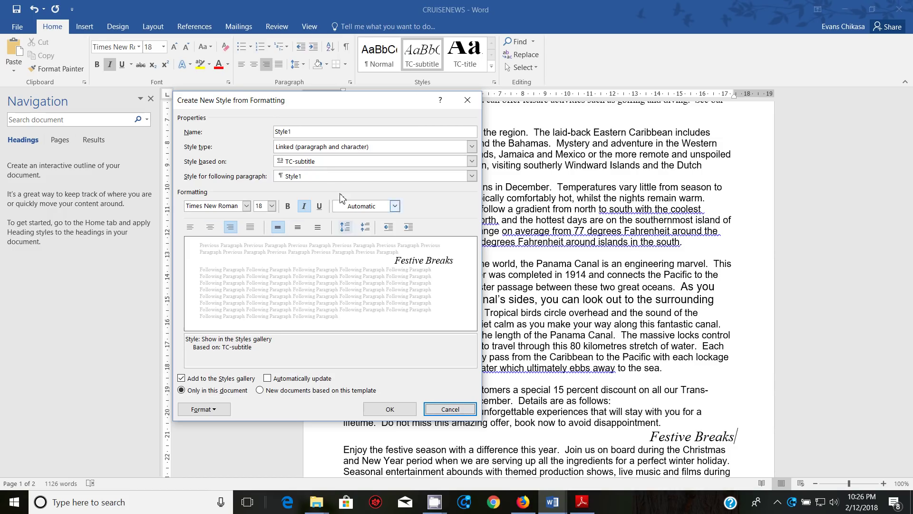
{"action": "double_click", "coordinate": [302, 132]}
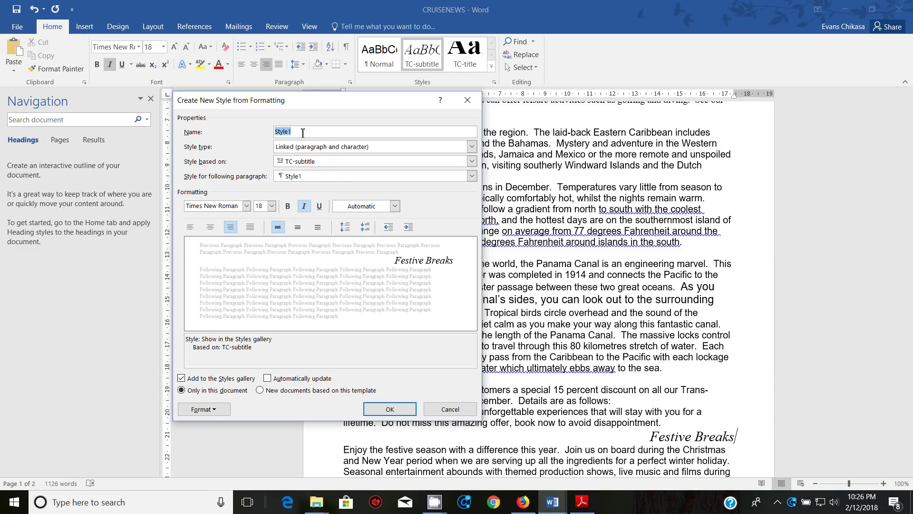
{"action": "mouse_move", "coordinate": [581, 501]}
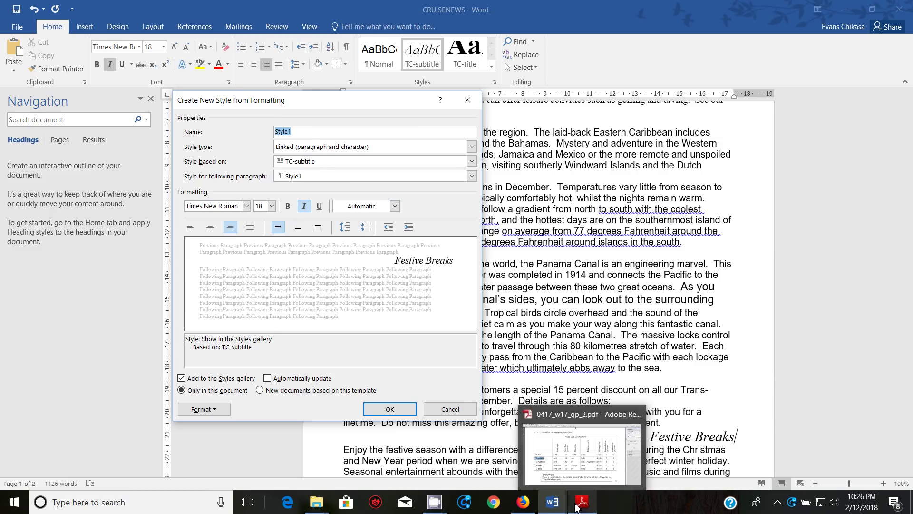
{"action": "left_click", "coordinate": [584, 463]}
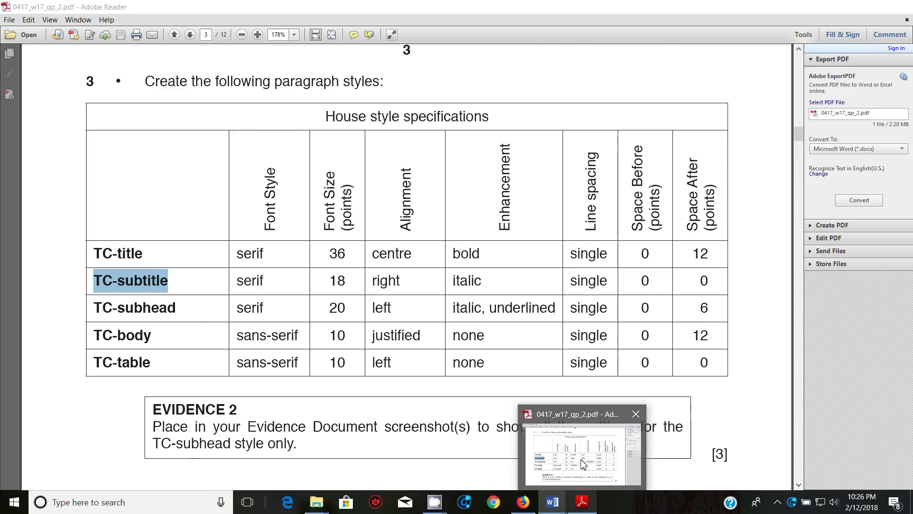
{"action": "double_click", "coordinate": [170, 307]}
{"action": "left_click_drag", "start_coordinate": [99, 310], "coordinate": [179, 307]}
{"action": "key", "text": "ctrl+c"}
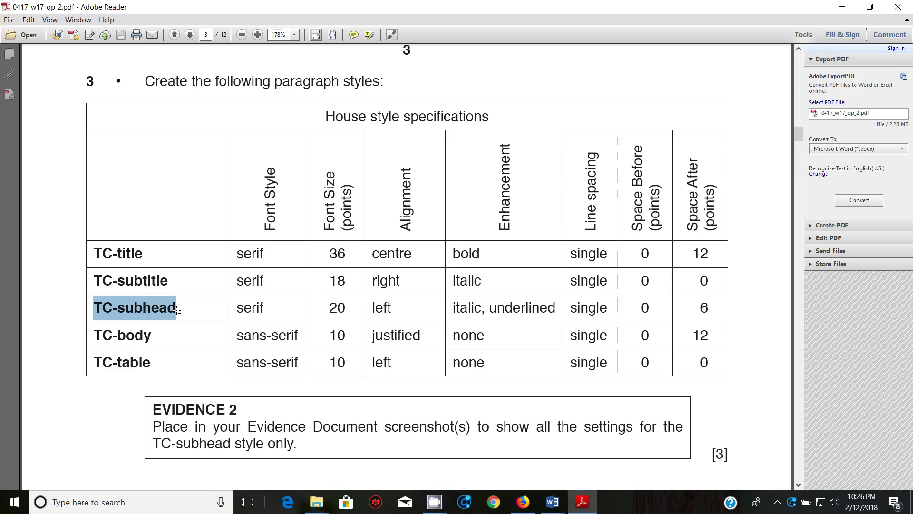
{"action": "mouse_move", "coordinate": [578, 508]}
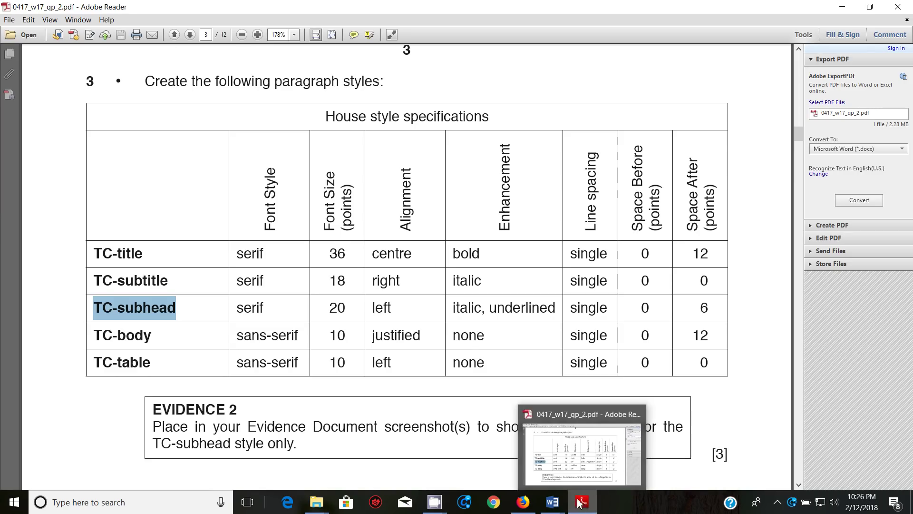
{"action": "mouse_move", "coordinate": [552, 503]}
{"action": "left_click", "coordinate": [604, 460]}
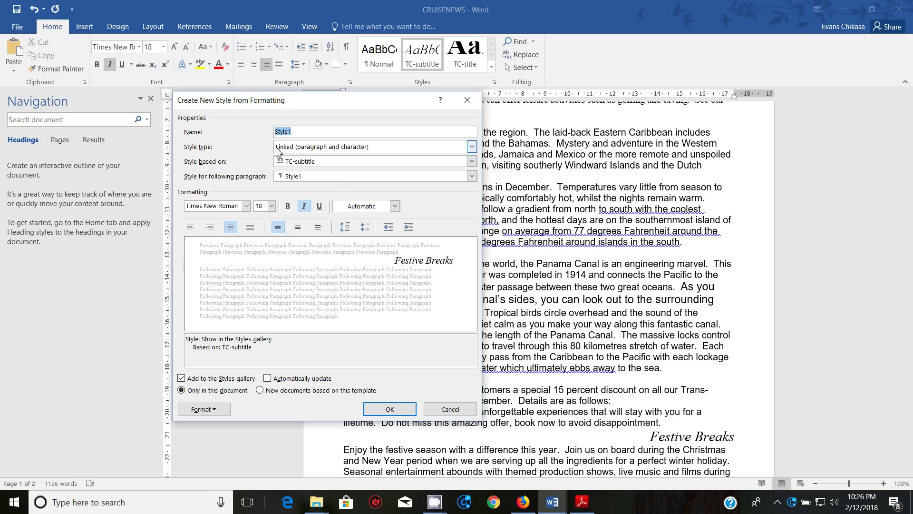
{"action": "key", "text": "ctrl+v"}
Base TC-subhead on Normal with Times New Roman 20 pt, italic and underlined
{"action": "left_click", "coordinate": [304, 162]}
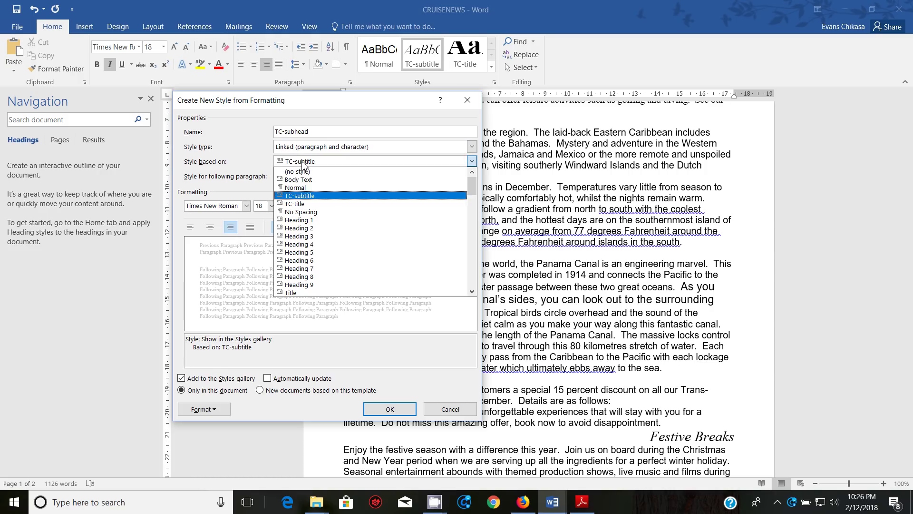
{"action": "left_click", "coordinate": [296, 188]}
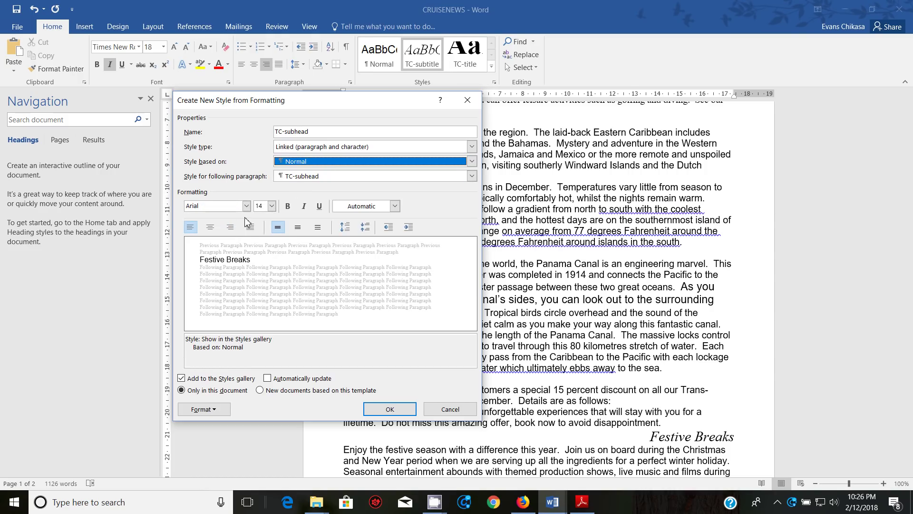
{"action": "left_click", "coordinate": [218, 206]}
{"action": "type", "text": "Times New Roman"}
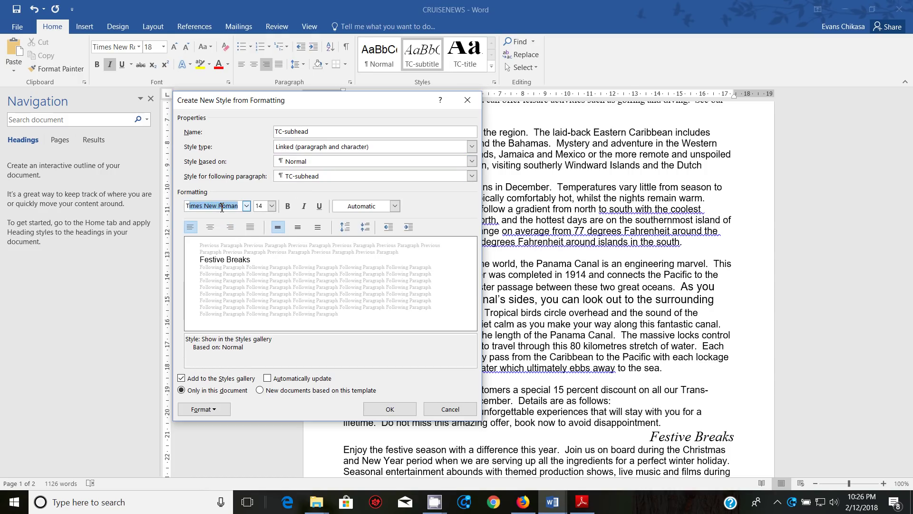
{"action": "mouse_move", "coordinate": [582, 502]}
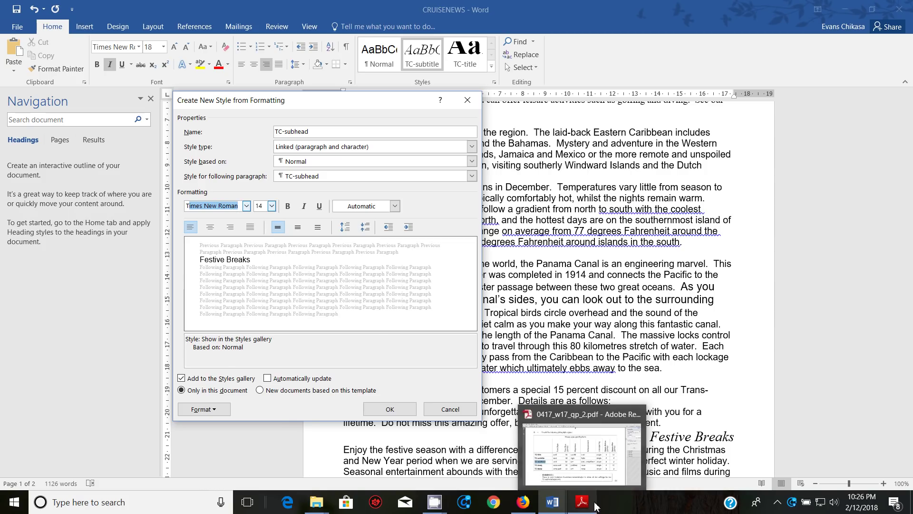
{"action": "left_click", "coordinate": [601, 466]}
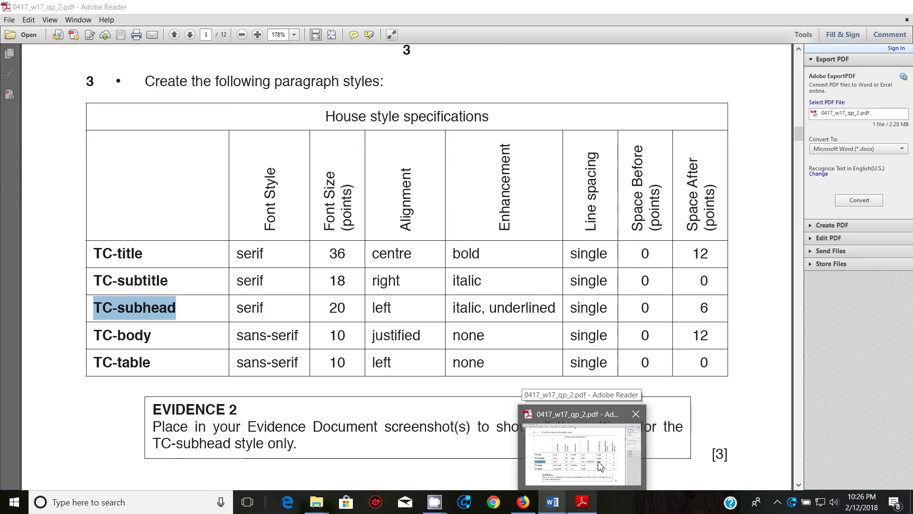
{"action": "key", "text": "alt+Tab"}
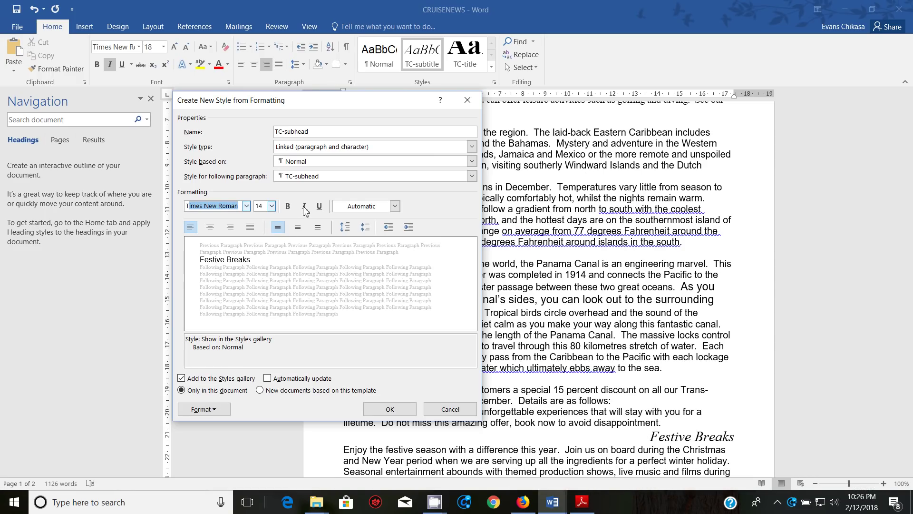
{"action": "left_click", "coordinate": [303, 206]}
{"action": "left_click", "coordinate": [319, 206]}
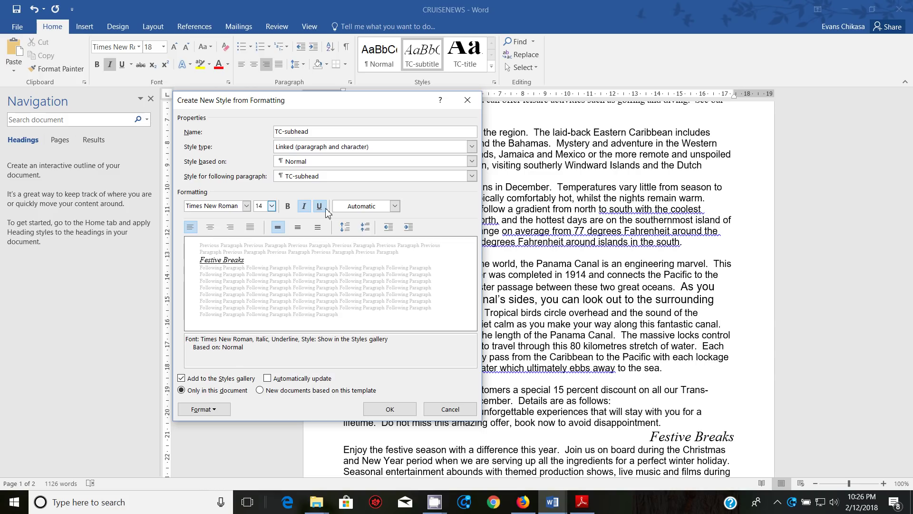
{"action": "left_click", "coordinate": [272, 207]}
{"action": "left_click", "coordinate": [260, 282]}
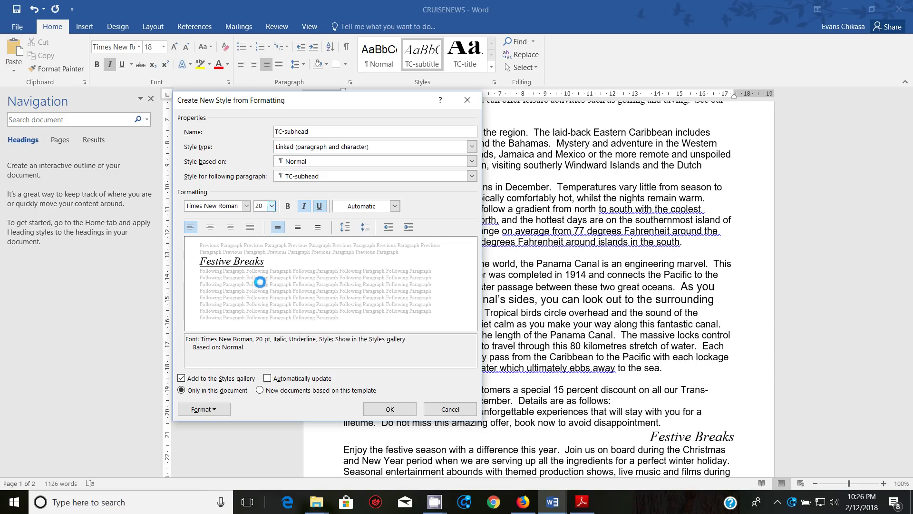
{"action": "left_click", "coordinate": [222, 408]}
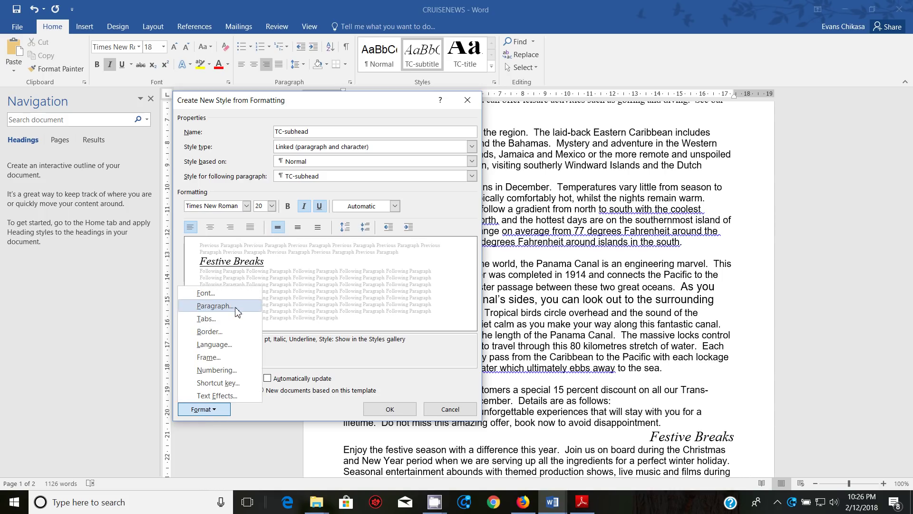
Add 6 pt space after to TC-subhead's paragraph settings and save the style
{"action": "left_click", "coordinate": [237, 311]}
{"action": "mouse_move", "coordinate": [582, 502]}
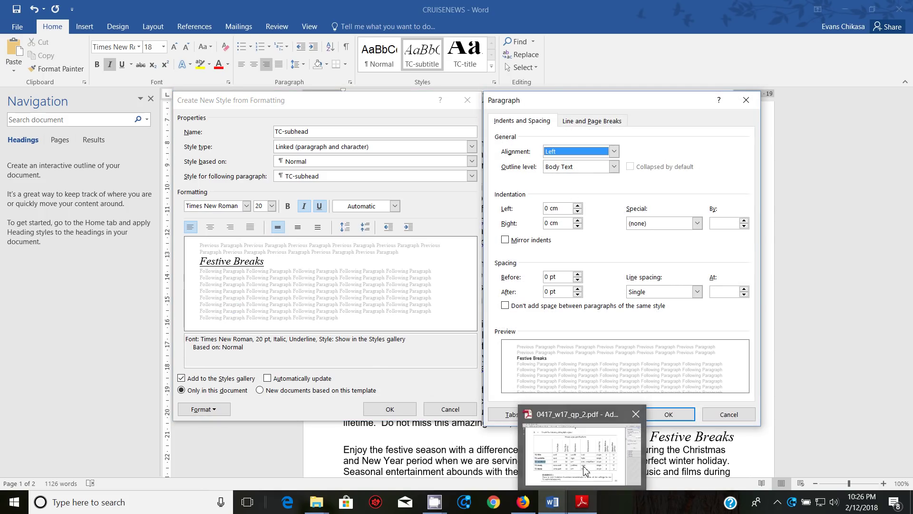
{"action": "mouse_move", "coordinate": [585, 471]}
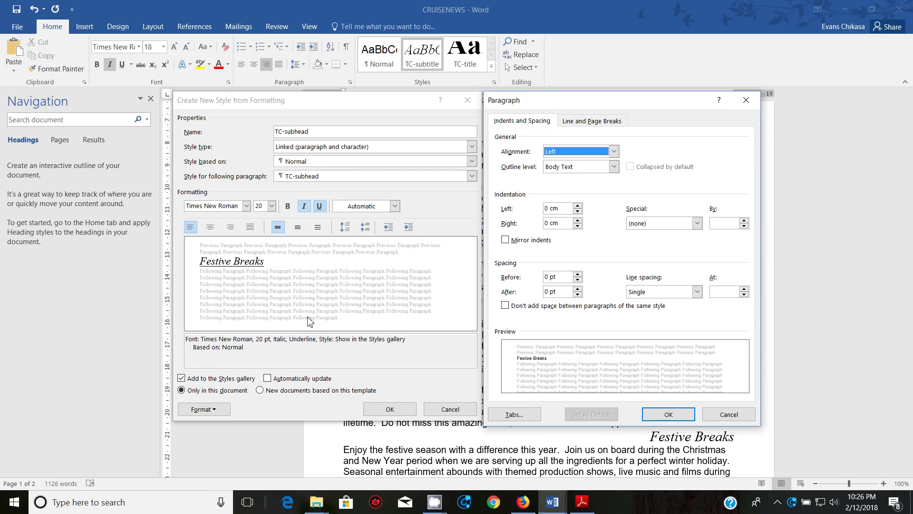
{"action": "left_click", "coordinate": [577, 289]}
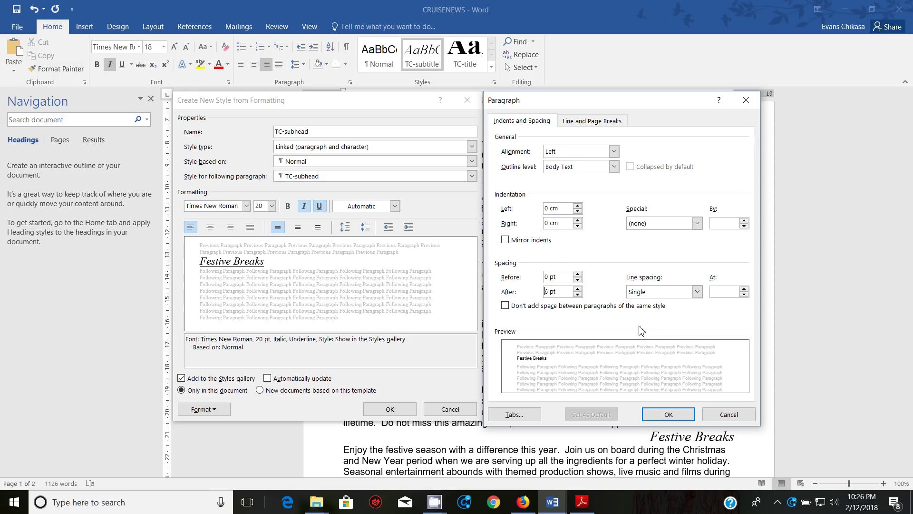
{"action": "left_click", "coordinate": [644, 418]}
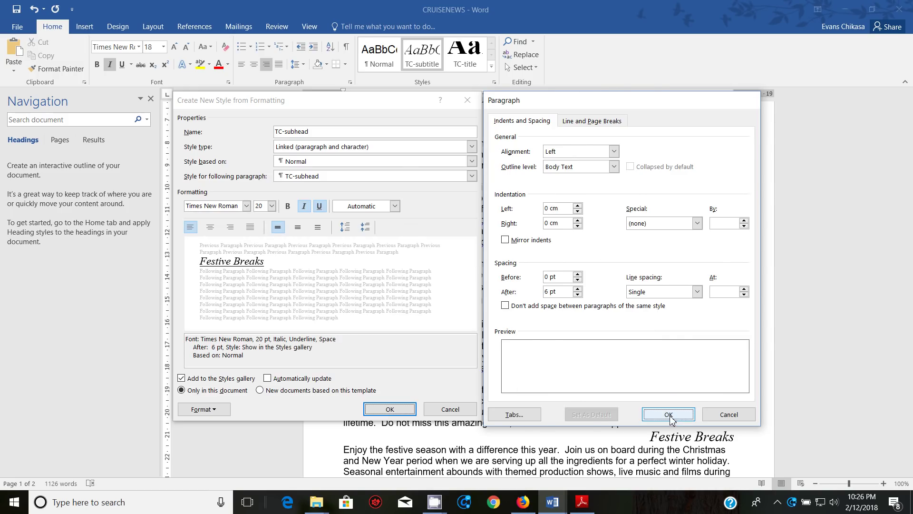
{"action": "left_click", "coordinate": [390, 409]}
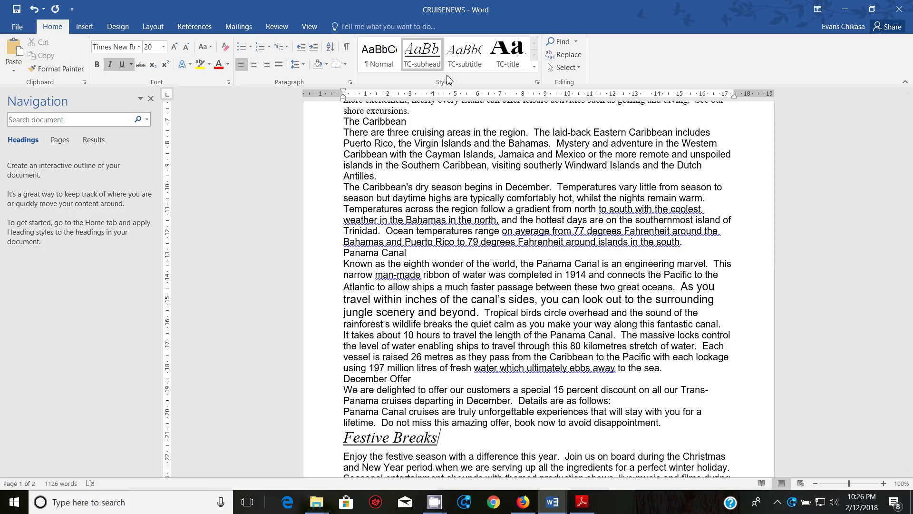
{"action": "left_click", "coordinate": [534, 66]}
Start a new style named TC-body, copying the name from the specification table
{"action": "left_click", "coordinate": [420, 80]}
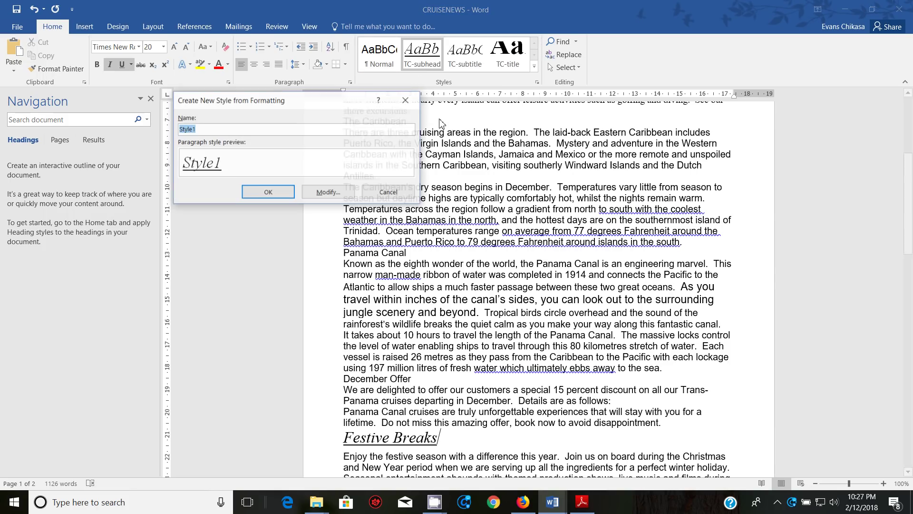
{"action": "left_click", "coordinate": [568, 478]}
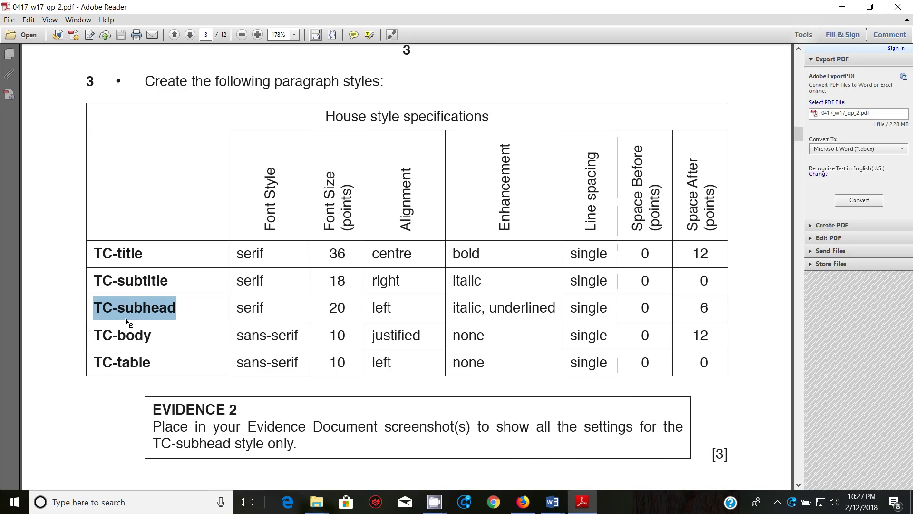
{"action": "double_click", "coordinate": [146, 335]}
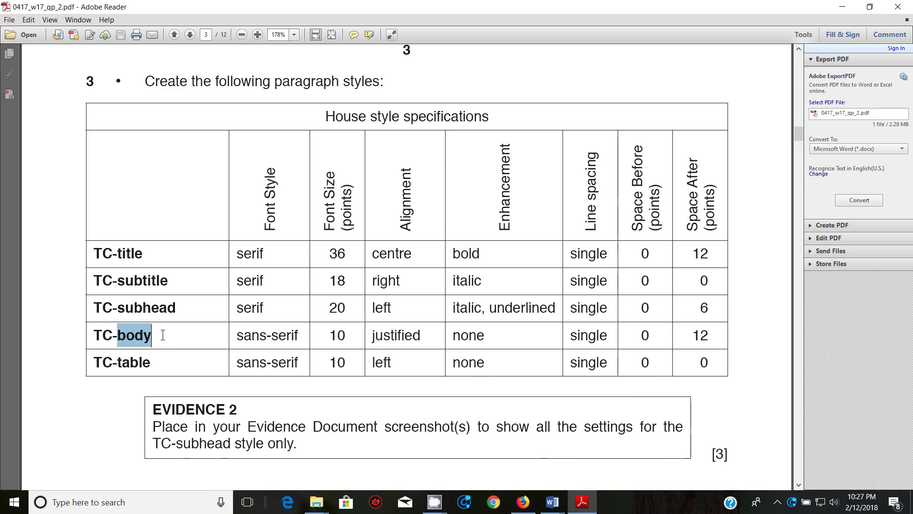
{"action": "left_click", "coordinate": [162, 334]}
{"action": "left_click_drag", "start_coordinate": [147, 335], "coordinate": [94, 335]}
{"action": "key", "text": "ctrl+c"}
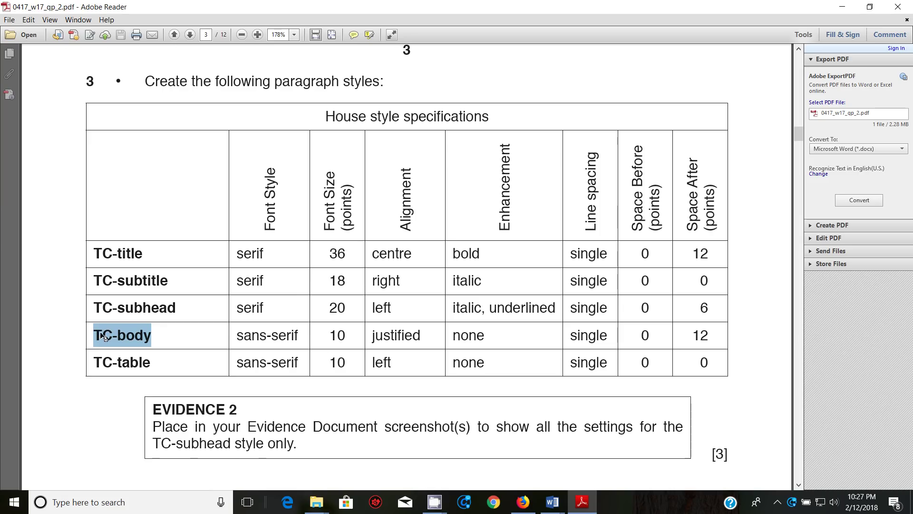
{"action": "mouse_move", "coordinate": [553, 502]}
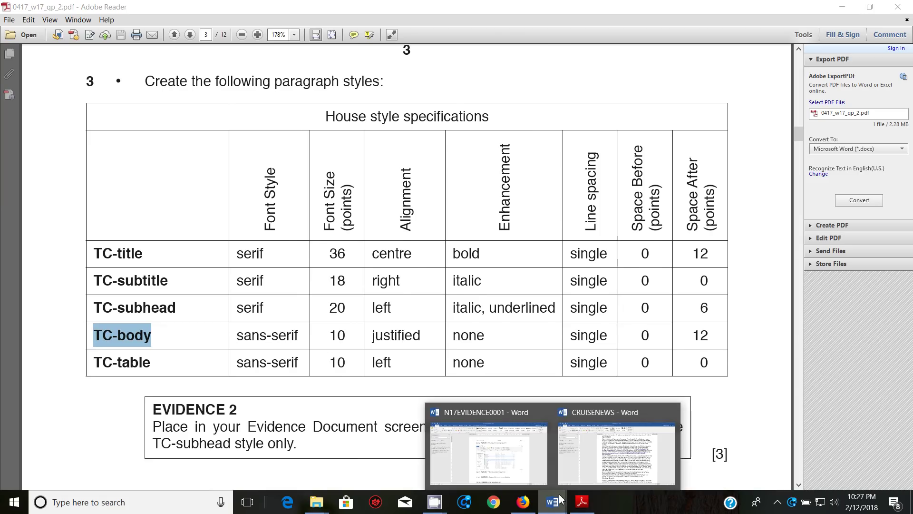
{"action": "left_click", "coordinate": [620, 468]}
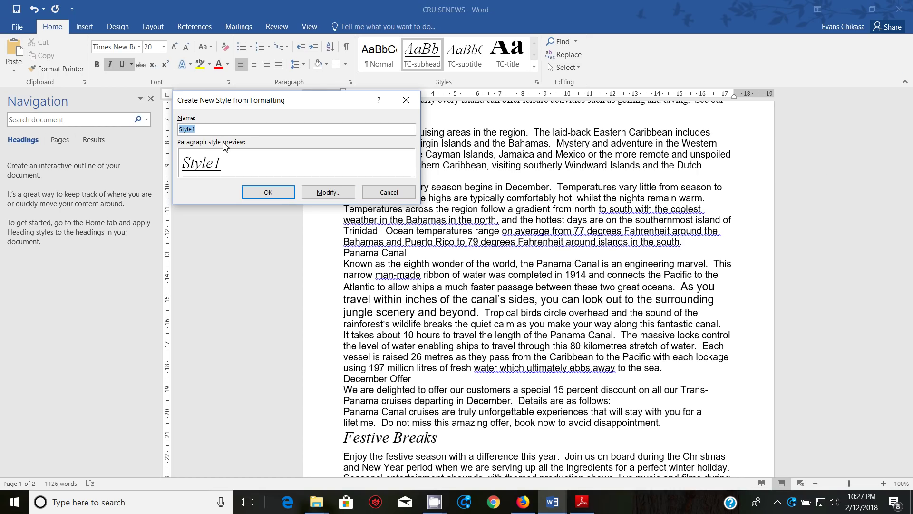
{"action": "key", "text": "ctrl+v"}
Base TC-body on Normal with Arial 10 pt justified text
{"action": "left_click", "coordinate": [319, 190]}
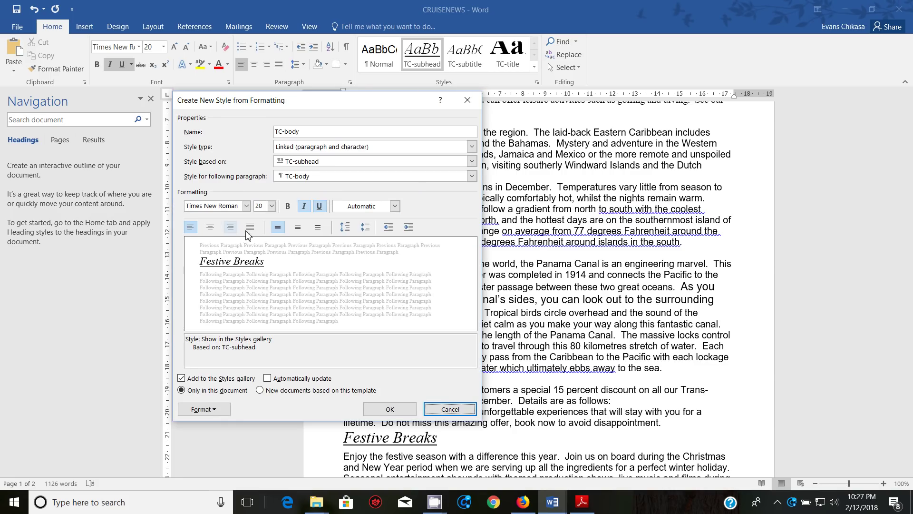
{"action": "left_click", "coordinate": [310, 162]}
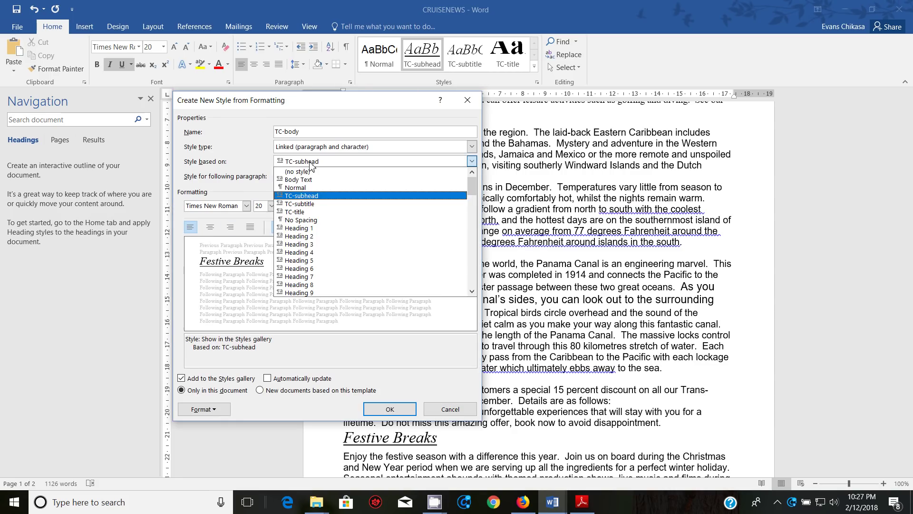
{"action": "left_click", "coordinate": [304, 187]}
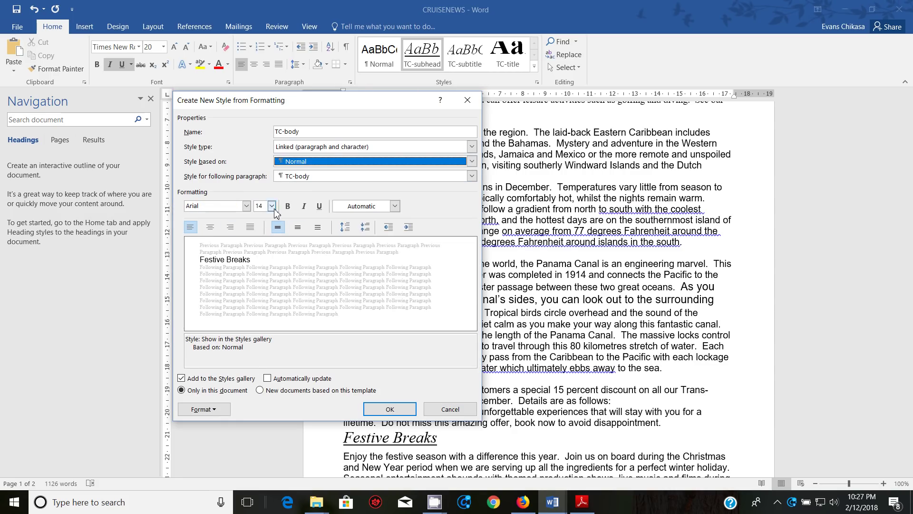
{"action": "mouse_move", "coordinate": [582, 500]}
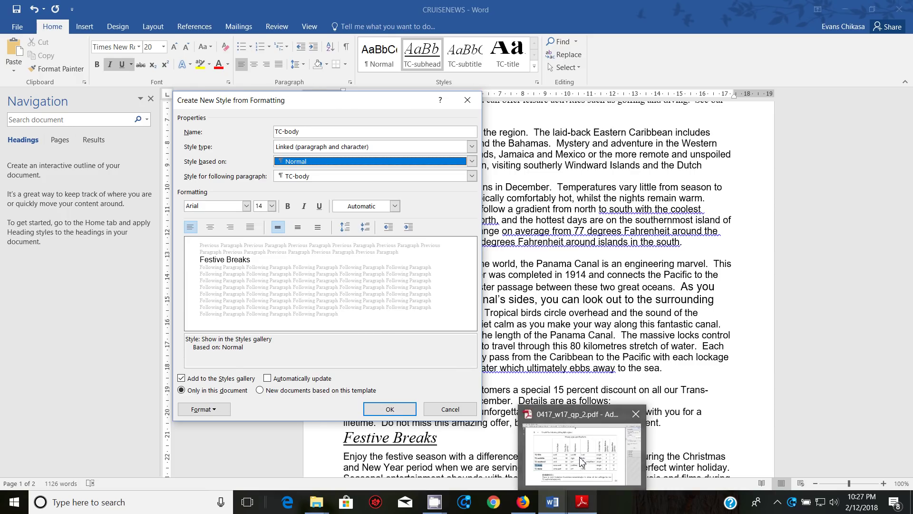
{"action": "mouse_move", "coordinate": [581, 461]}
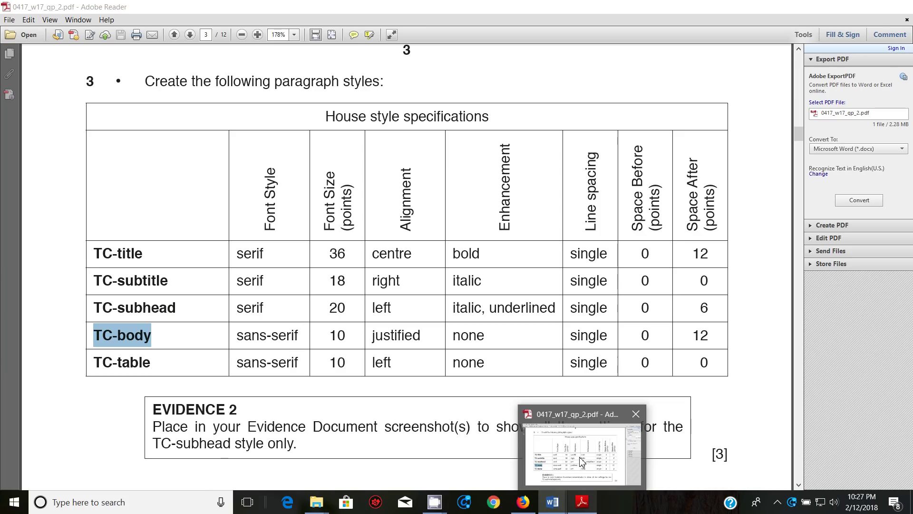
{"action": "mouse_move", "coordinate": [553, 500]}
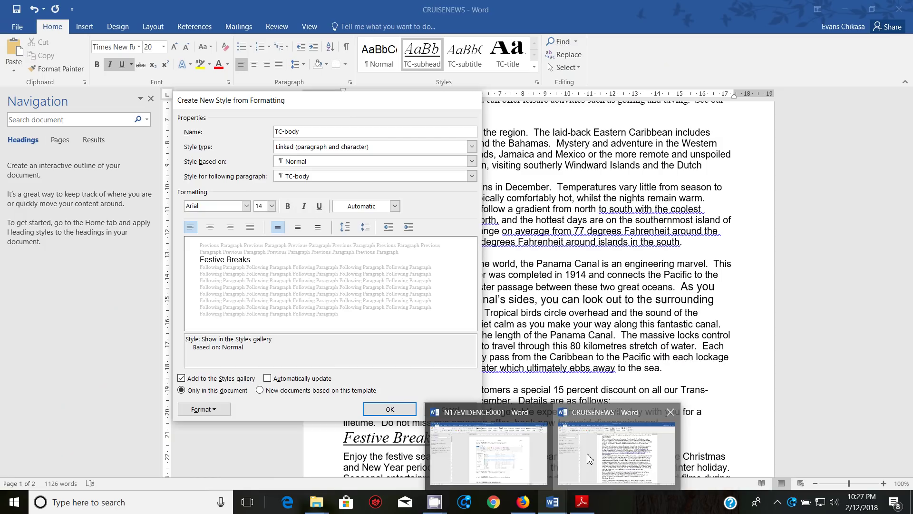
{"action": "left_click", "coordinate": [590, 459]}
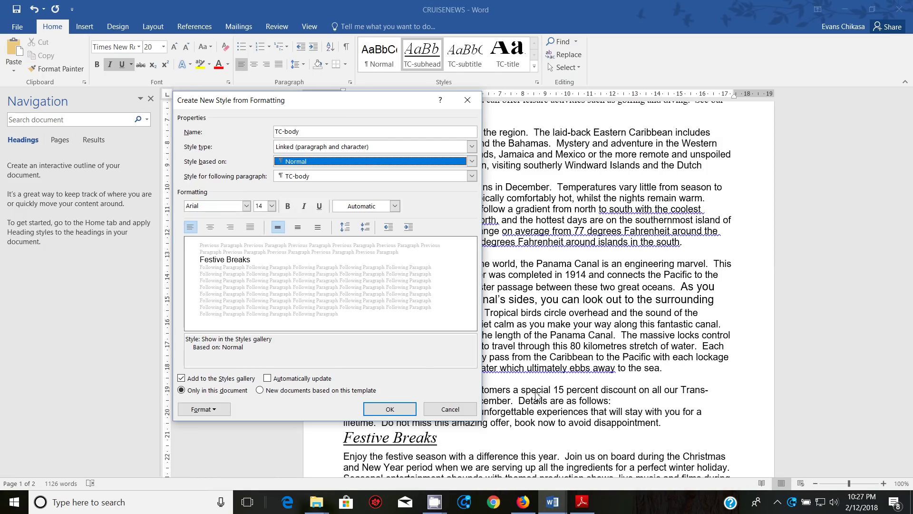
{"action": "left_click", "coordinate": [250, 227]}
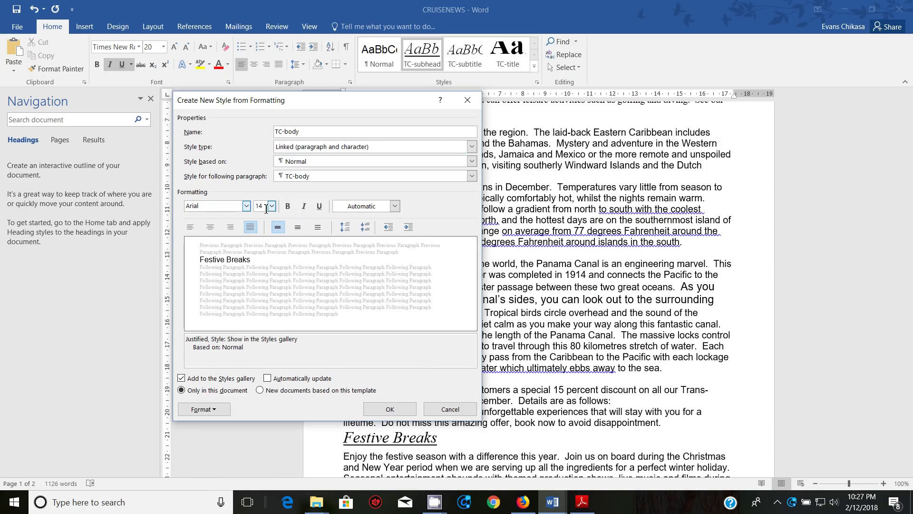
{"action": "left_click", "coordinate": [272, 206]}
{"action": "left_click", "coordinate": [258, 233]}
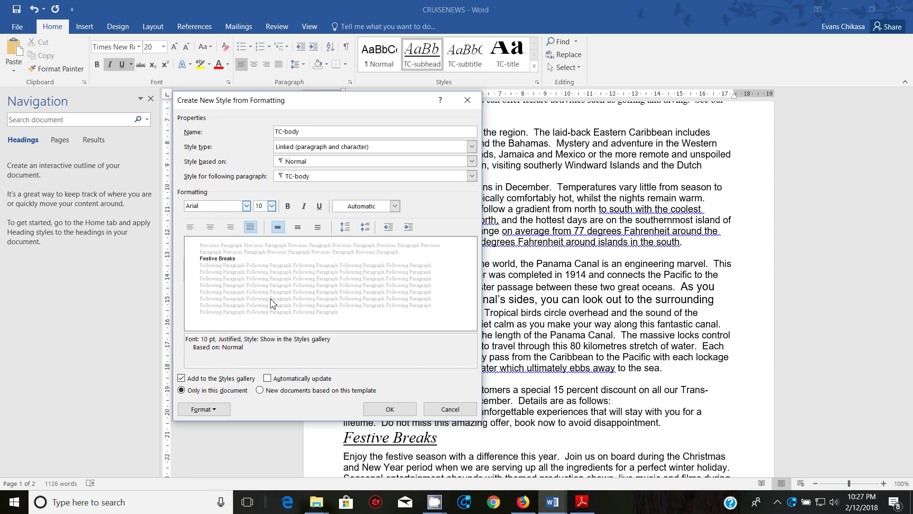
Set 12 pt space after for TC-body and save the style
{"action": "left_click", "coordinate": [222, 410]}
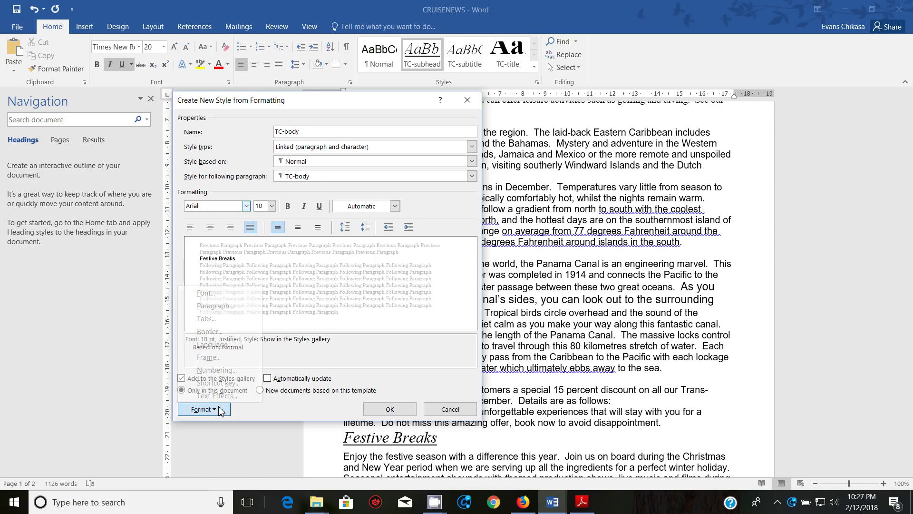
{"action": "left_click", "coordinate": [215, 306]}
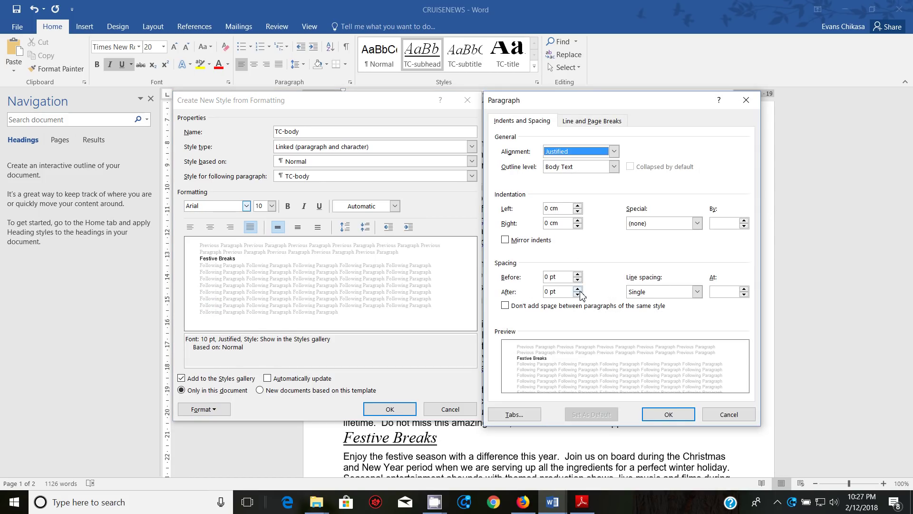
{"action": "left_click", "coordinate": [578, 289]}
{"action": "left_click", "coordinate": [578, 288]}
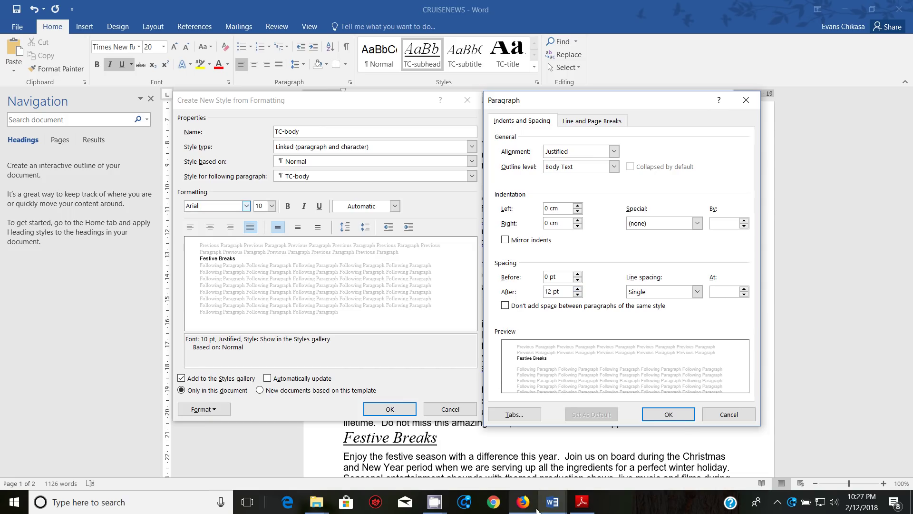
{"action": "mouse_move", "coordinate": [587, 476]}
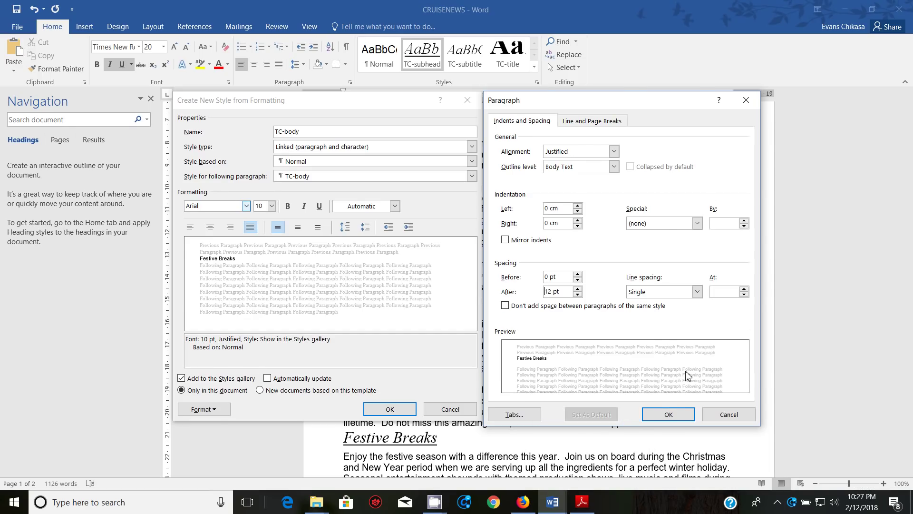
{"action": "left_click", "coordinate": [682, 414]}
{"action": "key", "text": "Return"}
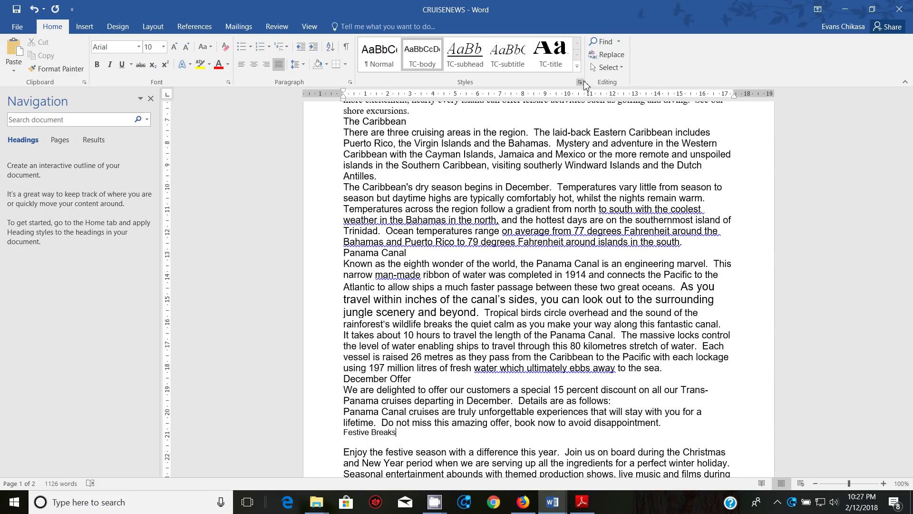
{"action": "left_click", "coordinate": [577, 66]}
Start a new style named TC-table, referring to the specification table for its name
{"action": "left_click", "coordinate": [396, 79]}
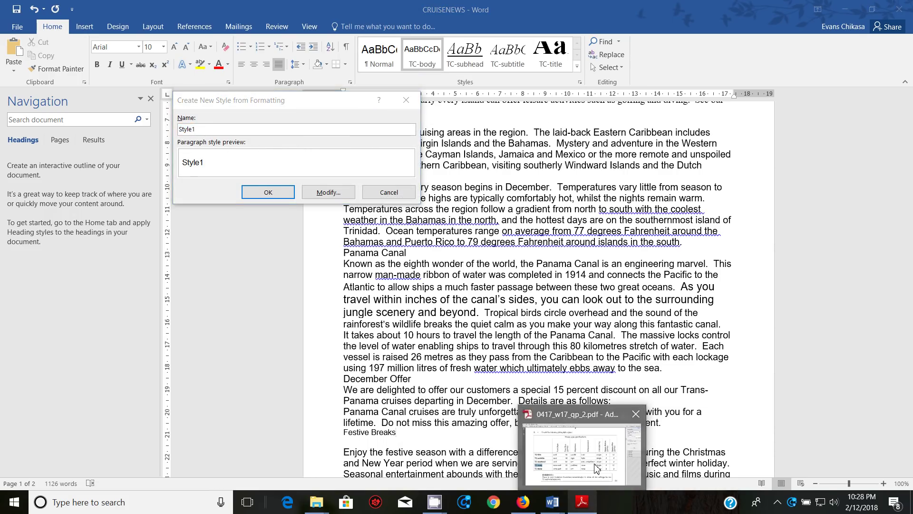
{"action": "left_click", "coordinate": [585, 504]}
{"action": "left_click_drag", "start_coordinate": [150, 363], "coordinate": [79, 363]}
{"action": "left_click_drag", "start_coordinate": [151, 364], "coordinate": [99, 364]}
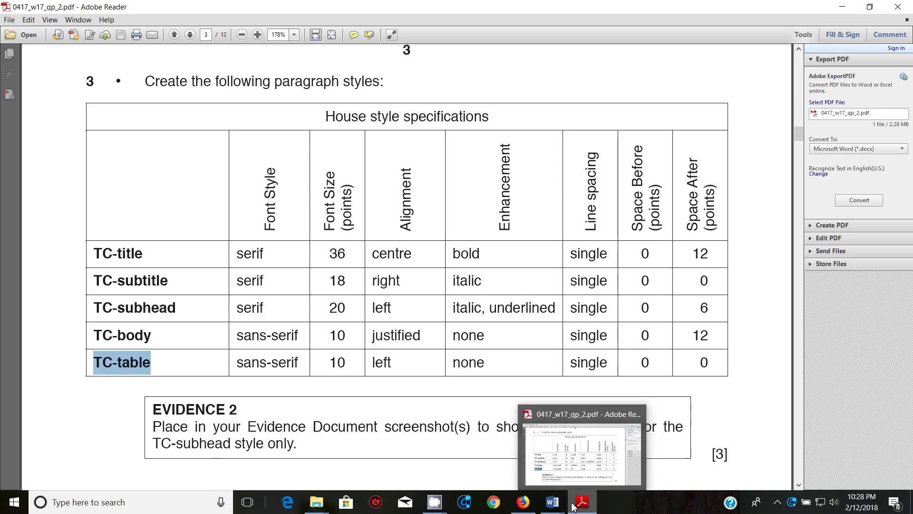
{"action": "left_click", "coordinate": [552, 501]}
{"action": "left_click", "coordinate": [628, 452]}
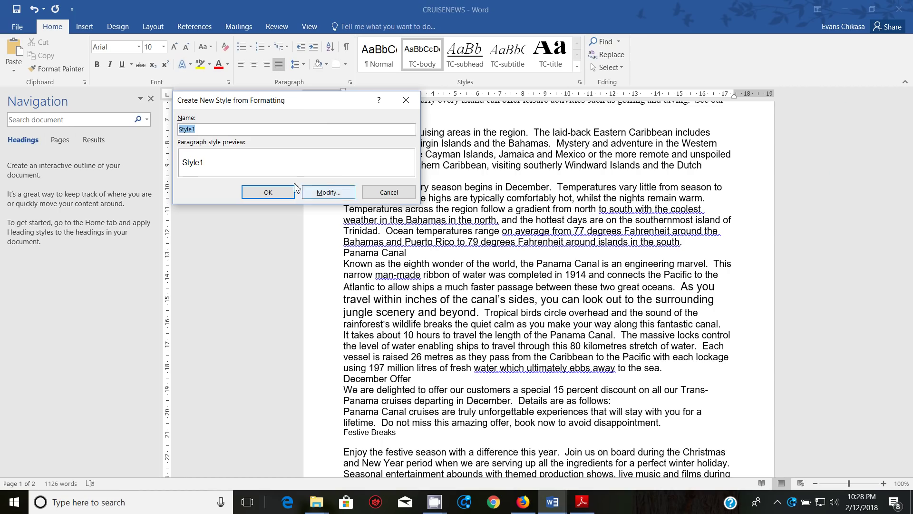
{"action": "type", "text": "TC-table"}
Make TC-table left-aligned, 10 pt and based on Normal, then save it
{"action": "left_click", "coordinate": [328, 192]}
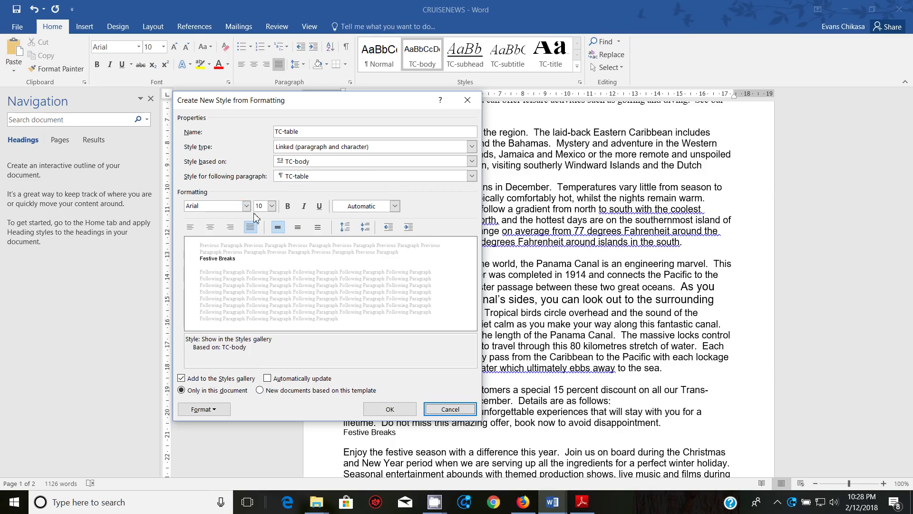
{"action": "left_click", "coordinate": [190, 228]}
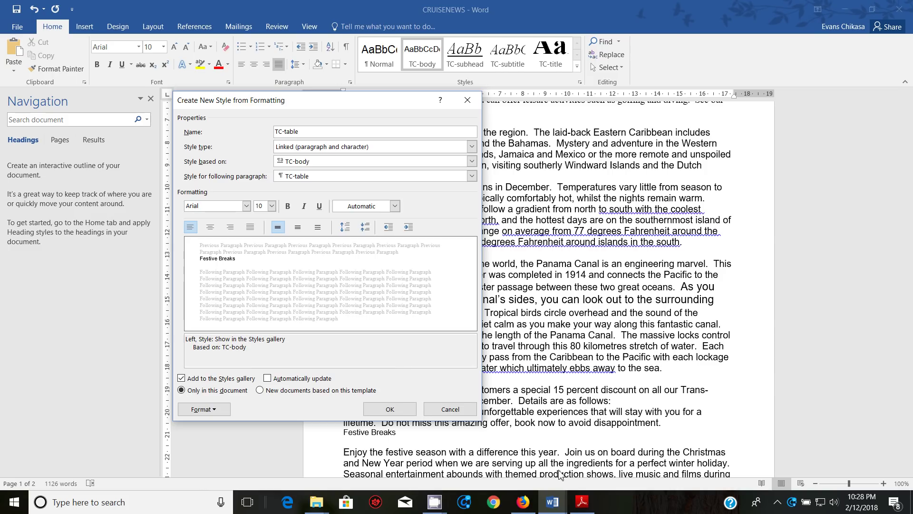
{"action": "left_click", "coordinate": [589, 467]}
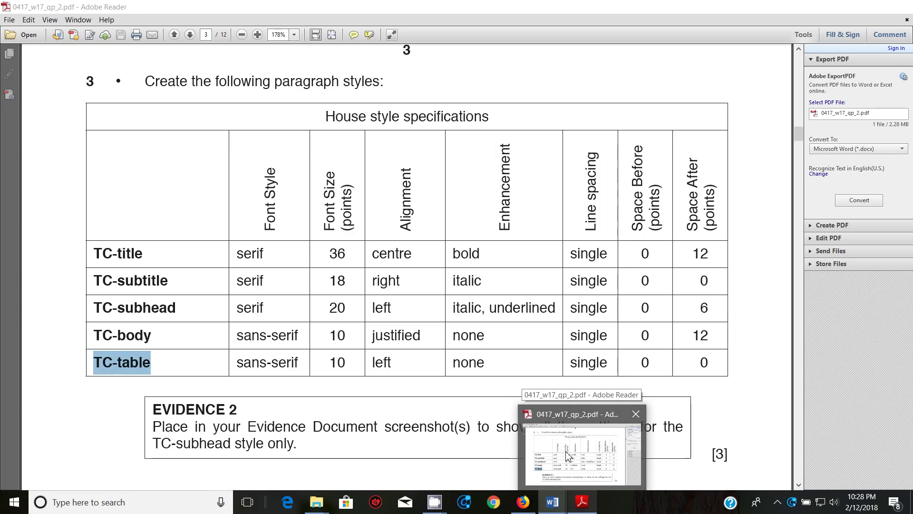
{"action": "left_click", "coordinate": [567, 455]}
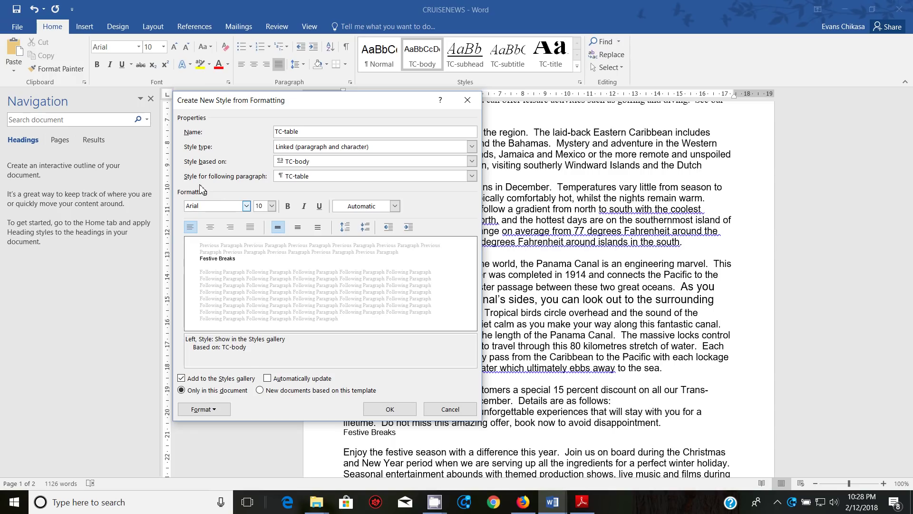
{"action": "left_click", "coordinate": [354, 162]}
{"action": "left_click", "coordinate": [300, 188]}
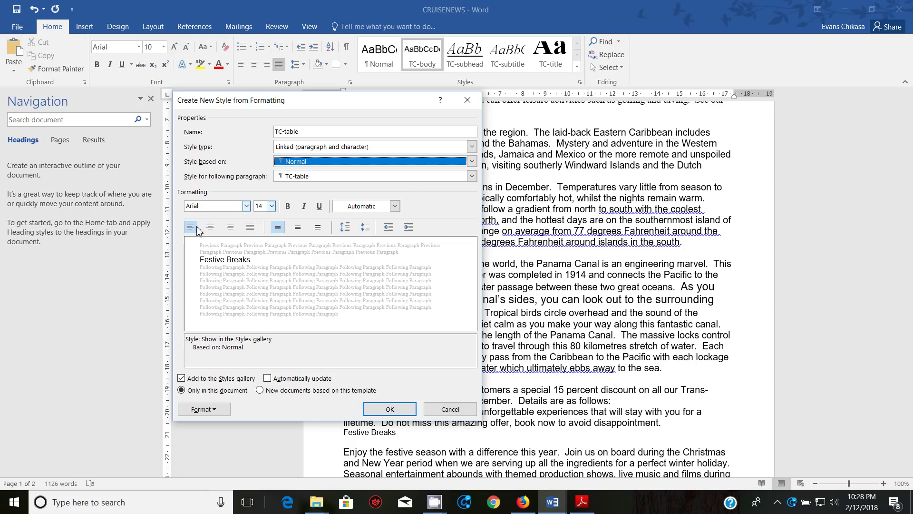
{"action": "left_click", "coordinate": [272, 207]}
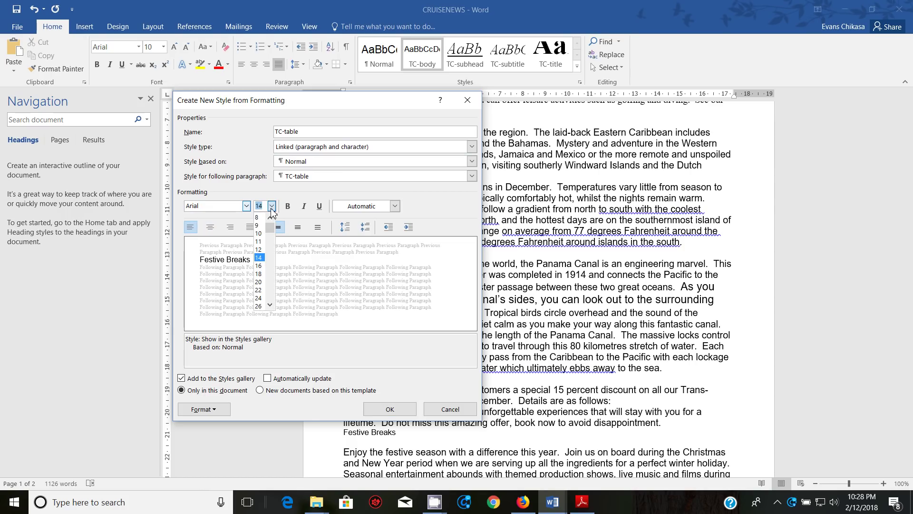
{"action": "left_click", "coordinate": [260, 237]}
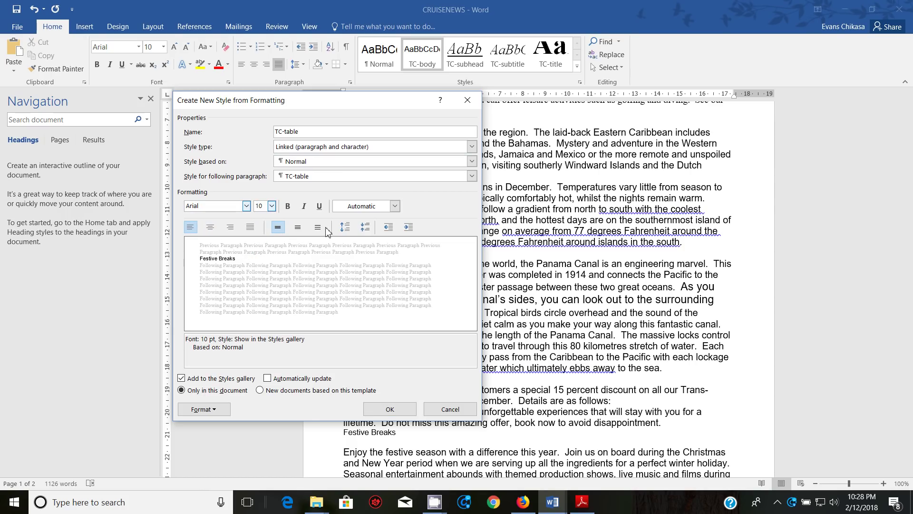
{"action": "left_click", "coordinate": [390, 409]}
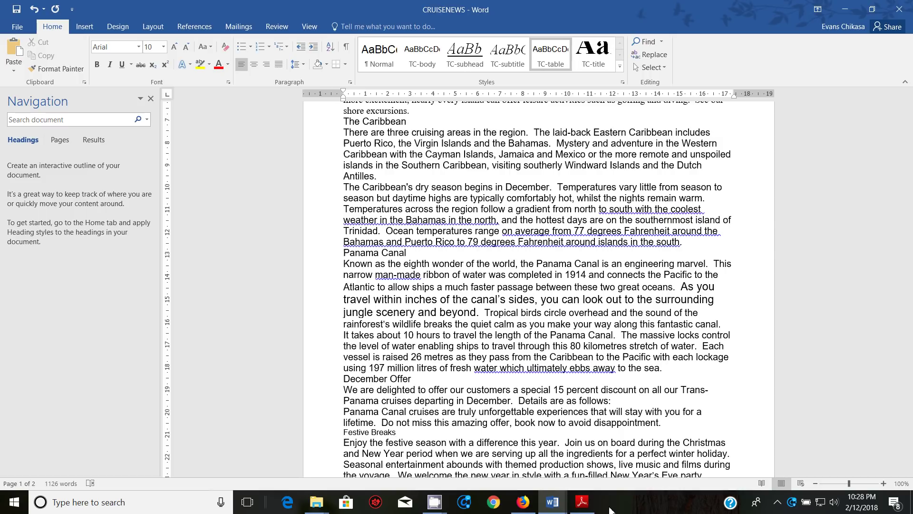
Reopen the TC-subhead style's Modify settings together with its paragraph spacing dialog
{"action": "left_click", "coordinate": [592, 508]}
{"action": "scroll", "coordinate": [263, 309], "scroll_direction": "down", "scroll_amount": 2}
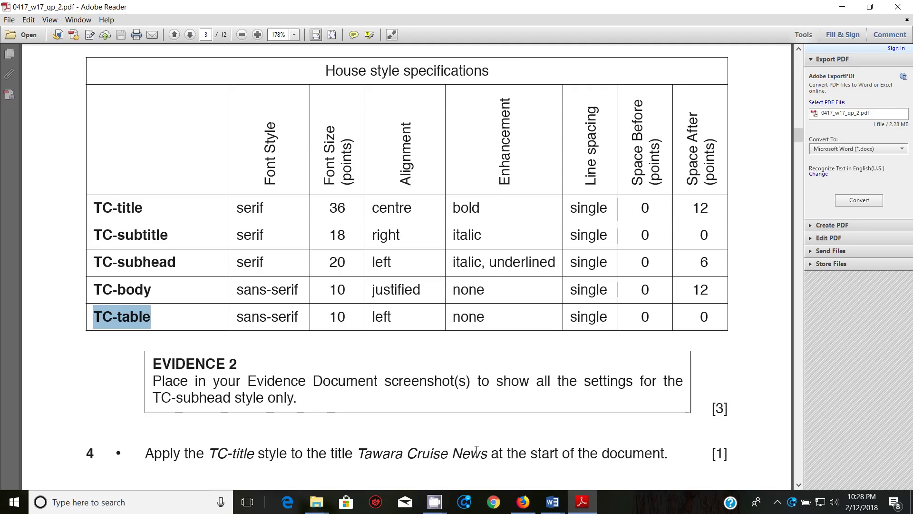
{"action": "mouse_move", "coordinate": [552, 502]}
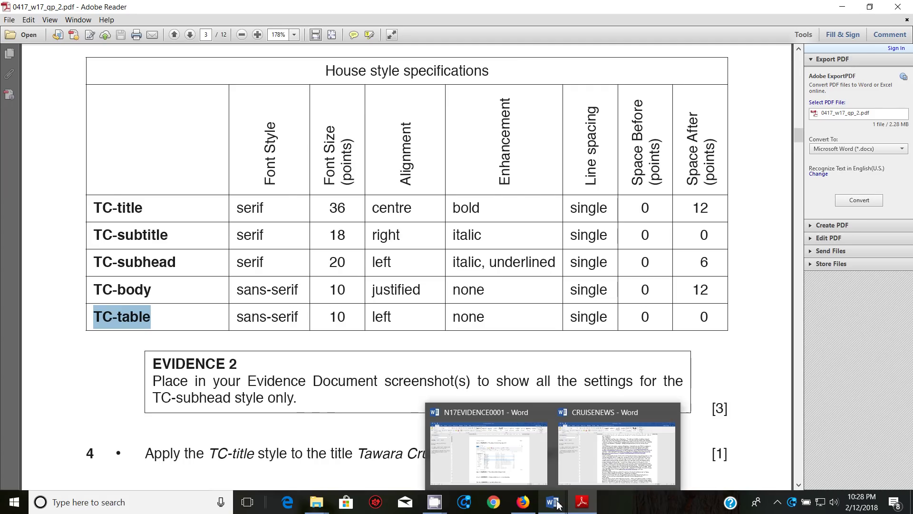
{"action": "left_click", "coordinate": [598, 465]}
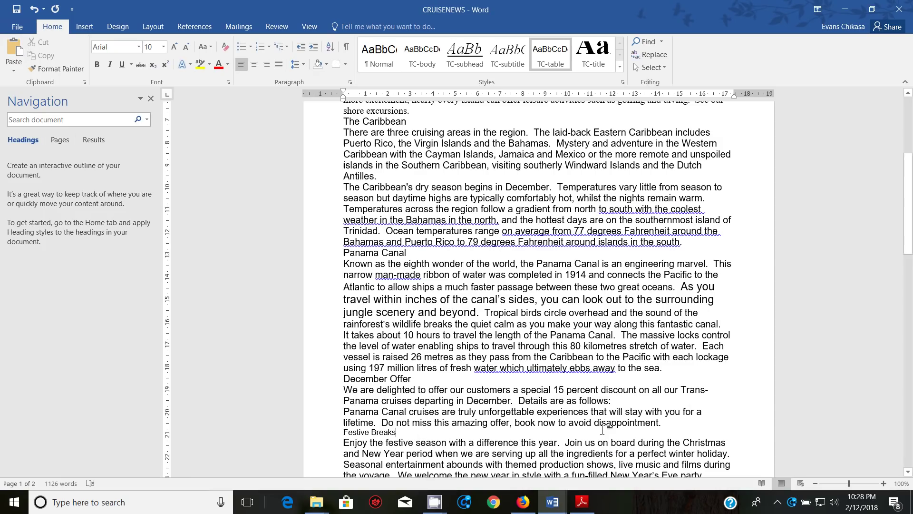
{"action": "right_click", "coordinate": [480, 68]}
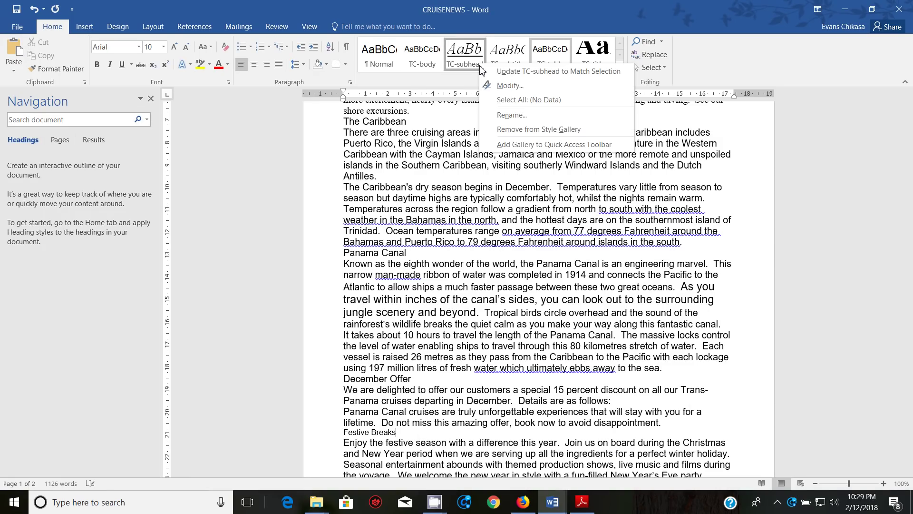
{"action": "left_click", "coordinate": [504, 85]}
{"action": "left_click", "coordinate": [203, 409]}
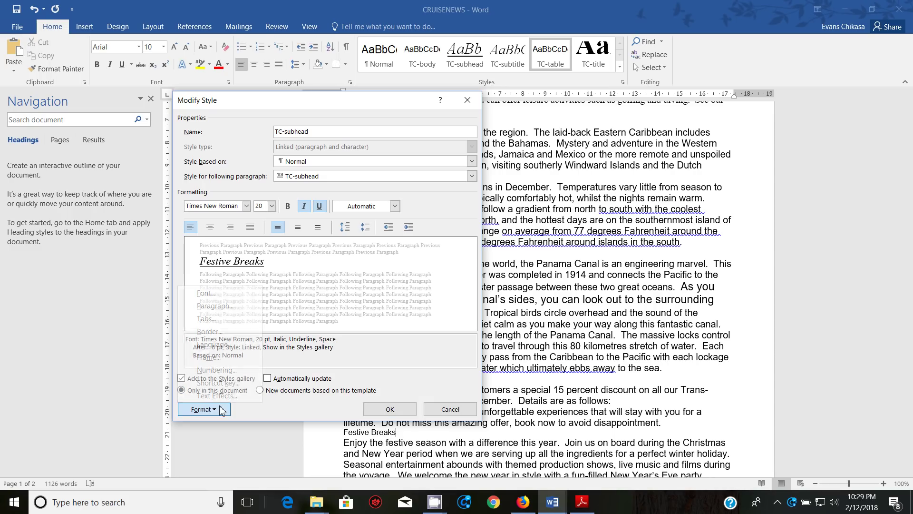
{"action": "left_click", "coordinate": [202, 304]}
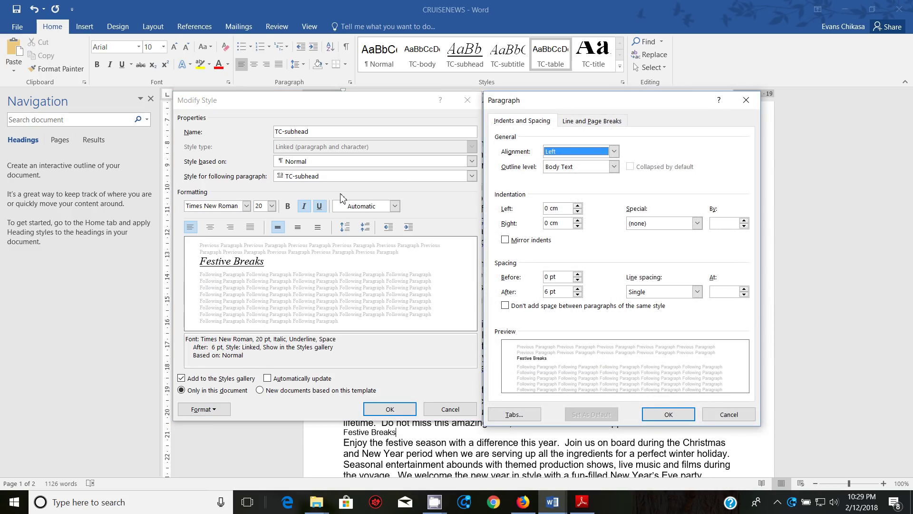
Capture both TC-subhead settings windows to the clipboard, then close them
{"action": "key", "text": "Print"}
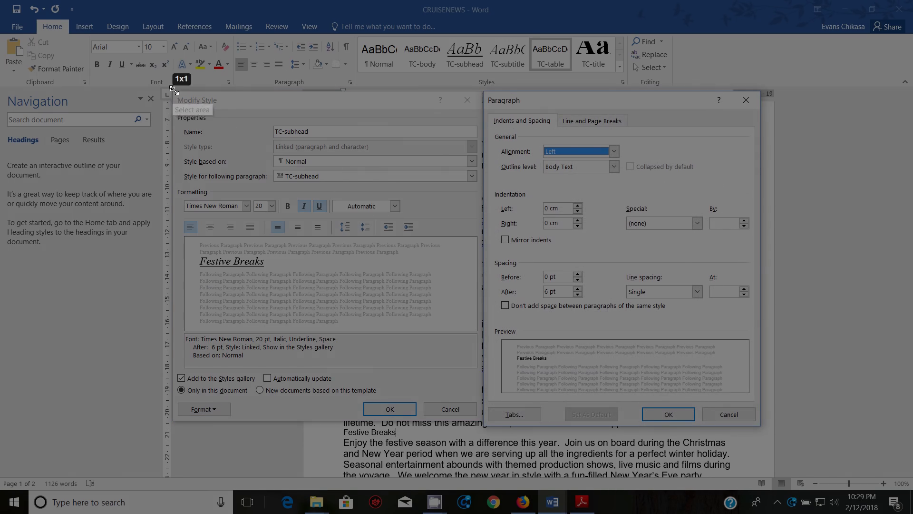
{"action": "left_click_drag", "start_coordinate": [172, 88], "coordinate": [760, 427]}
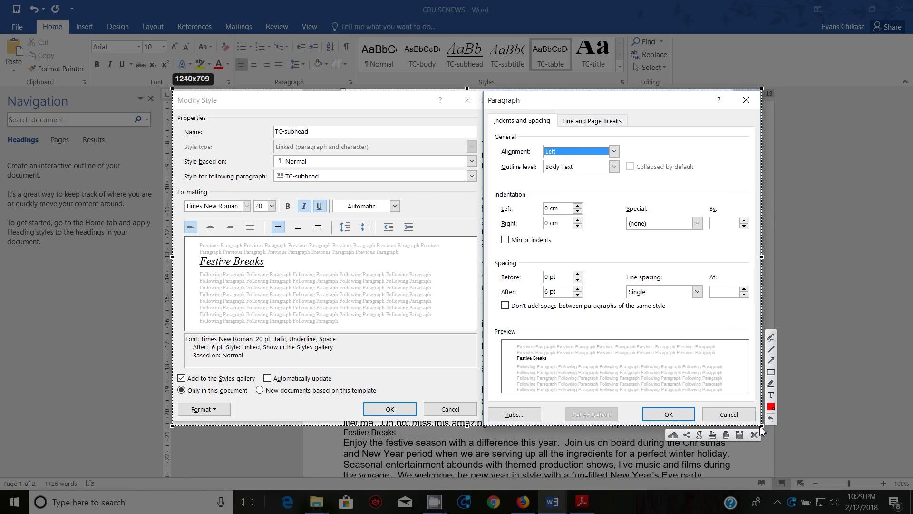
{"action": "left_click", "coordinate": [726, 434]}
{"action": "mouse_move", "coordinate": [552, 502]}
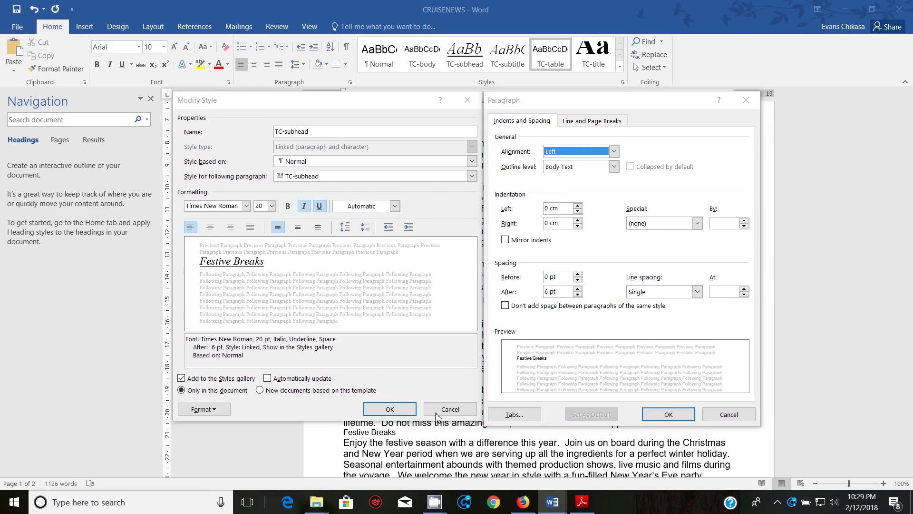
{"action": "left_click", "coordinate": [670, 419]}
{"action": "left_click", "coordinate": [389, 409]}
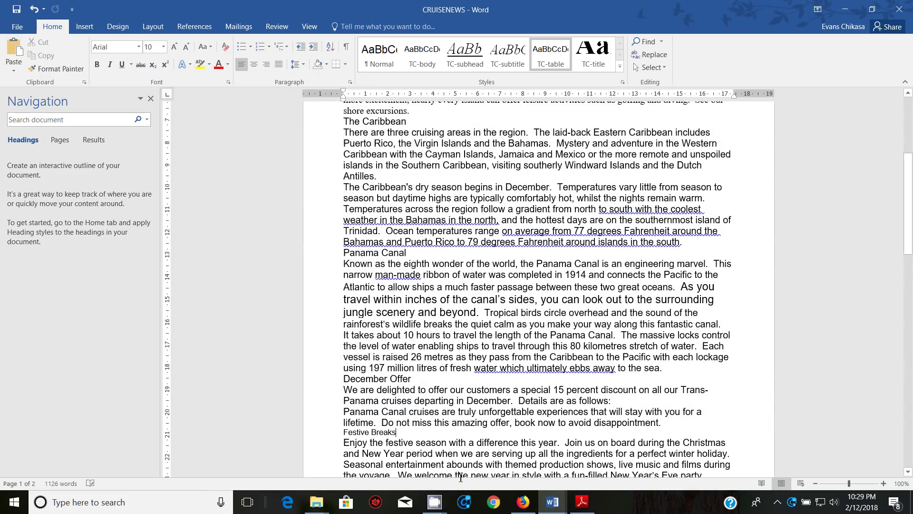
Paste the TC-subhead settings screenshot below Step 3 - EVIDENCE 2 in N17EVIDENCE0001
{"action": "left_click", "coordinate": [506, 456]}
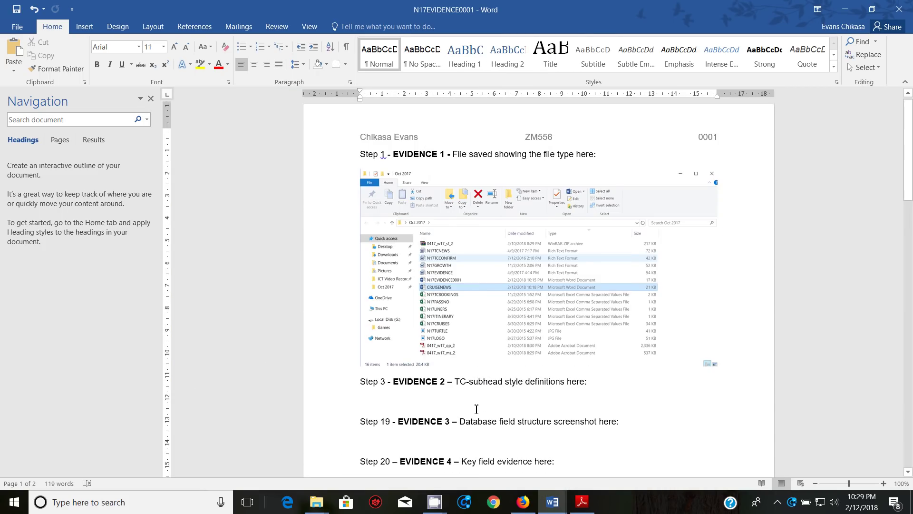
{"action": "scroll", "coordinate": [460, 324], "scroll_direction": "down", "scroll_amount": 4}
{"action": "left_click", "coordinate": [436, 287]}
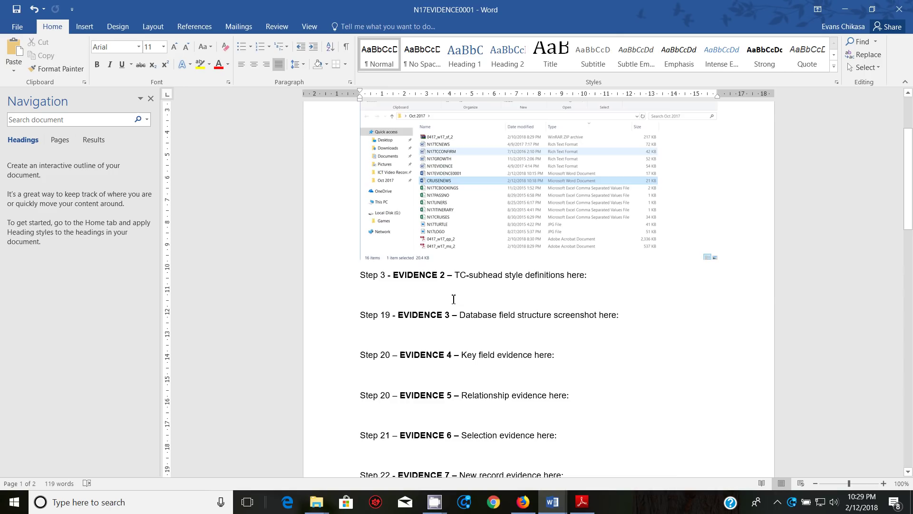
{"action": "key", "text": "ctrl+v"}
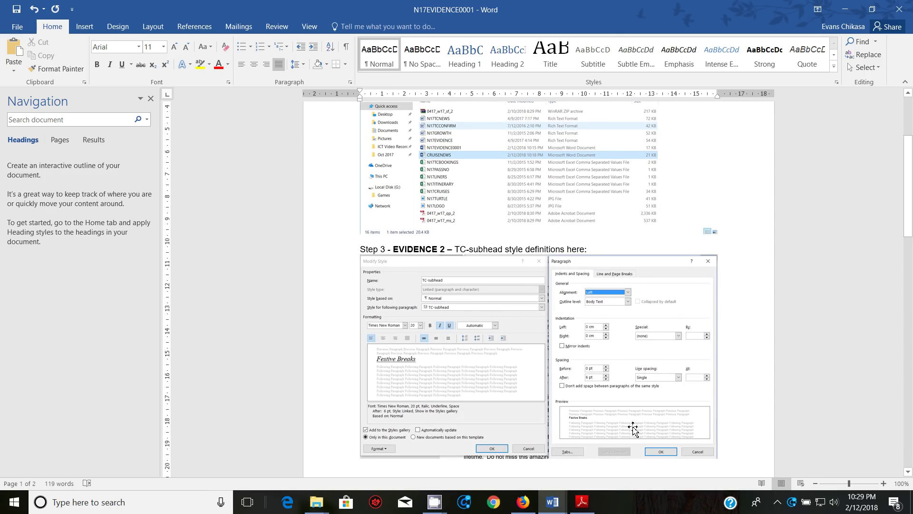
{"action": "mouse_move", "coordinate": [582, 504]}
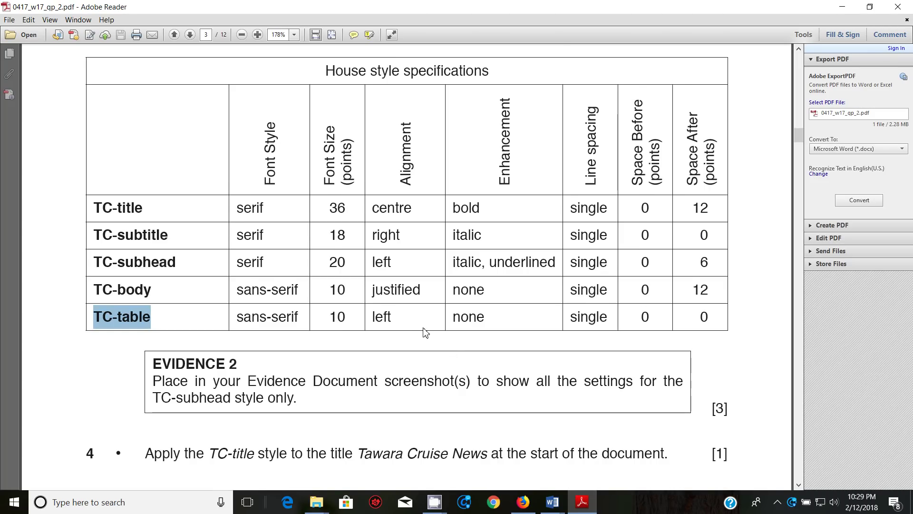
{"action": "scroll", "coordinate": [424, 331], "scroll_direction": "down", "scroll_amount": 1}
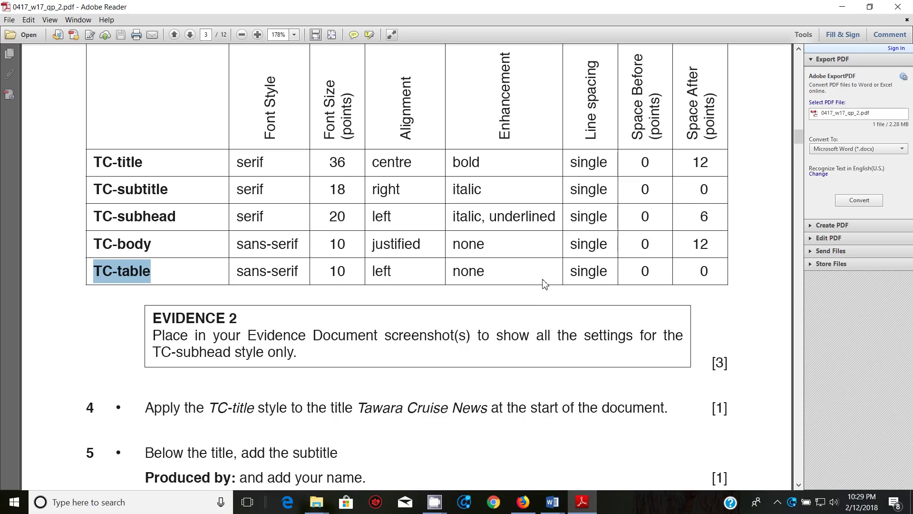
{"action": "left_click", "coordinate": [777, 502]}
{"action": "left_click", "coordinate": [779, 455]}
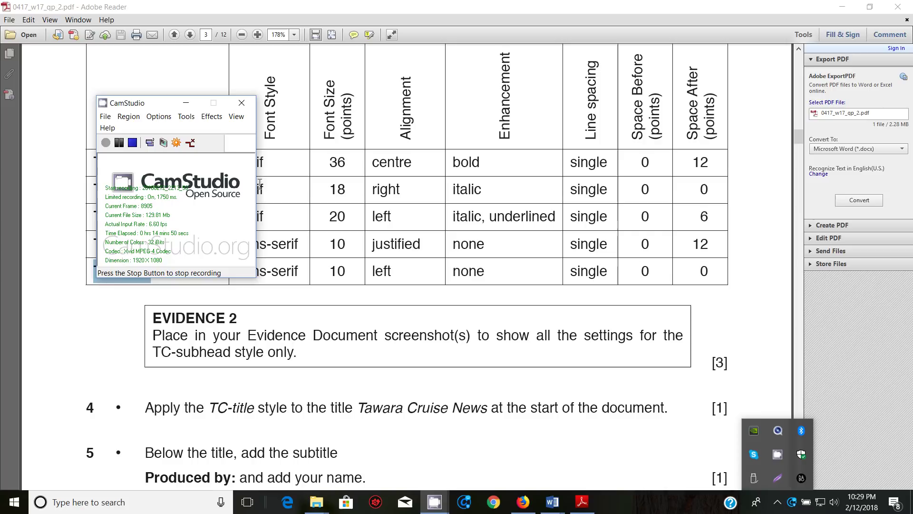